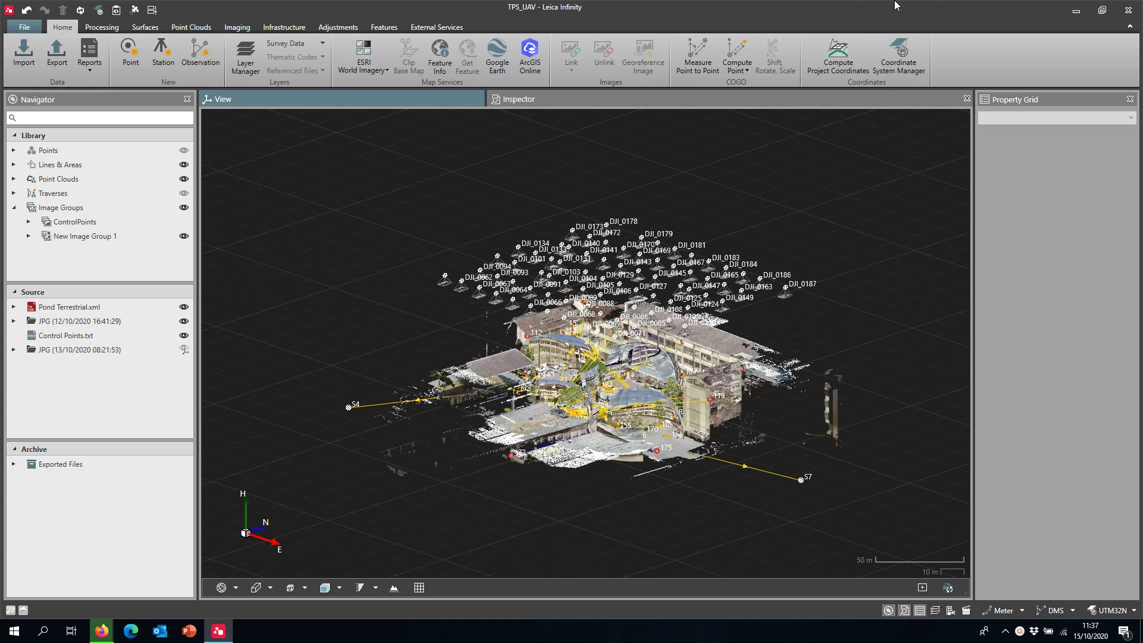
# Step: Open the Import dialog and set its file type filter to Images - JPG, PNG, TIFF, PDF
pyautogui.click(22, 63)
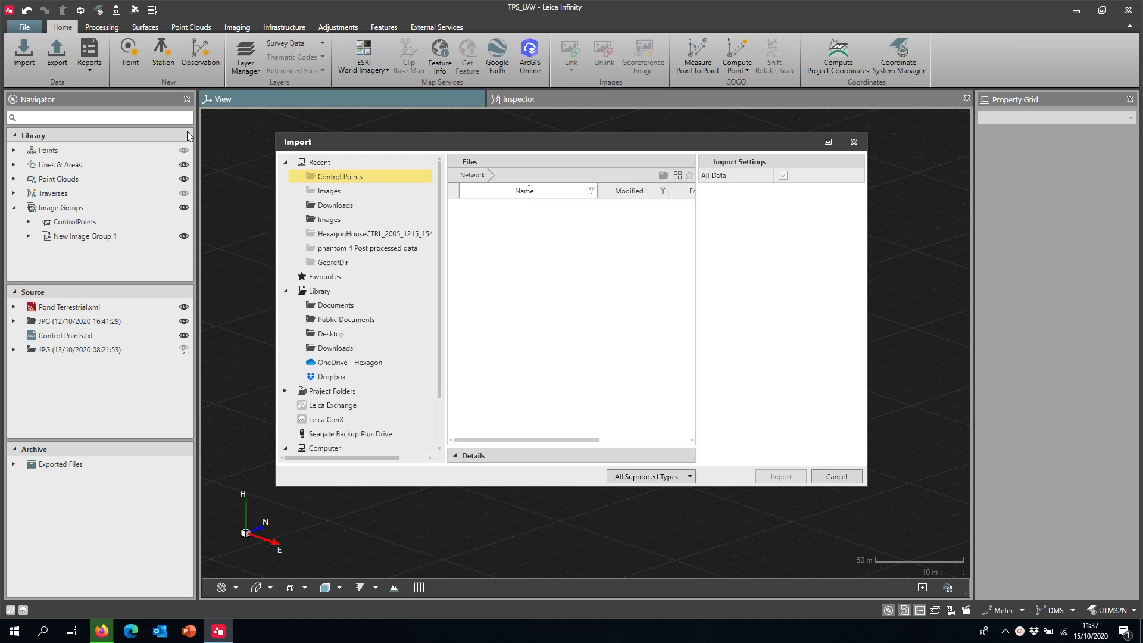
pyautogui.click(633, 479)
pyautogui.scroll(-1, 690, 372)
pyautogui.scroll(1, 690, 359)
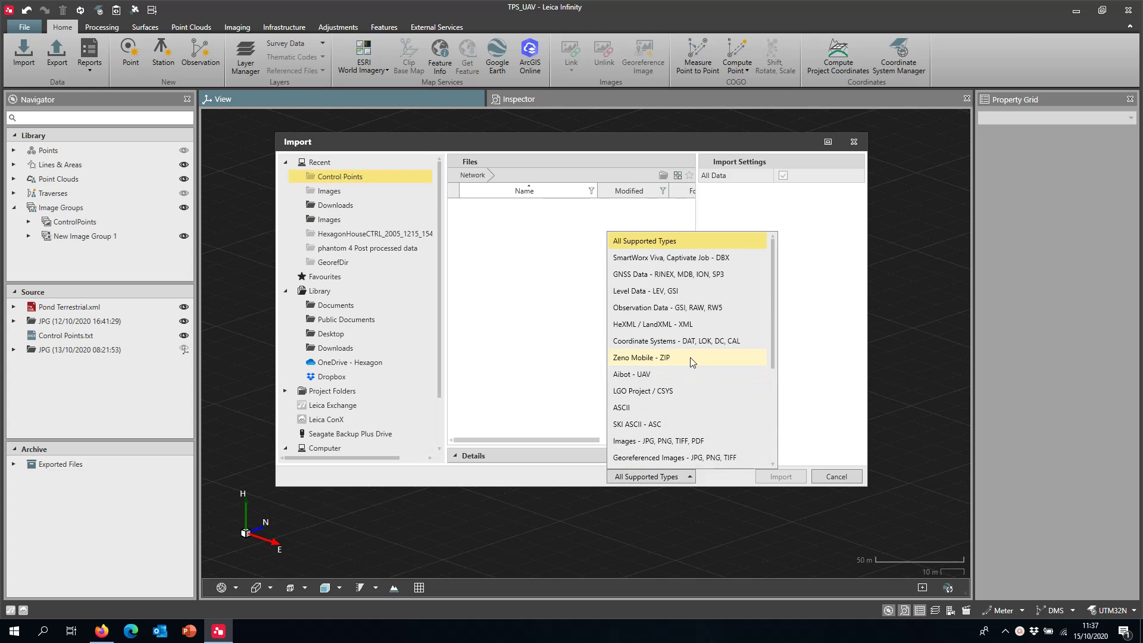
pyautogui.scroll(-3, 691, 357)
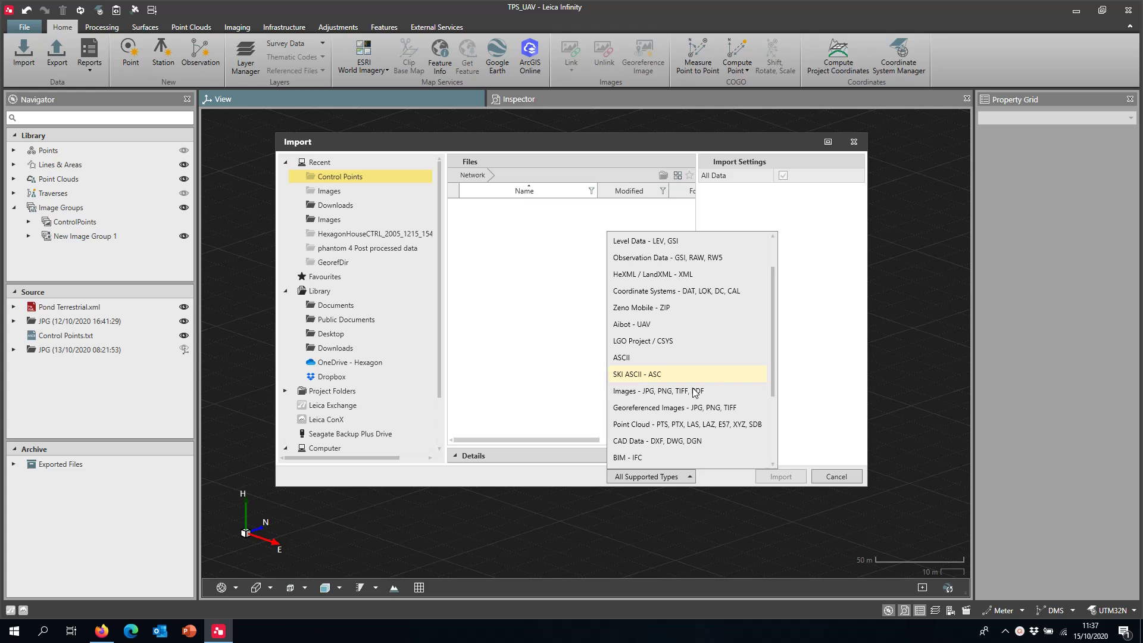
pyautogui.click(662, 395)
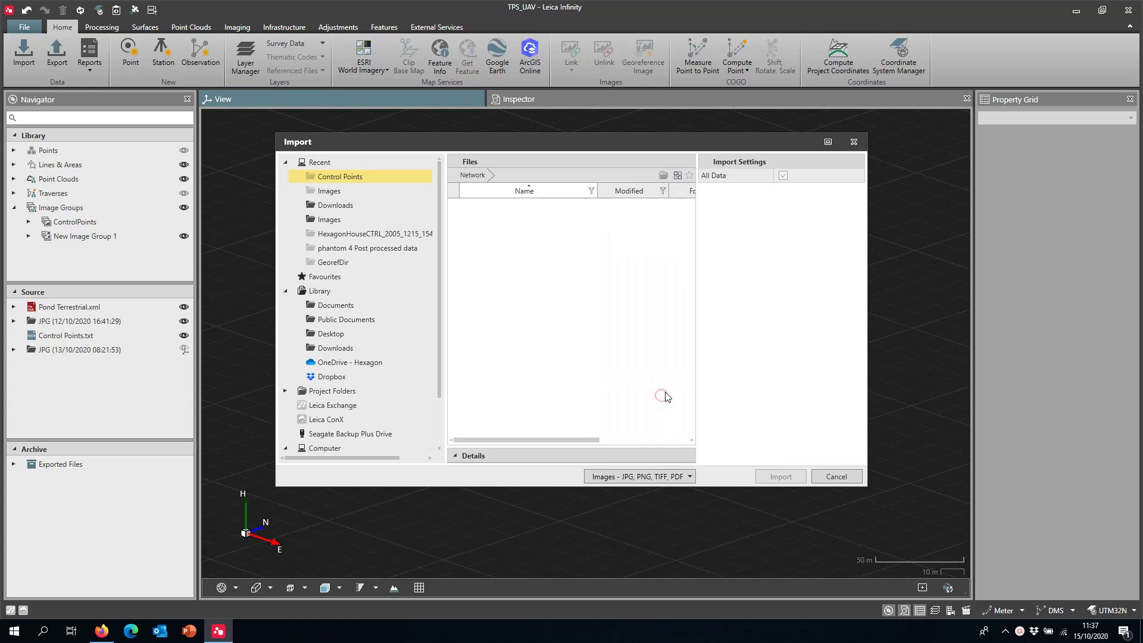
pyautogui.click(642, 476)
pyautogui.scroll(-1, 640, 467)
pyautogui.scroll(-1, 671, 411)
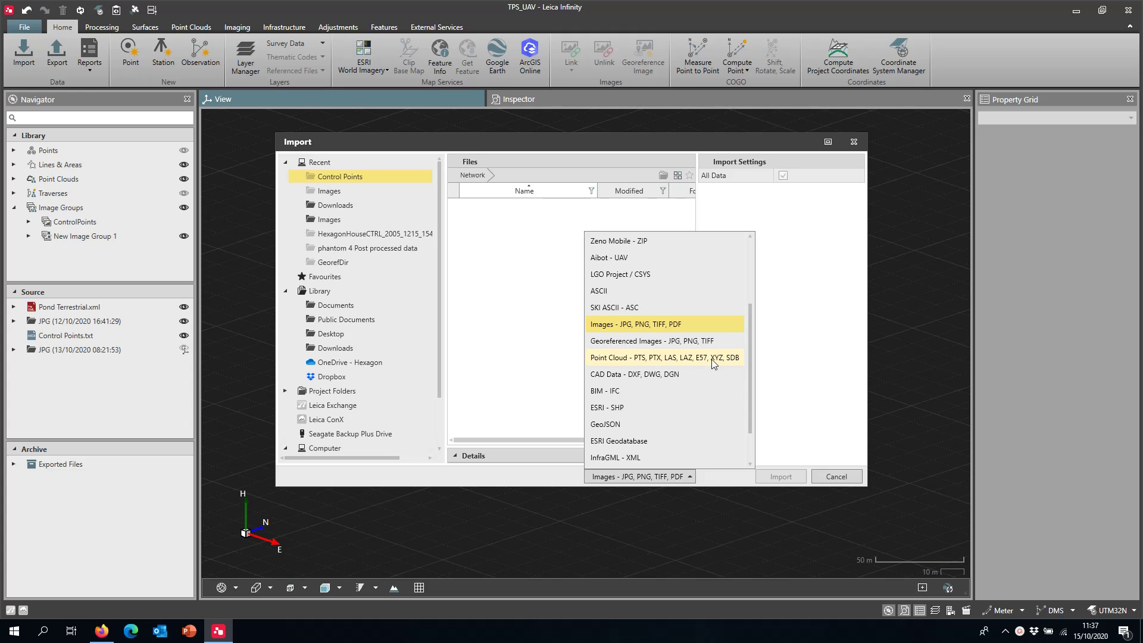
pyautogui.scroll(-1, 705, 361)
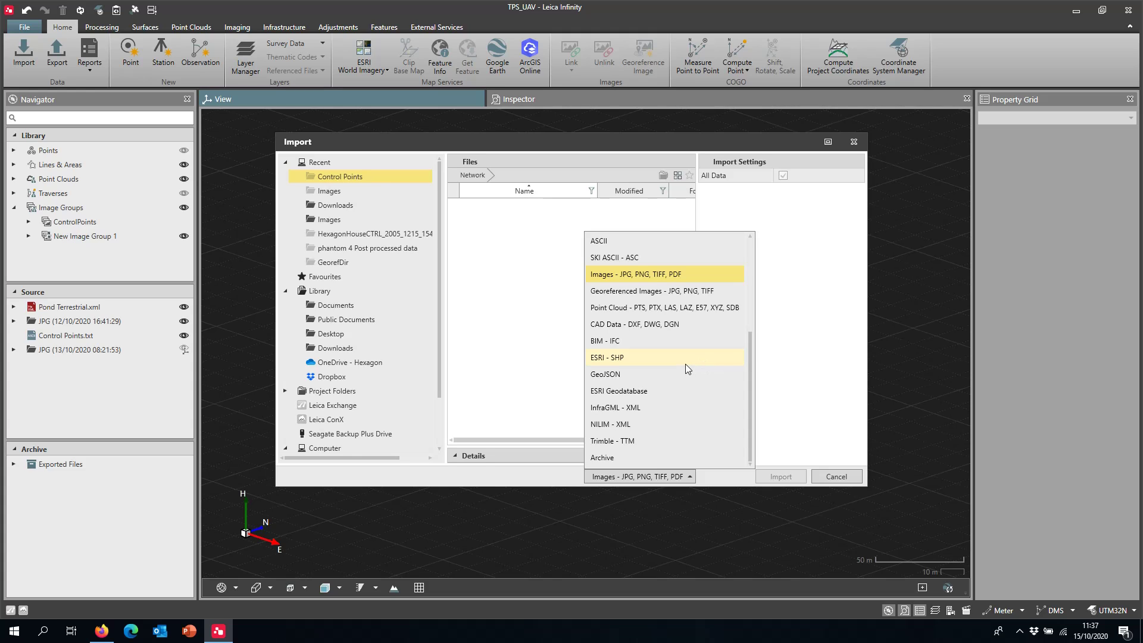
pyautogui.scroll(3, 685, 363)
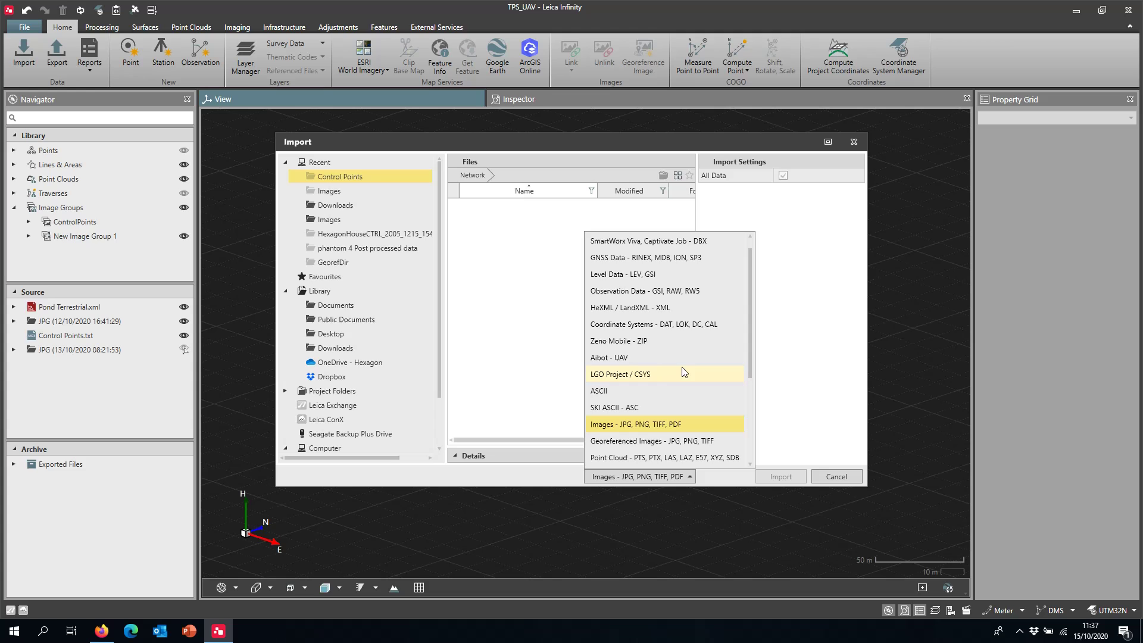
pyautogui.click(558, 472)
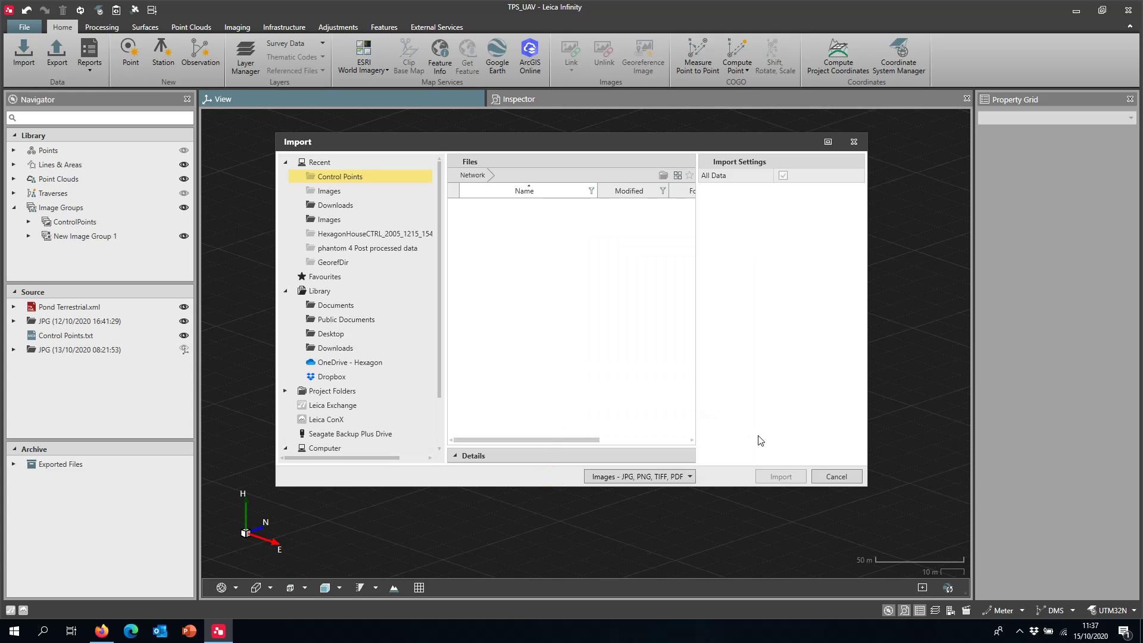
# Step: Cancel the Import dialog without importing any files
pyautogui.click(827, 478)
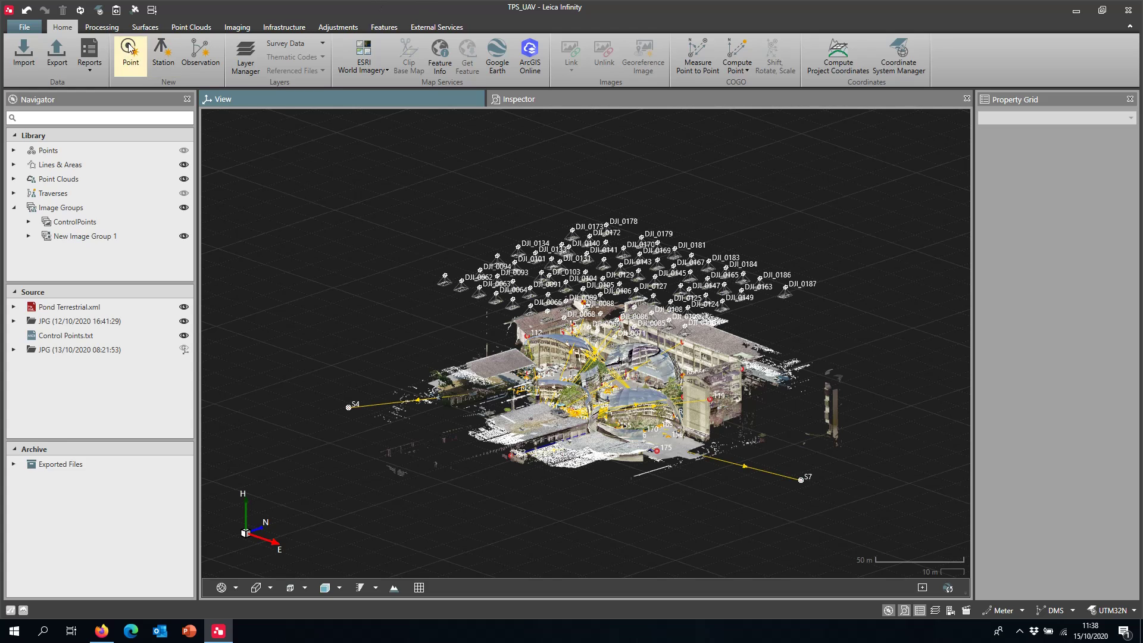
pyautogui.click(24, 27)
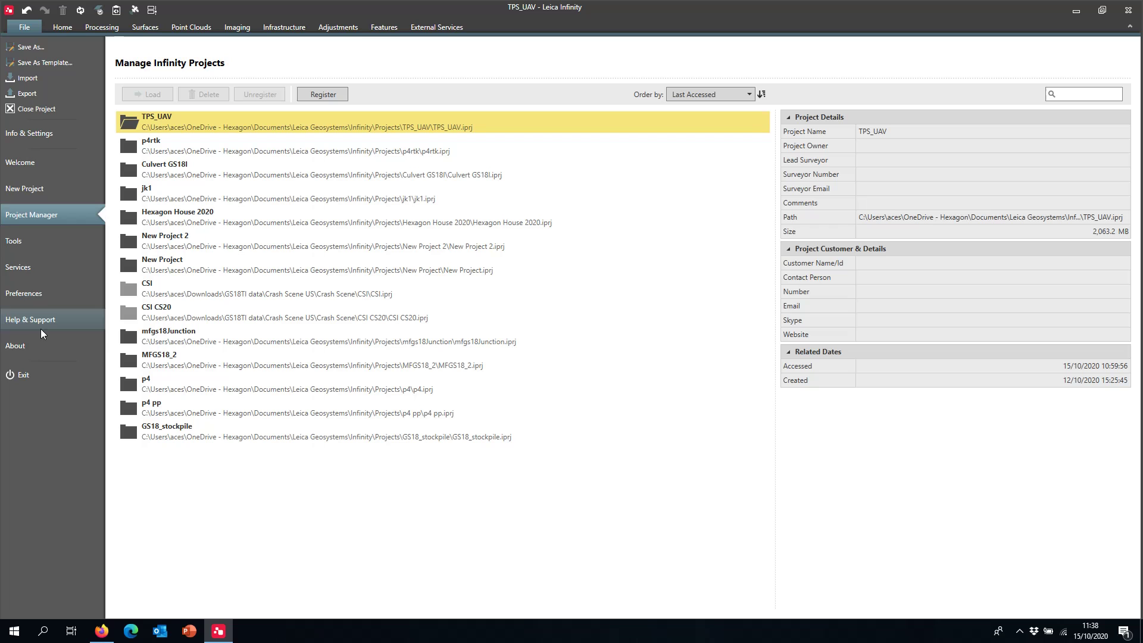
pyautogui.click(34, 243)
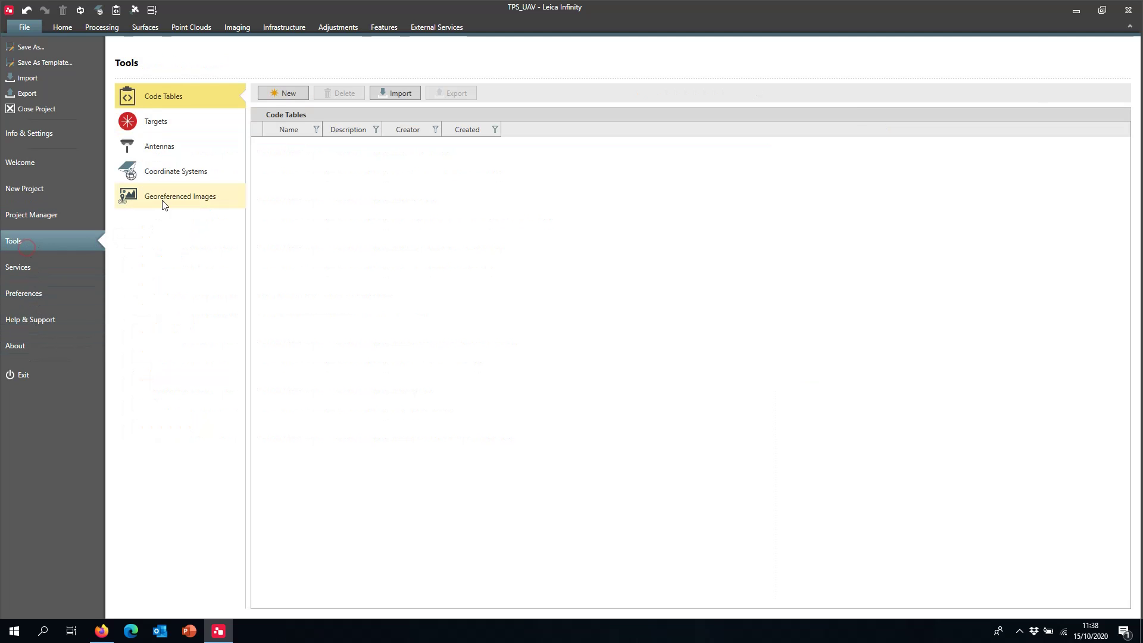
pyautogui.click(169, 172)
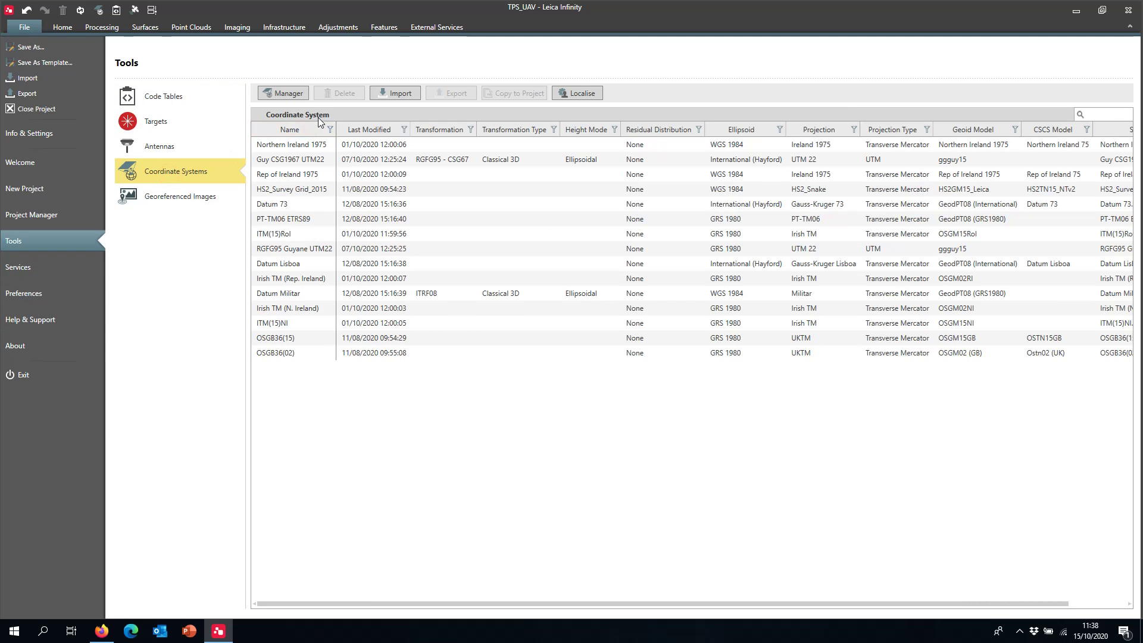
pyautogui.click(299, 130)
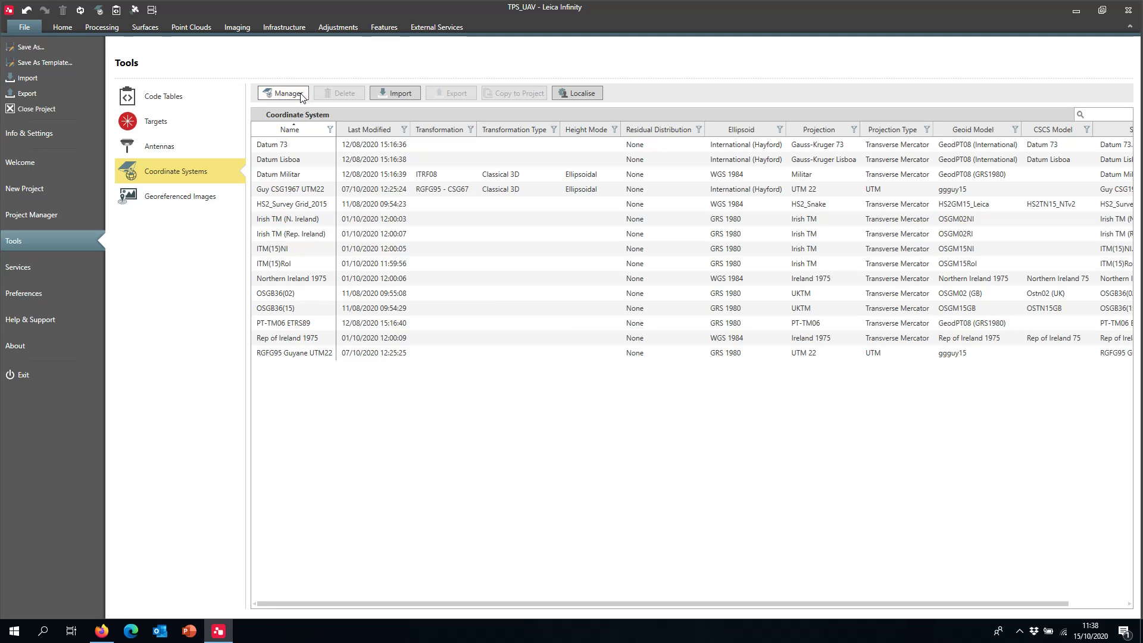
pyautogui.click(288, 94)
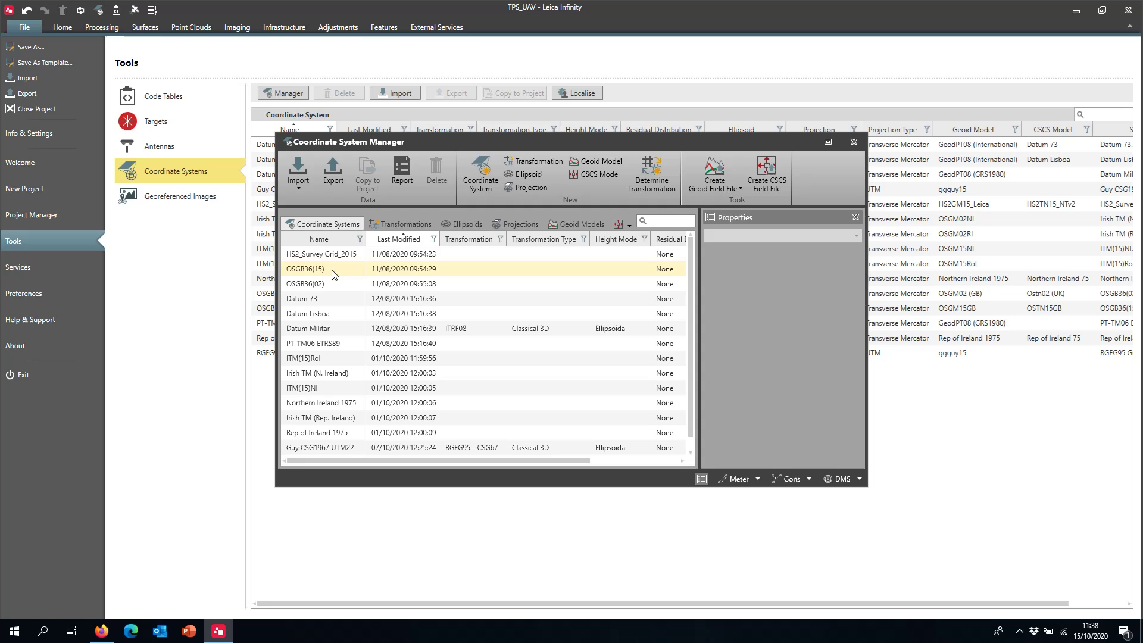
pyautogui.click(326, 283)
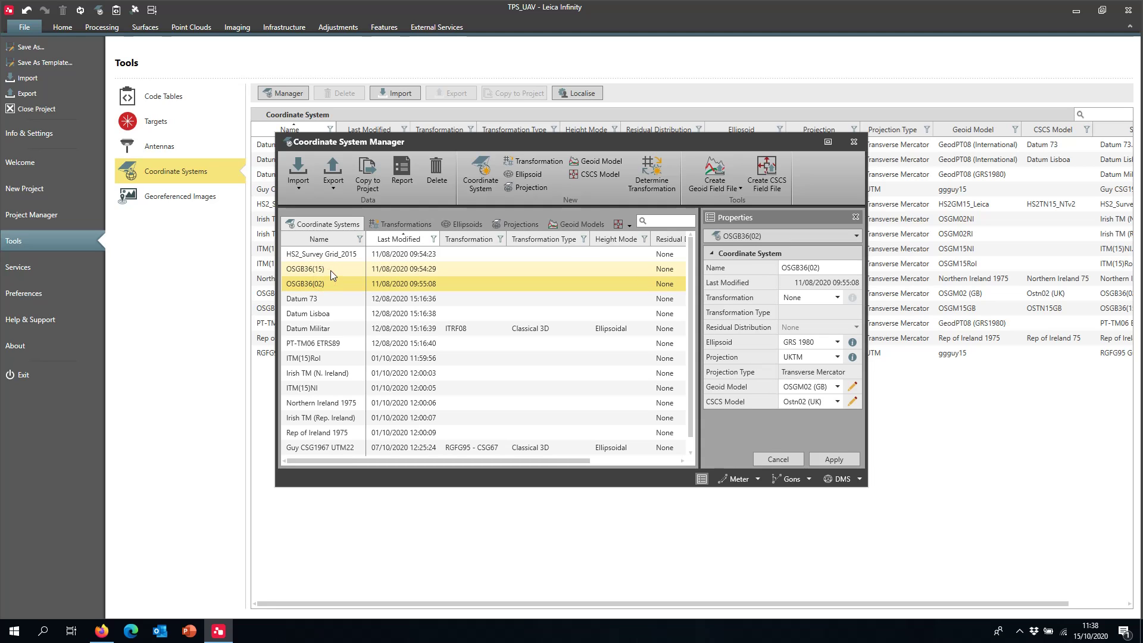
pyautogui.click(338, 255)
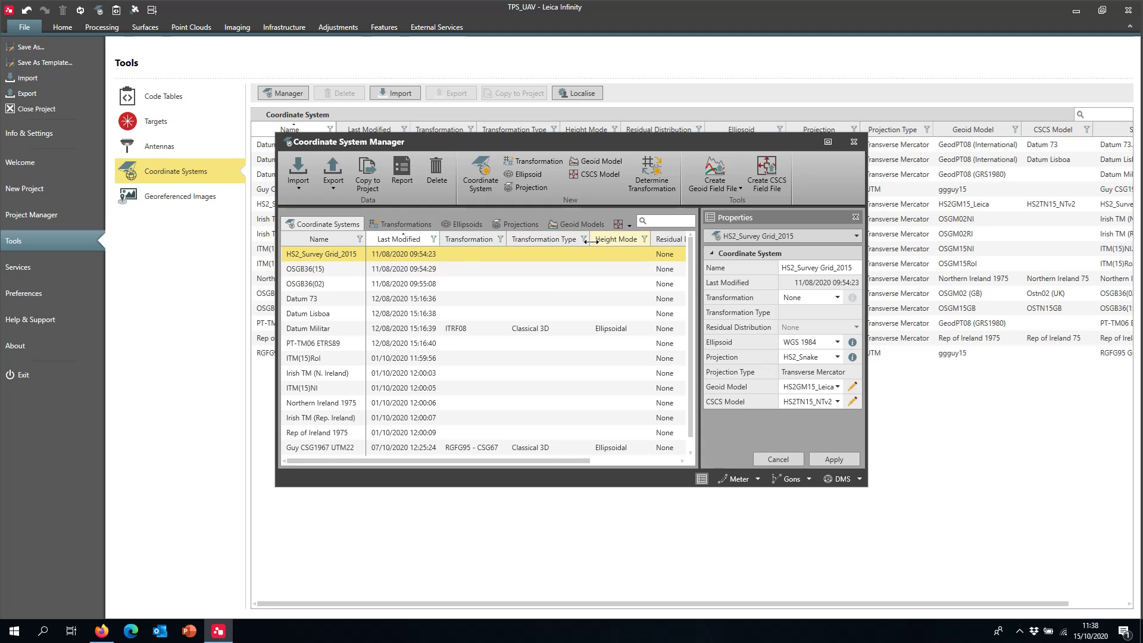
pyautogui.click(850, 143)
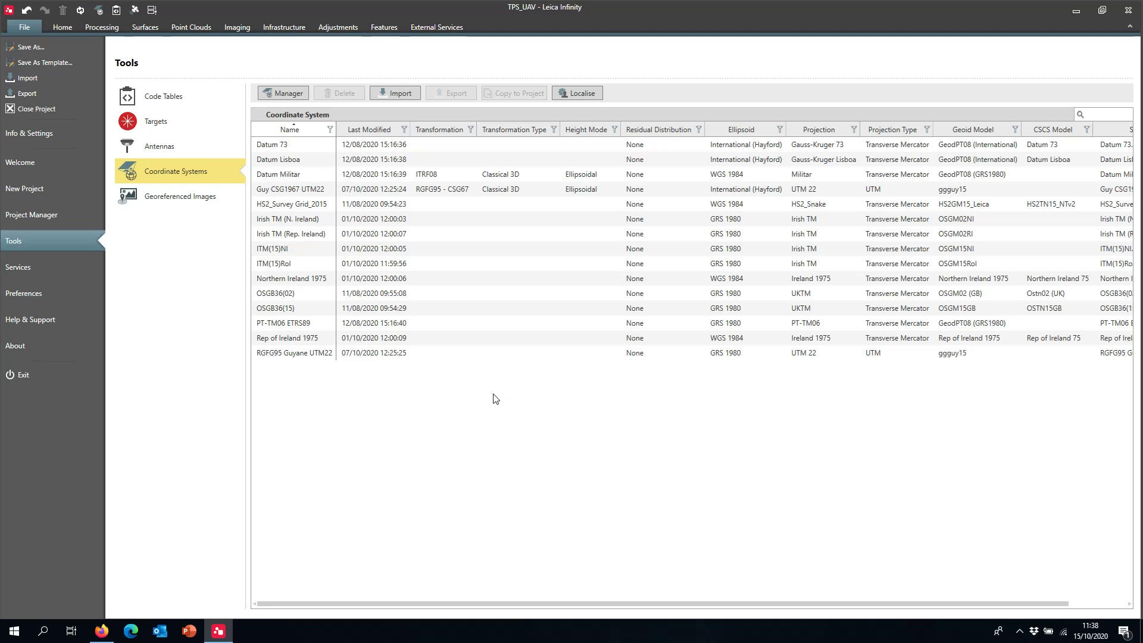
# Step: Return to the project's 3D view and orbit to look down on the site from above
pyautogui.click(75, 28)
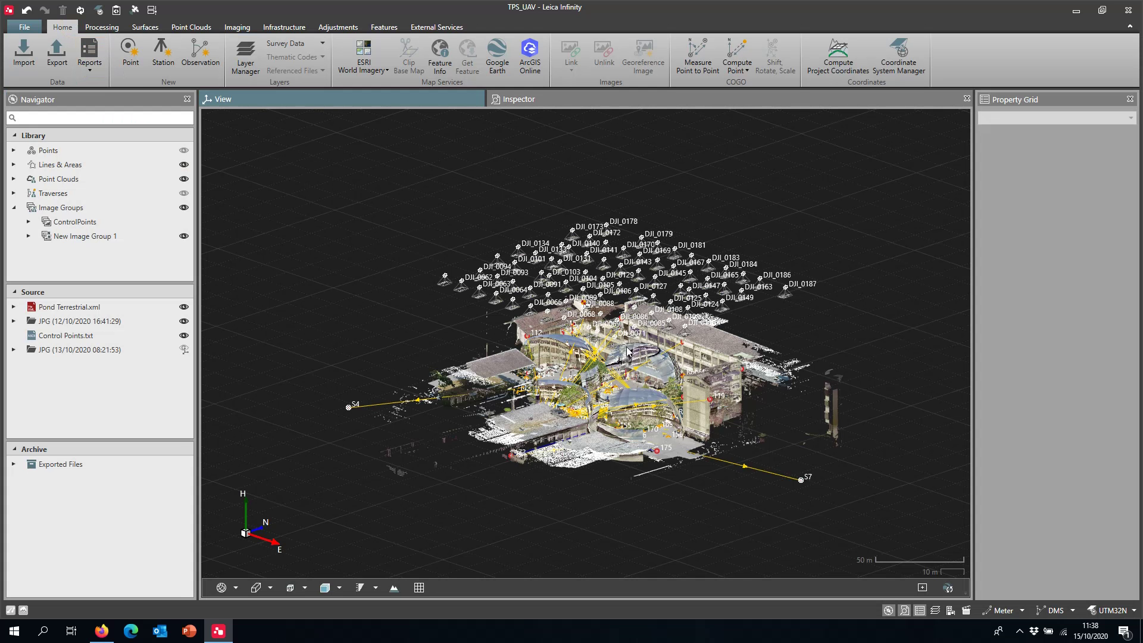
pyautogui.rightClick(645, 493)
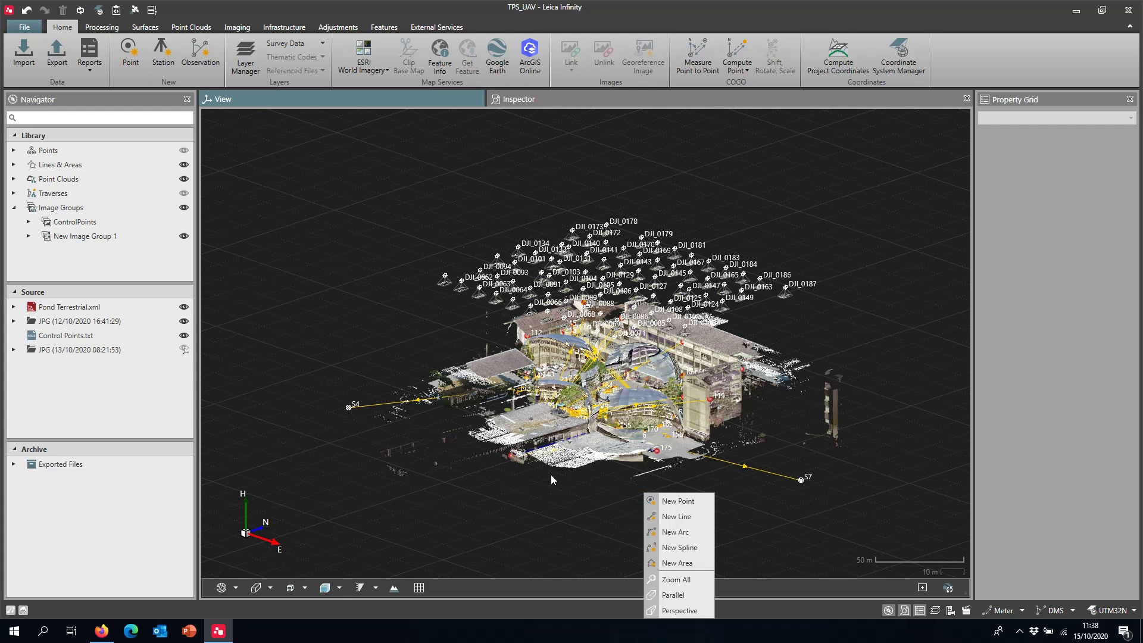
pyautogui.moveTo(530, 444); pyautogui.dragTo(621, 496, button='right')
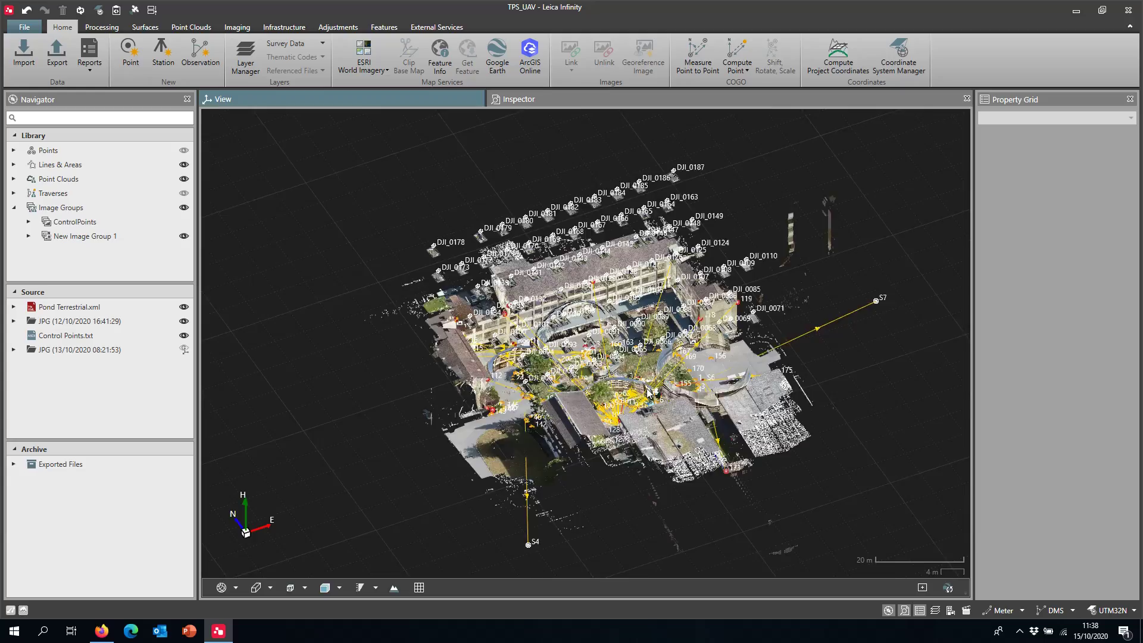
pyautogui.scroll(3, 645, 391)
pyautogui.rightClick(644, 390)
pyautogui.moveTo(641, 363); pyautogui.dragTo(591, 355, button='right')
pyautogui.scroll(3, 591, 357)
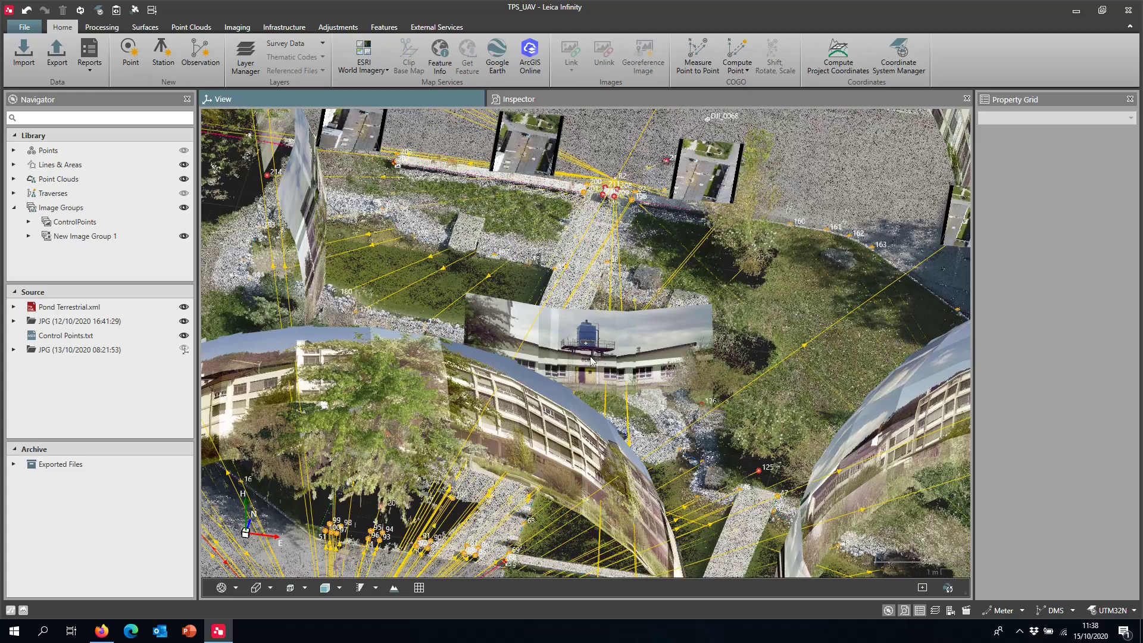
pyautogui.scroll(2, 590, 358)
pyautogui.scroll(-5, 614, 266)
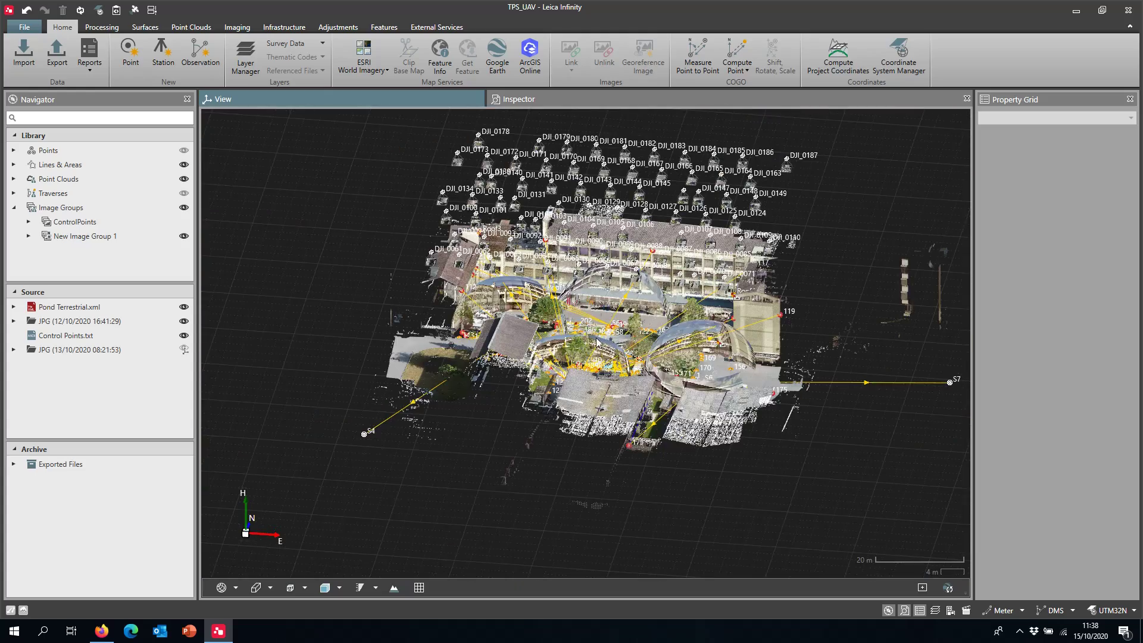
pyautogui.scroll(5, 610, 268)
pyautogui.scroll(5, 609, 239)
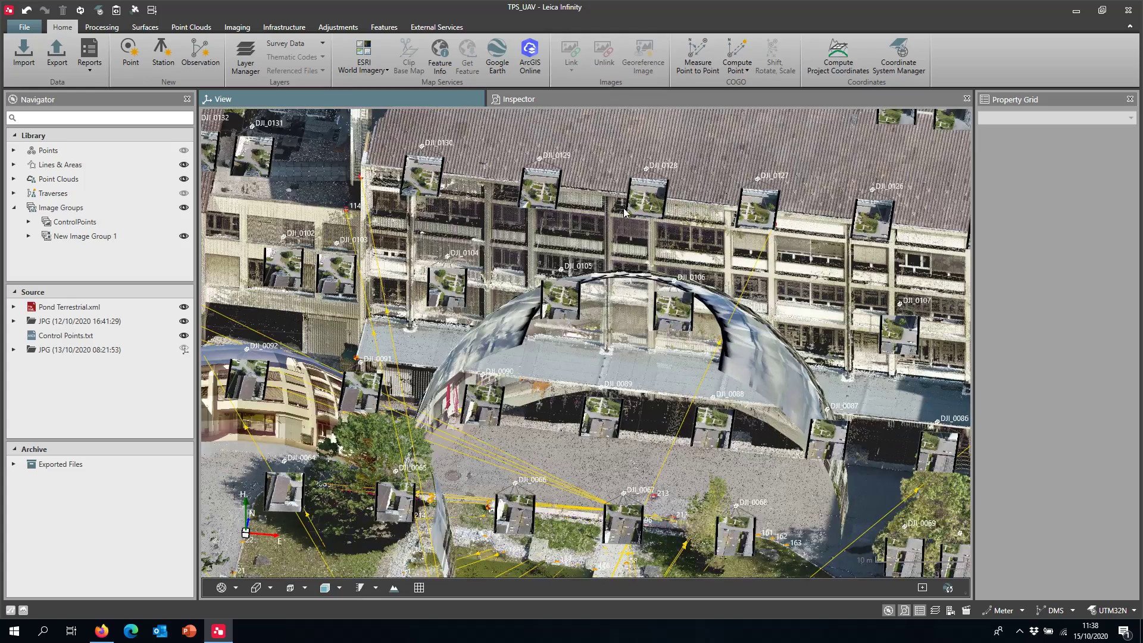
pyautogui.scroll(-5, 688, 232)
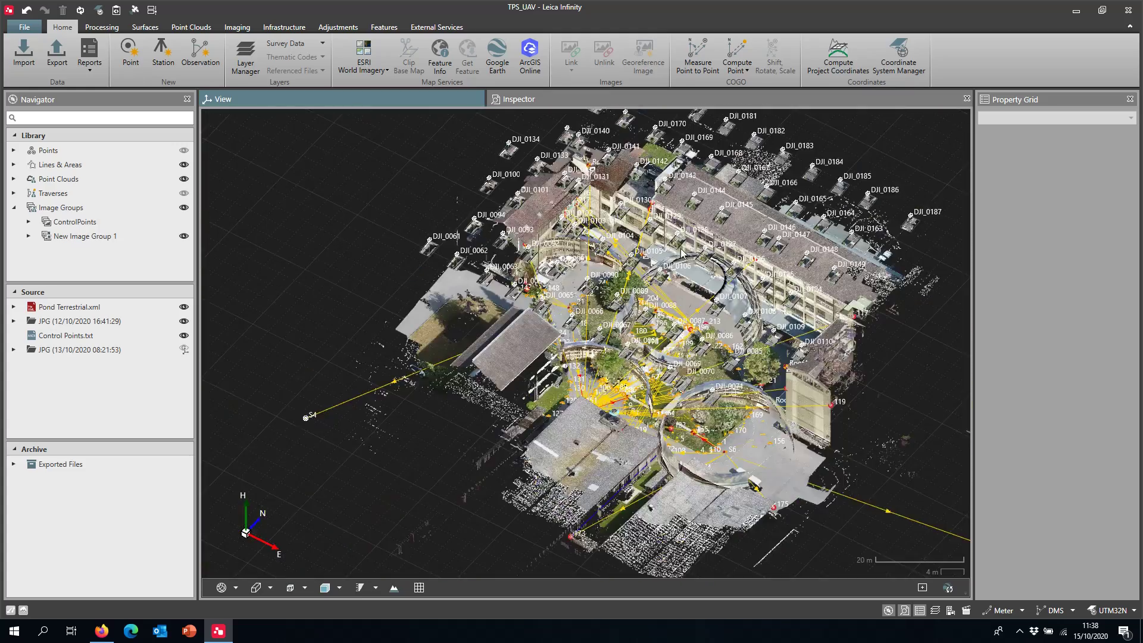
# Step: Orbit and pan so the camera positions run along the top above the building and courtyard
pyautogui.moveTo(683, 253); pyautogui.dragTo(720, 303)
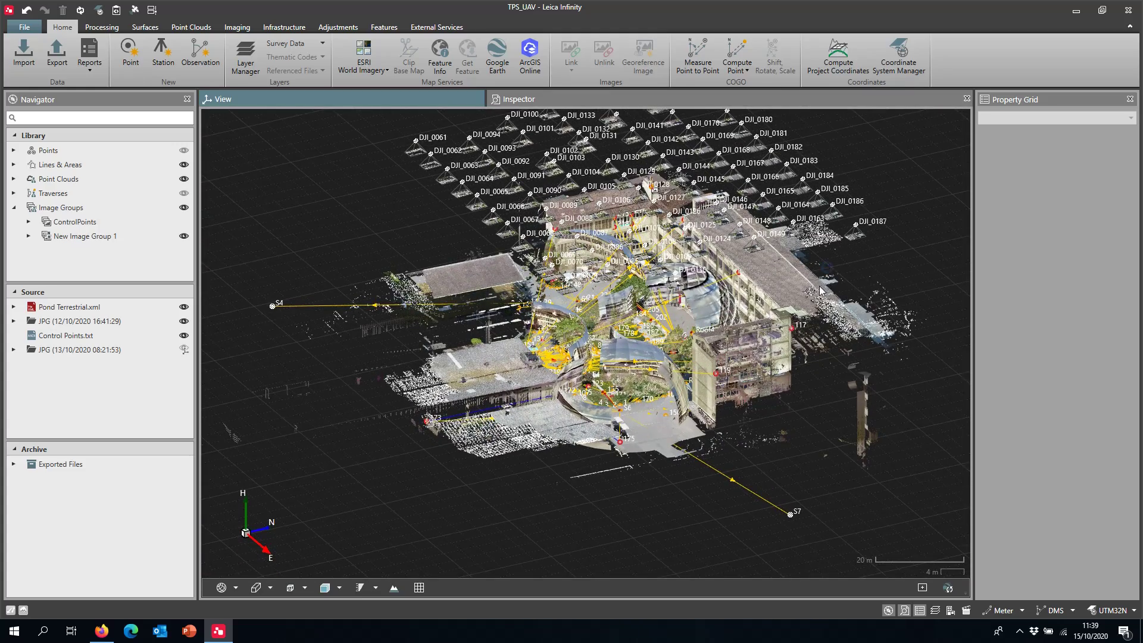
pyautogui.moveTo(813, 283); pyautogui.dragTo(771, 330, button='middle')
pyautogui.scroll(5, 752, 302)
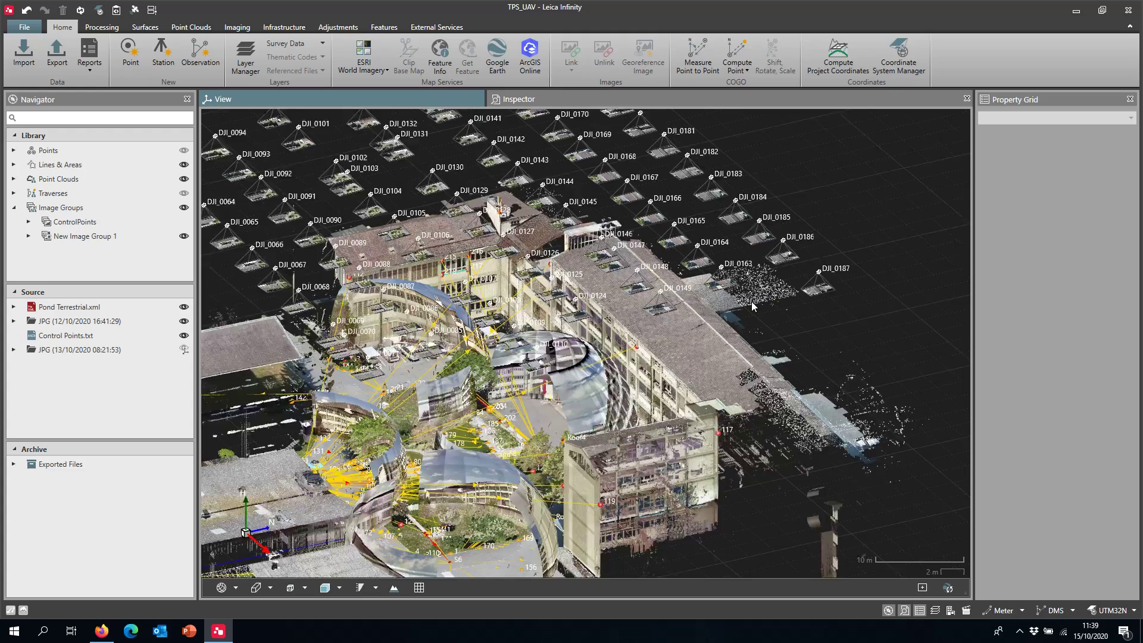
pyautogui.scroll(-4, 751, 298)
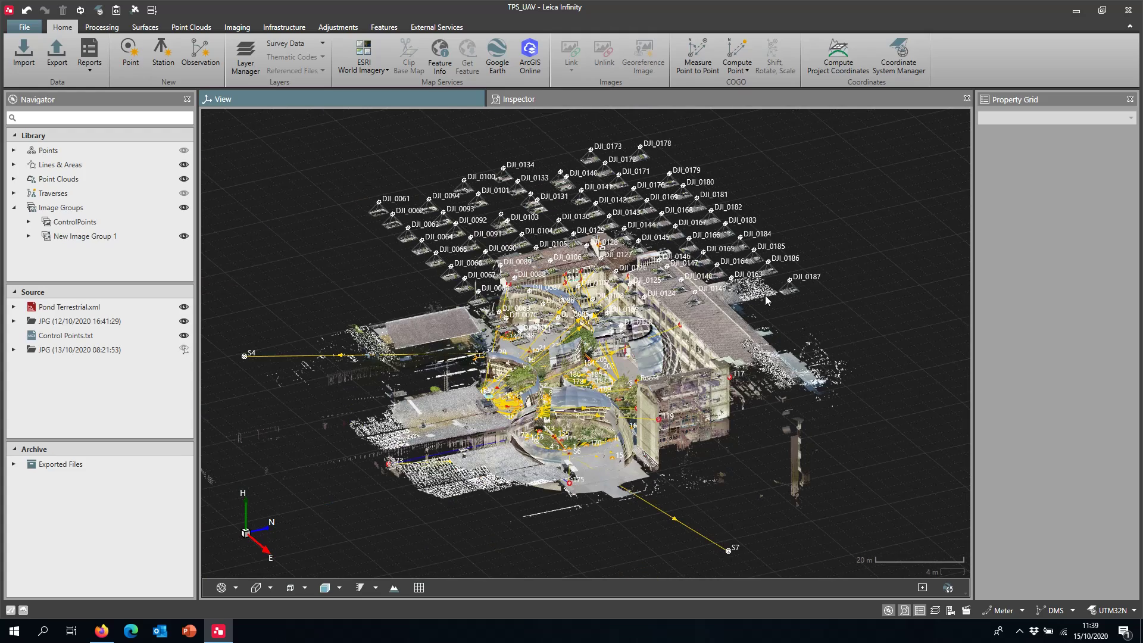
pyautogui.scroll(2, 764, 296)
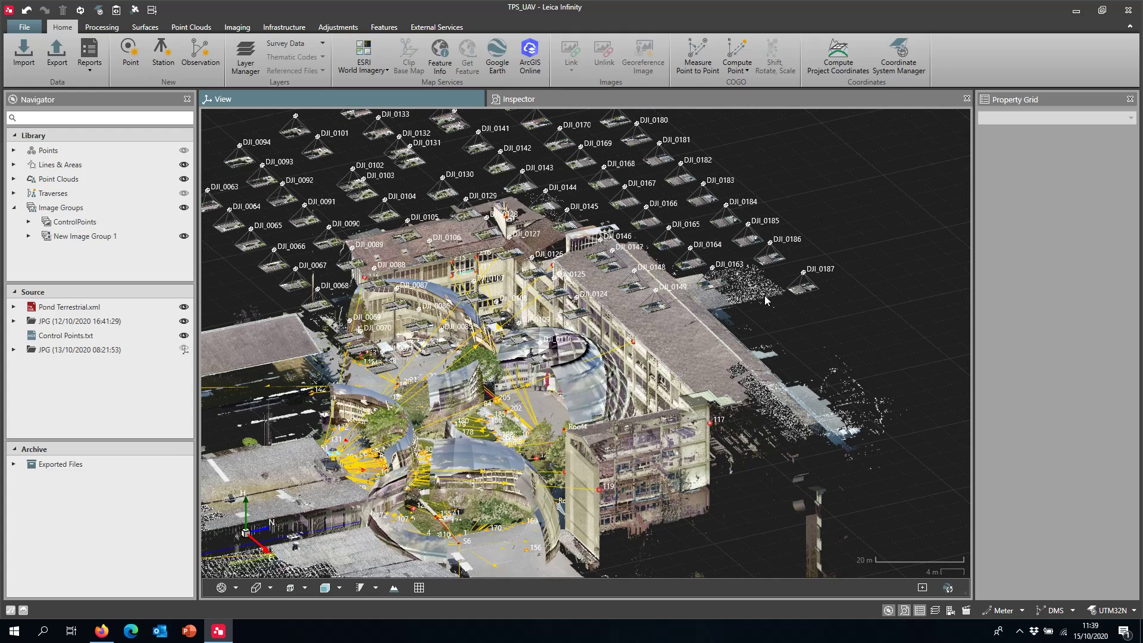
# Step: Select camera DJI_0187 and review its Position Quality SD values, e.g. SD Easting 0.0467 m
pyautogui.click(803, 274)
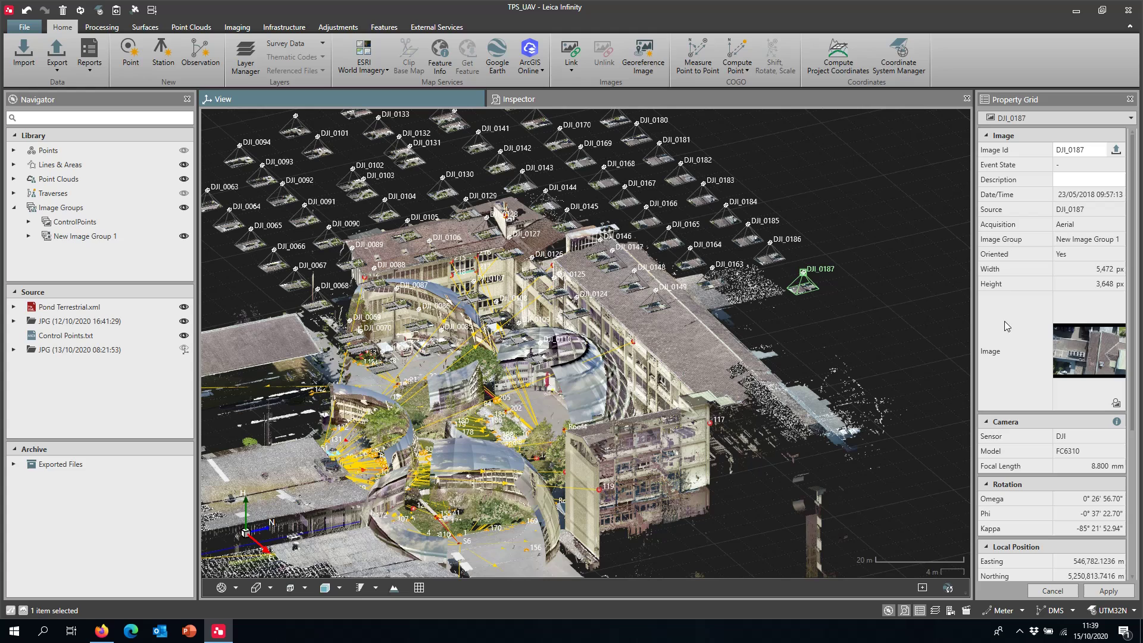
pyautogui.scroll(-5, 1020, 324)
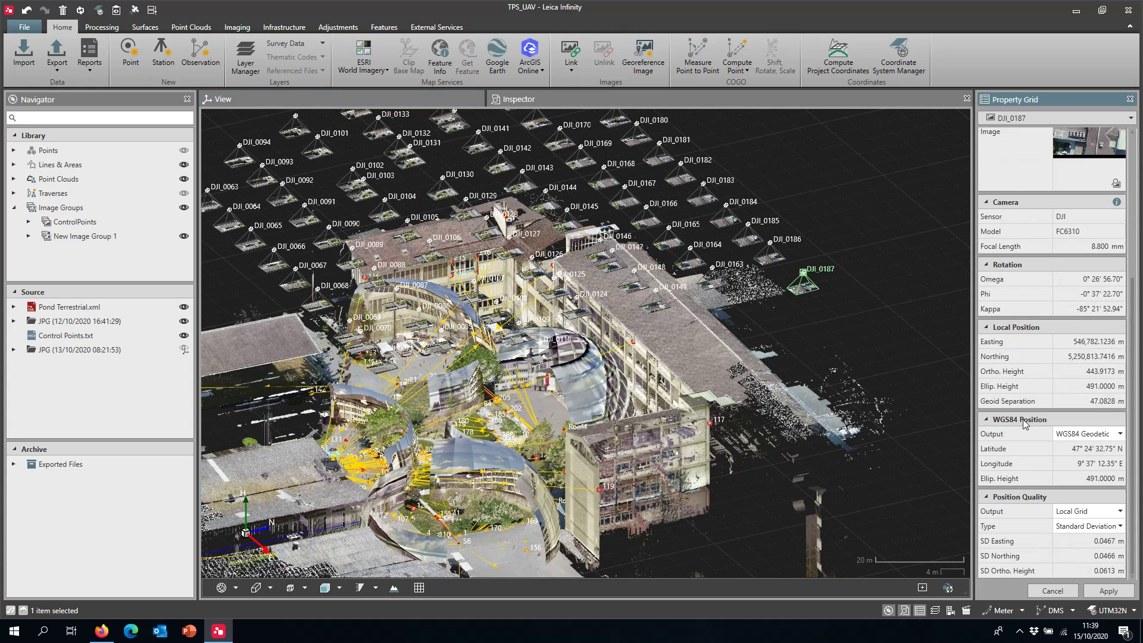
pyautogui.moveTo(1093, 539); pyautogui.dragTo(1102, 567)
pyautogui.click(1085, 560)
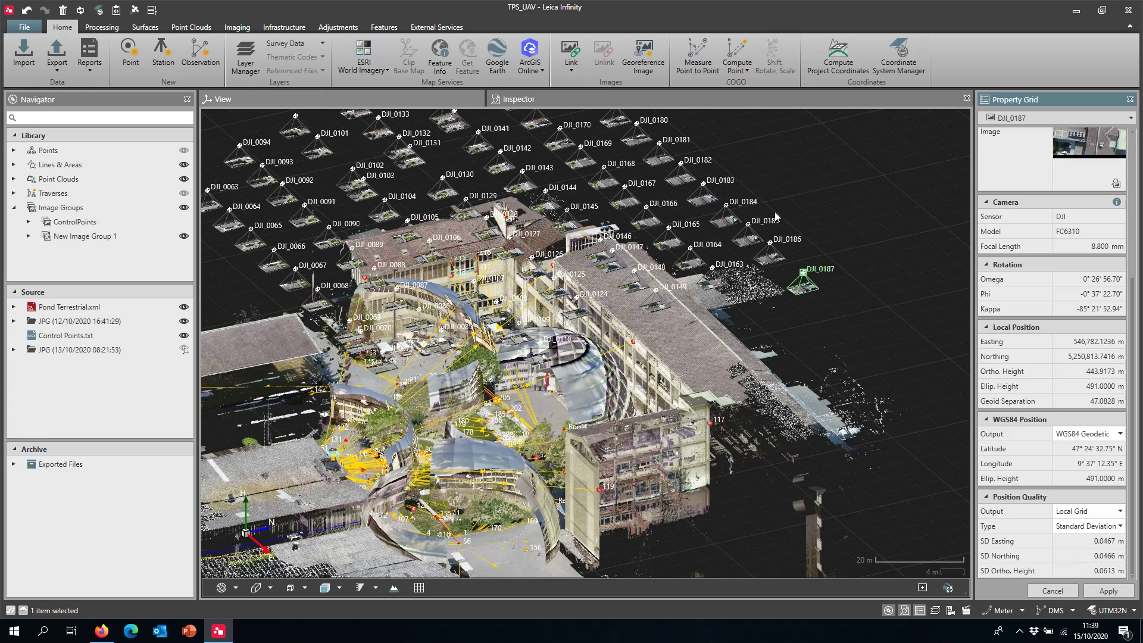
# Step: Show New Image Group 1's Images table in the Inspector and browse its columns
pyautogui.click(710, 99)
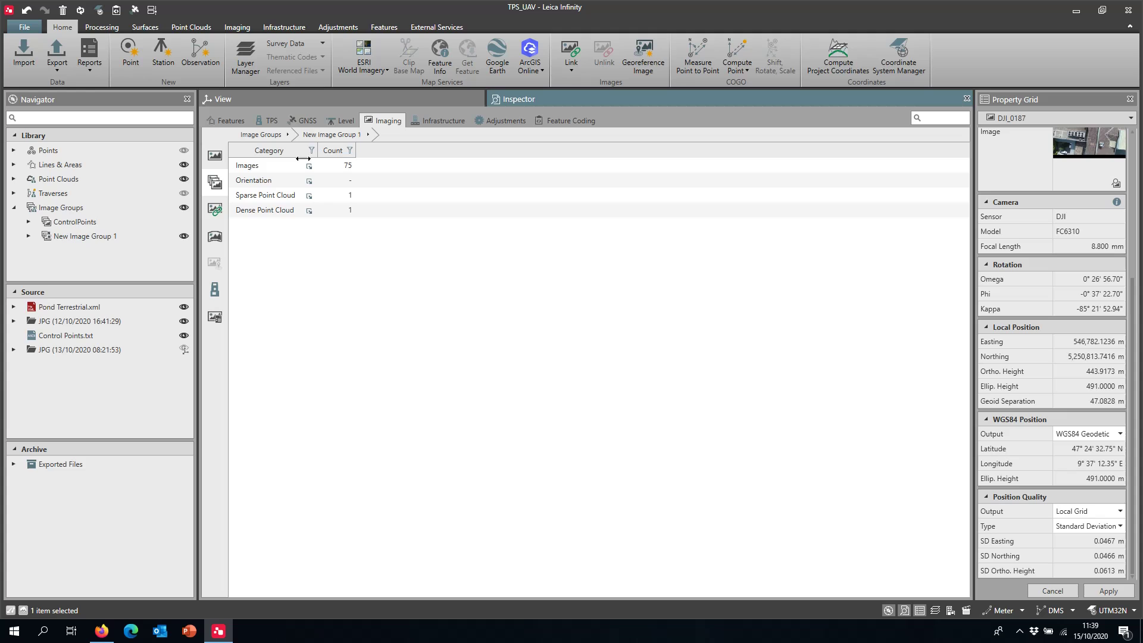
pyautogui.click(265, 170)
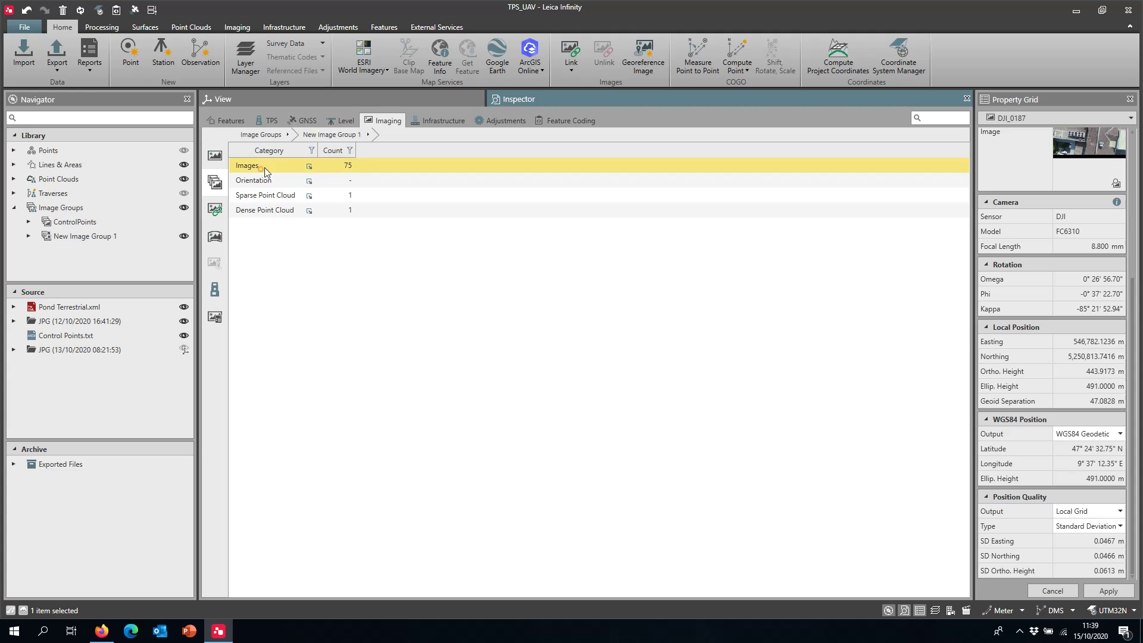
pyautogui.click(308, 167)
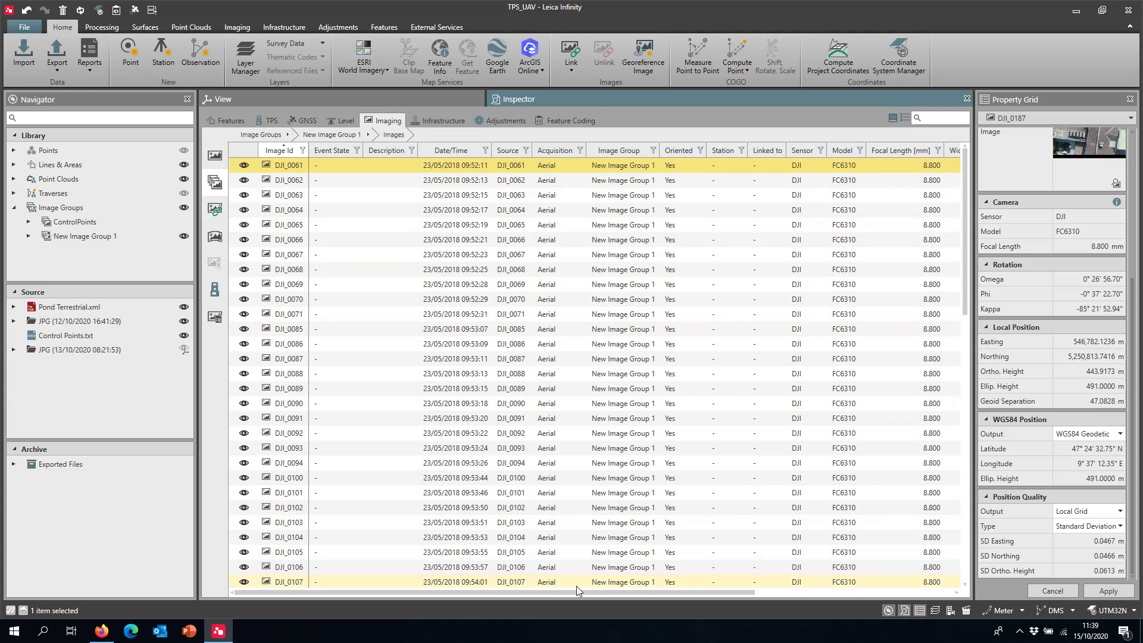
pyautogui.moveTo(577, 592); pyautogui.dragTo(952, 598)
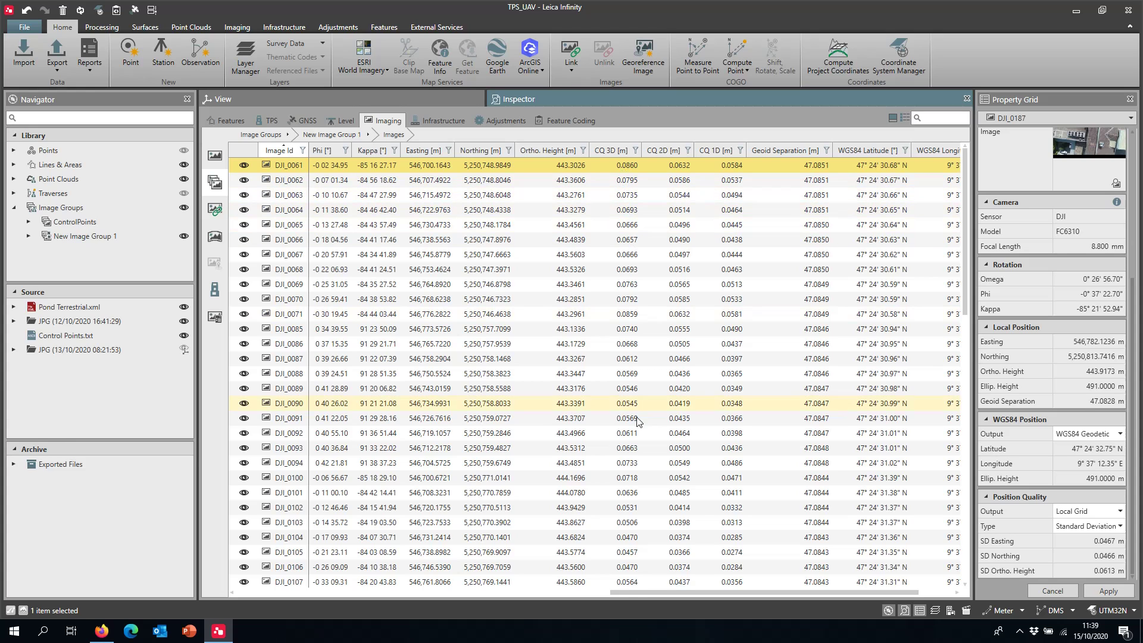
pyautogui.moveTo(646, 592); pyautogui.dragTo(729, 594)
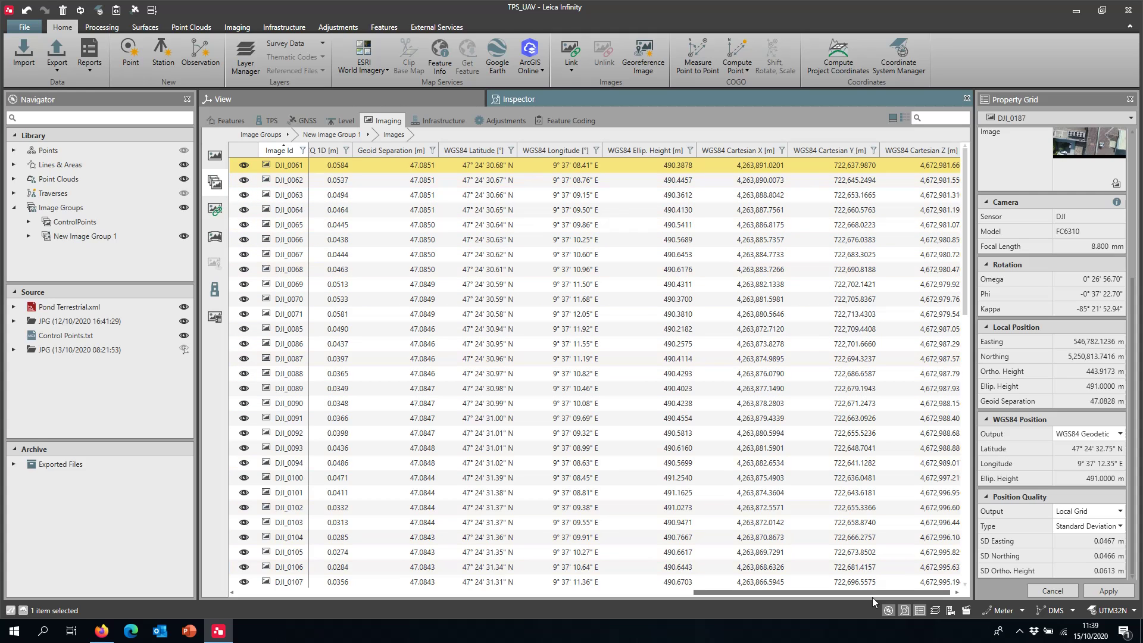
pyautogui.moveTo(877, 594); pyautogui.dragTo(723, 595)
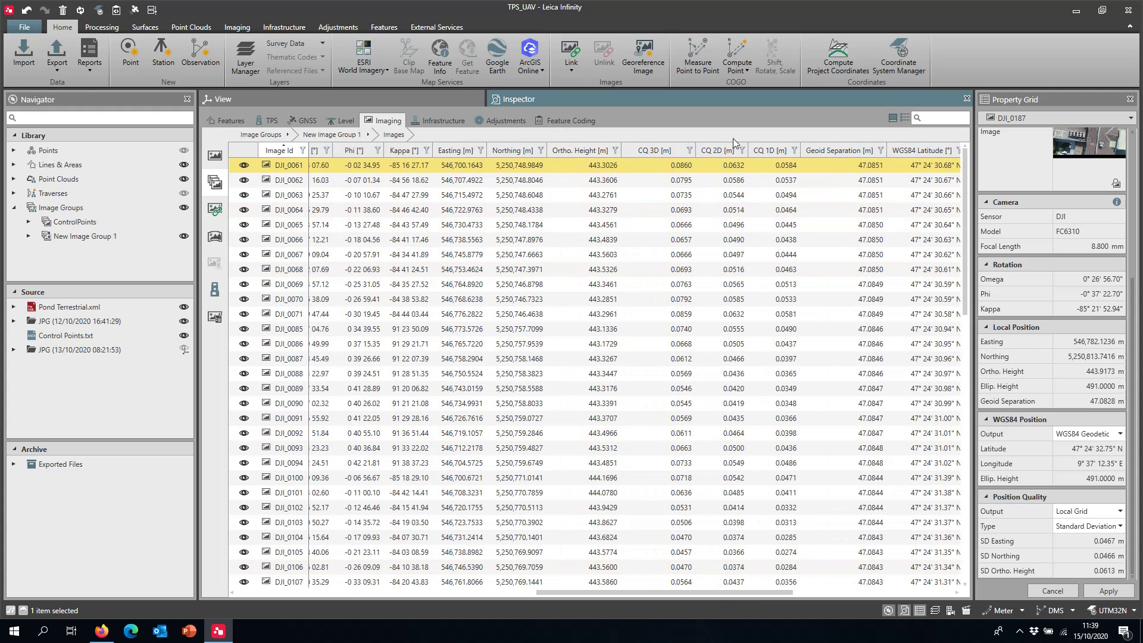
# Step: Sort the images by CQ 3D ascending, then descending, then clear the sorting
pyautogui.click(673, 149)
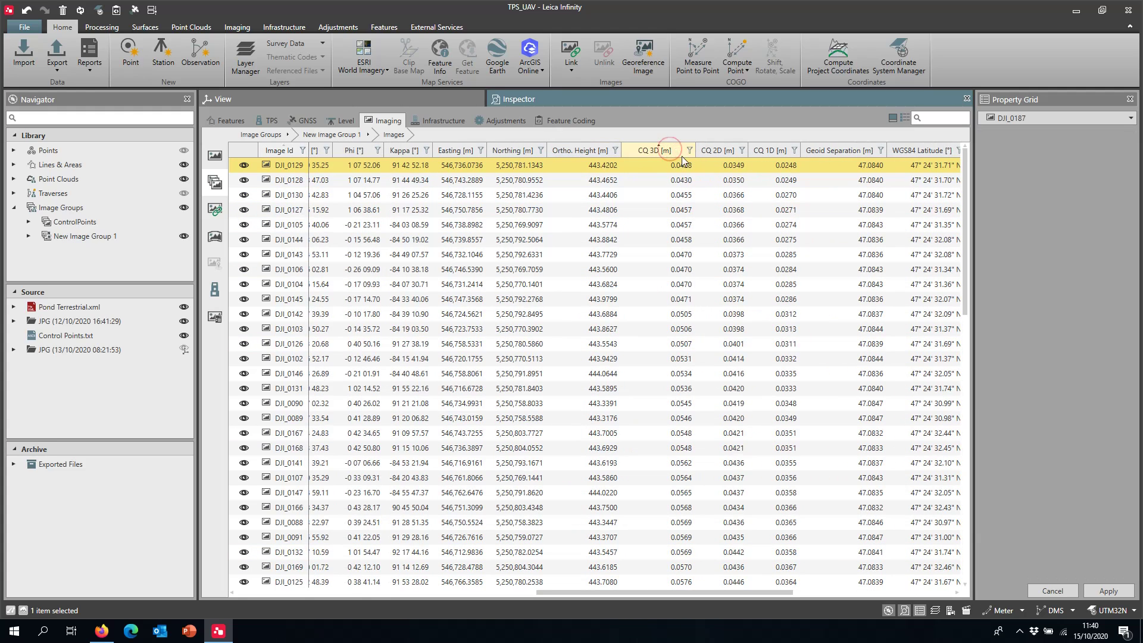
pyautogui.click(645, 154)
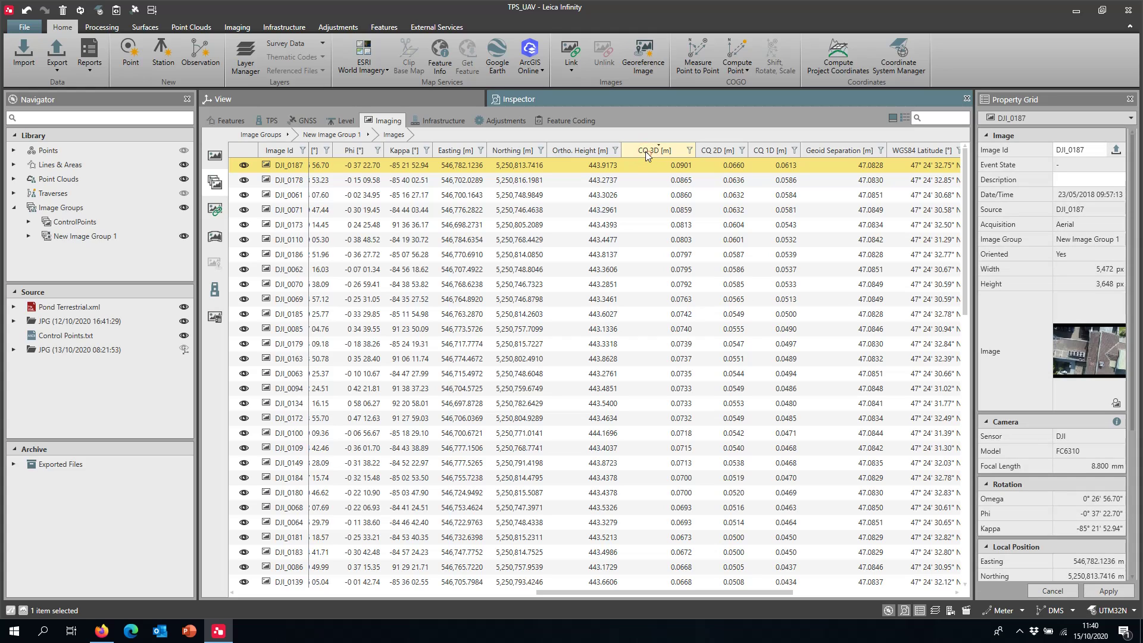
pyautogui.click(645, 151)
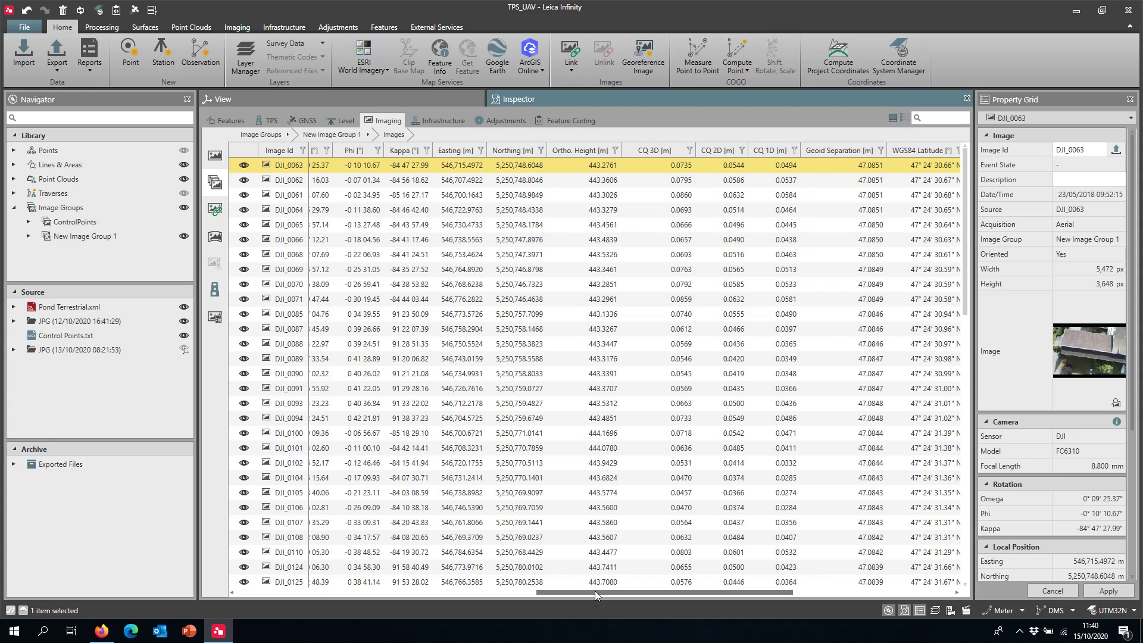
pyautogui.moveTo(594, 591); pyautogui.dragTo(294, 591)
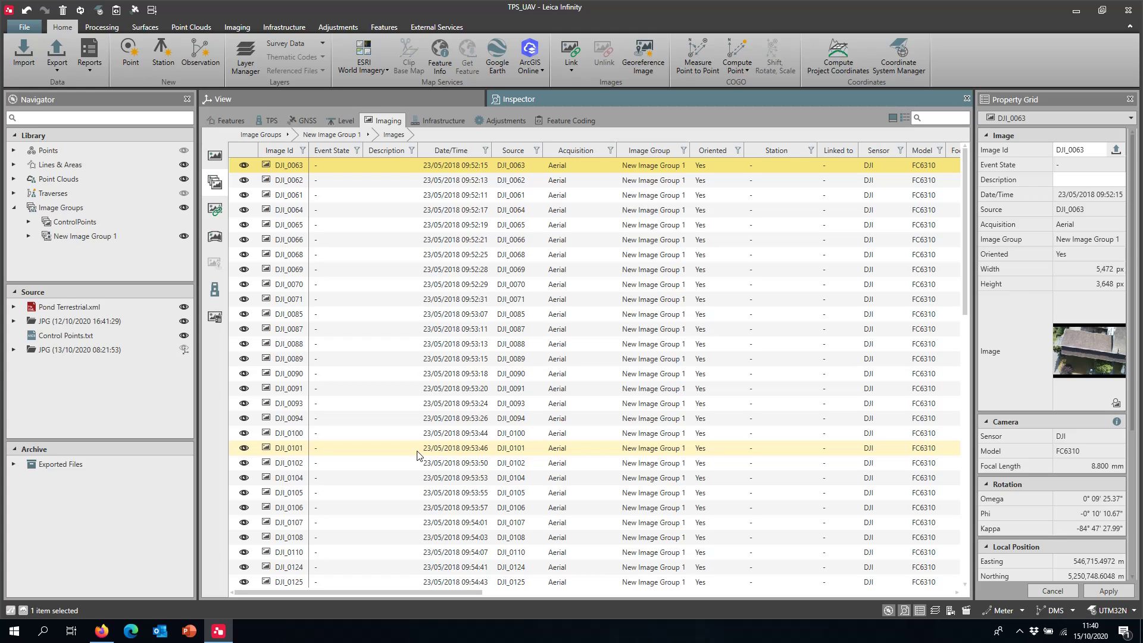
# Step: Hide the Image Frustums layer in the Layer Manager and orbit toward the long building
pyautogui.click(362, 100)
pyautogui.moveTo(623, 437); pyautogui.dragTo(648, 442)
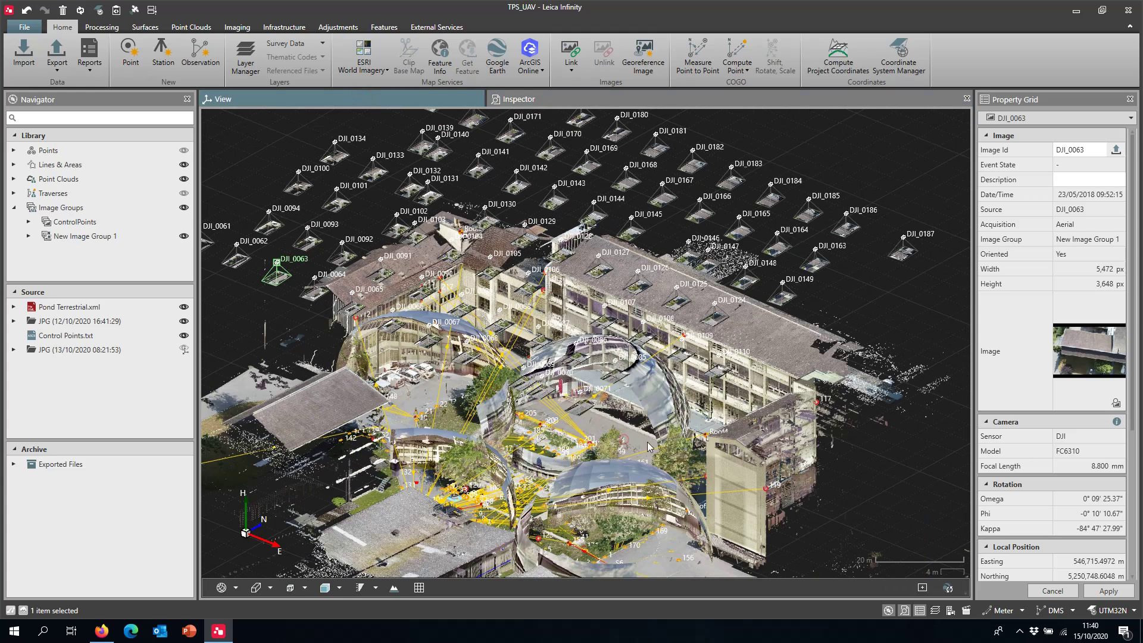
pyautogui.click(245, 56)
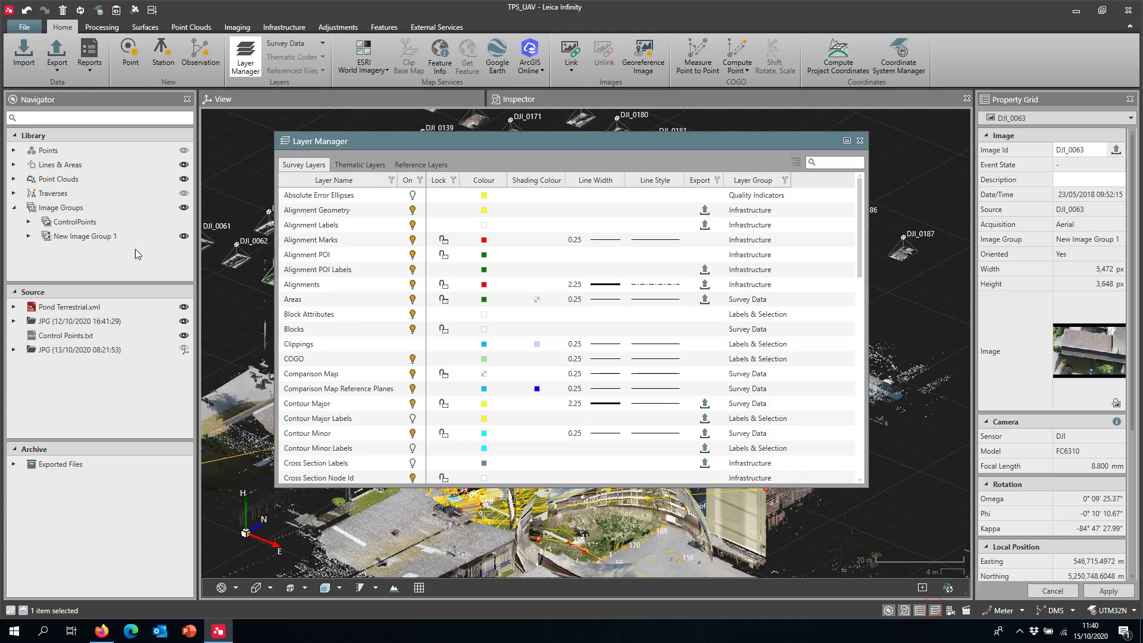
pyautogui.scroll(-6, 393, 345)
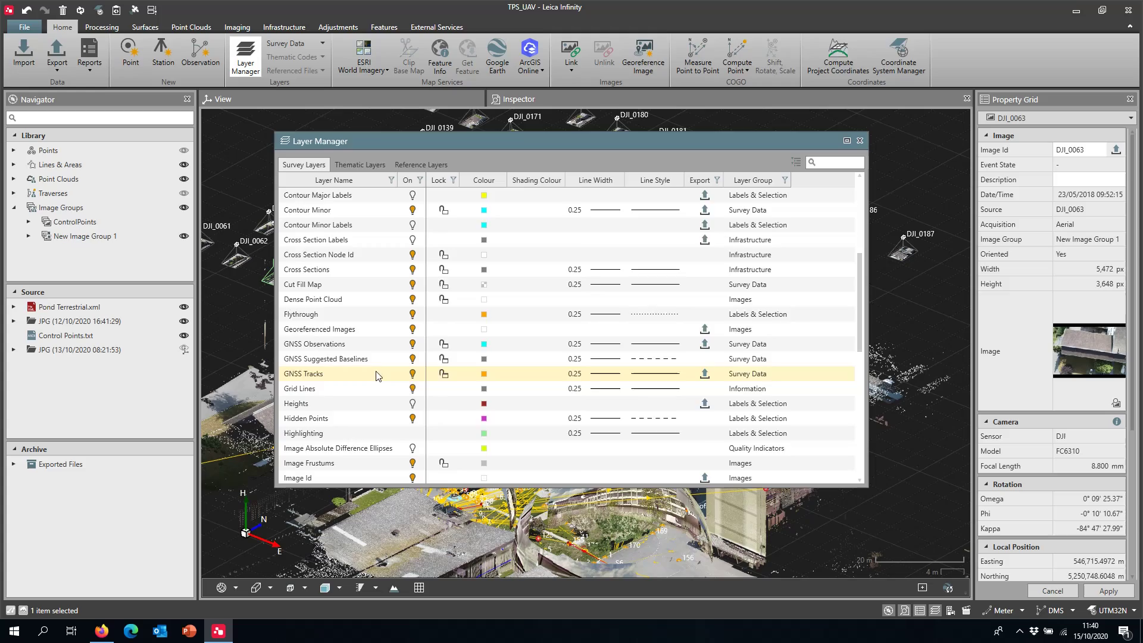
pyautogui.click(412, 419)
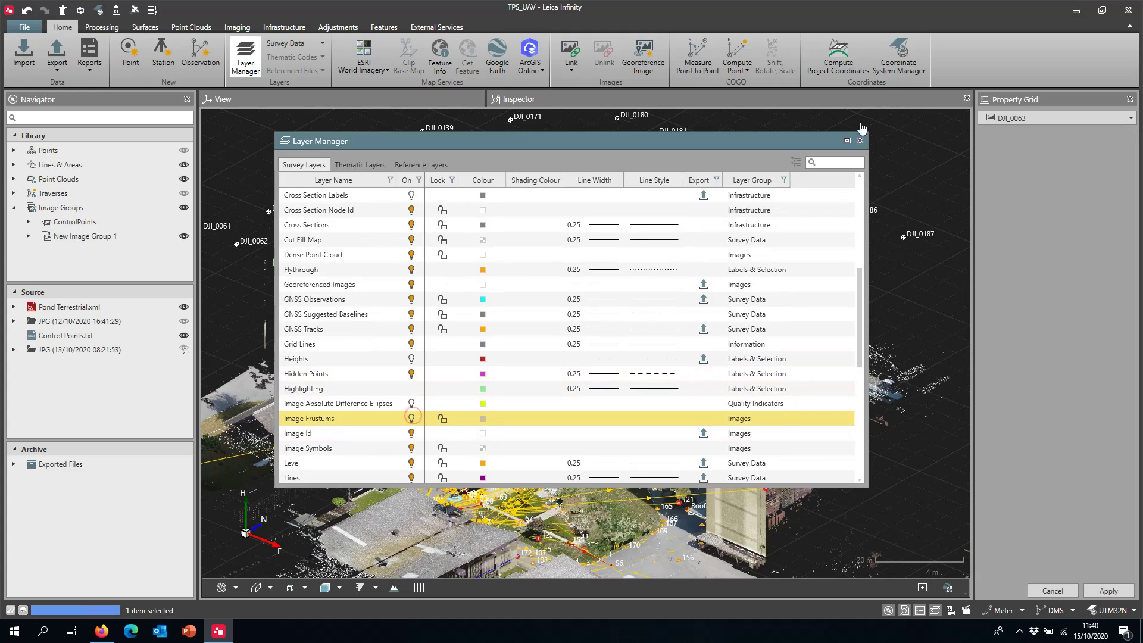
pyautogui.click(860, 142)
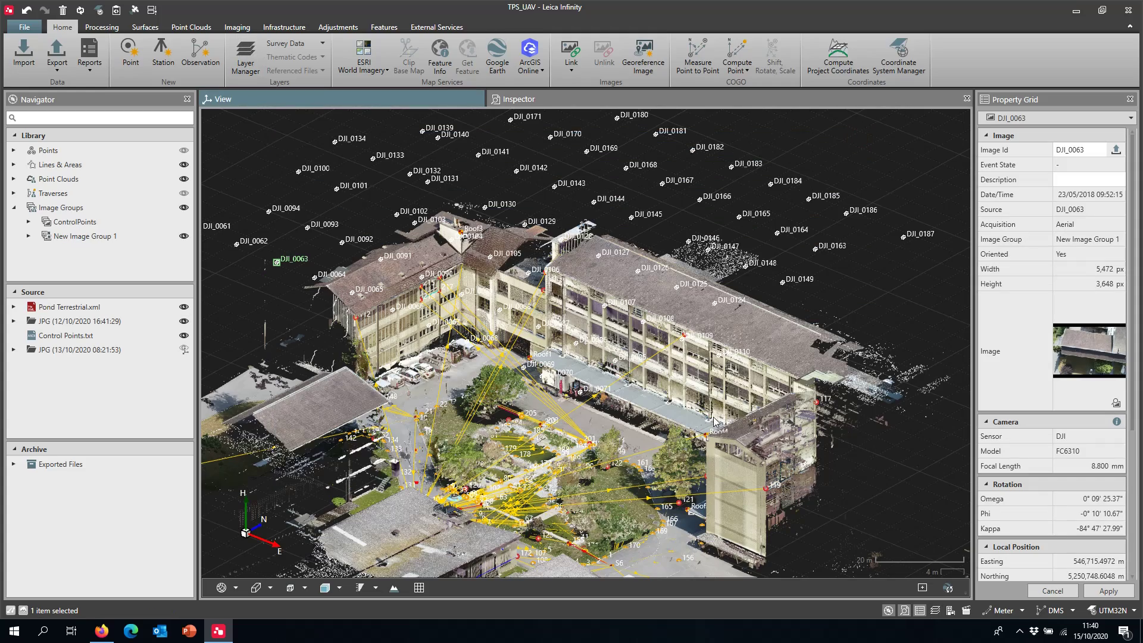
pyautogui.scroll(5, 719, 448)
pyautogui.moveTo(718, 448); pyautogui.dragTo(767, 424, button='middle')
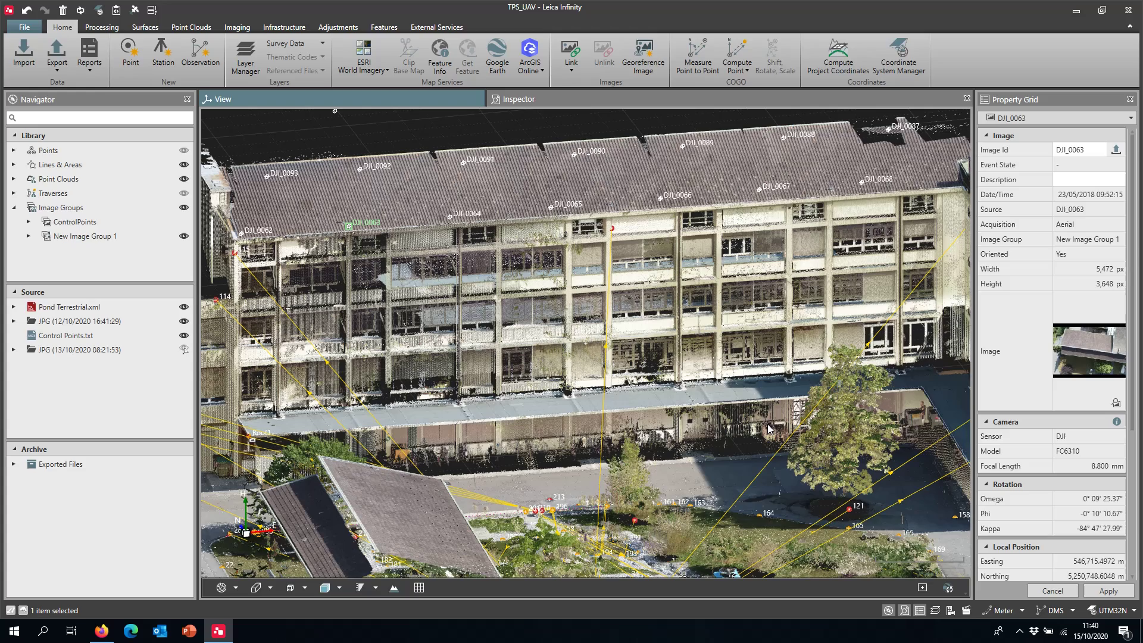
# Step: Pan and zoom the 3D view onto the building facade near Roof4
pyautogui.rightClick(723, 347)
pyautogui.moveTo(775, 303); pyautogui.dragTo(567, 352, button='middle')
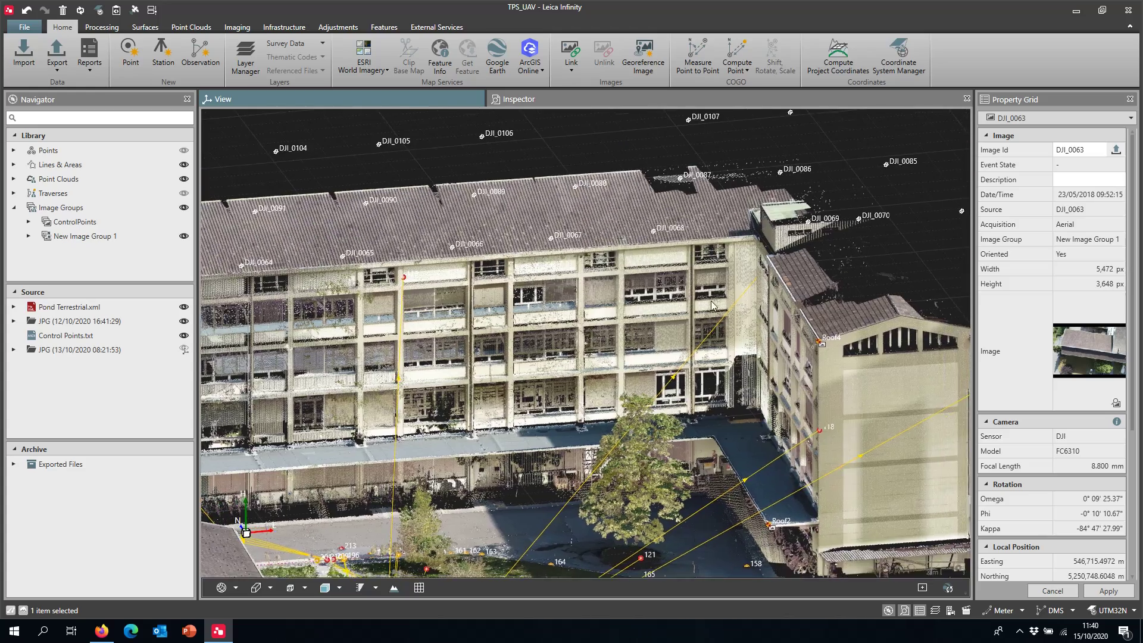
pyautogui.scroll(5, 730, 408)
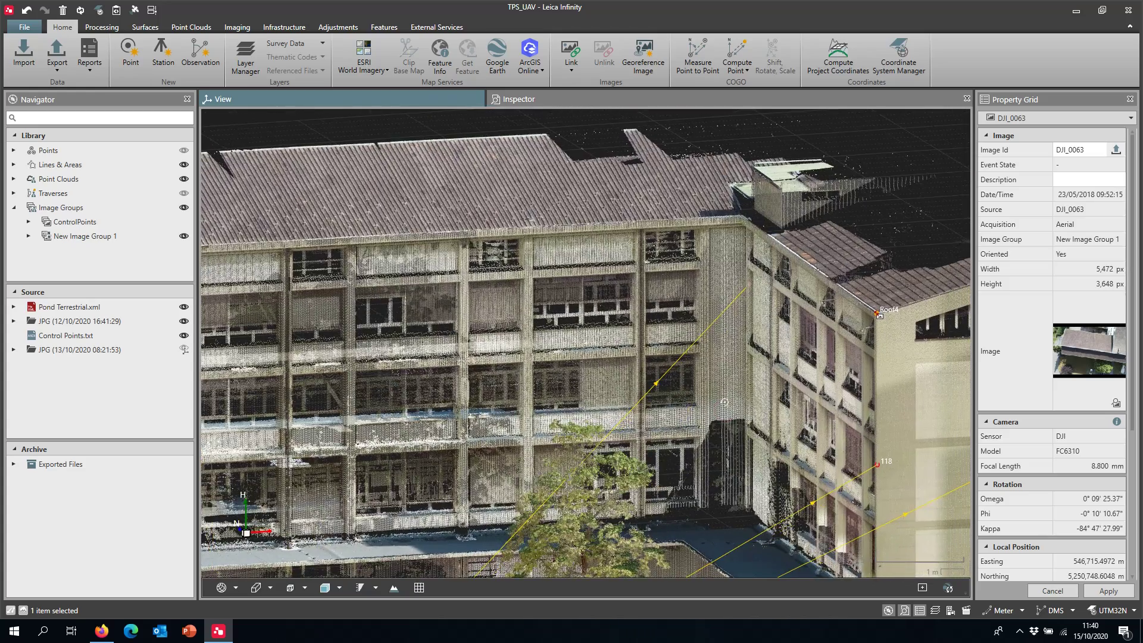
pyautogui.scroll(1, 721, 400)
pyautogui.moveTo(821, 330); pyautogui.dragTo(681, 369, button='middle')
pyautogui.scroll(3, 694, 355)
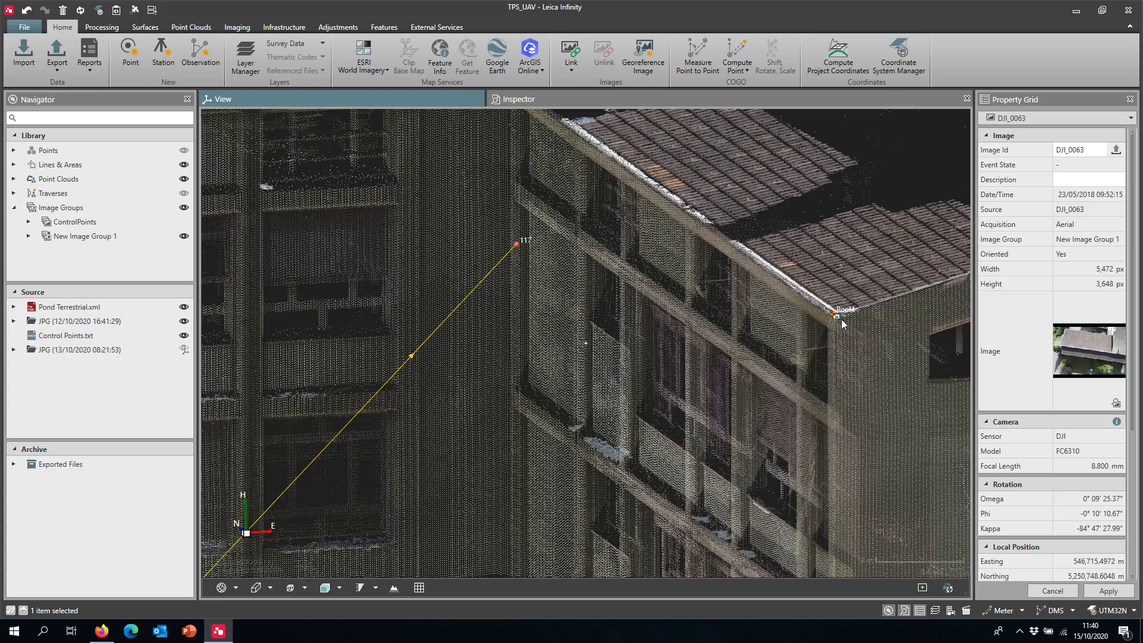
pyautogui.scroll(2, 838, 322)
pyautogui.scroll(1, 835, 326)
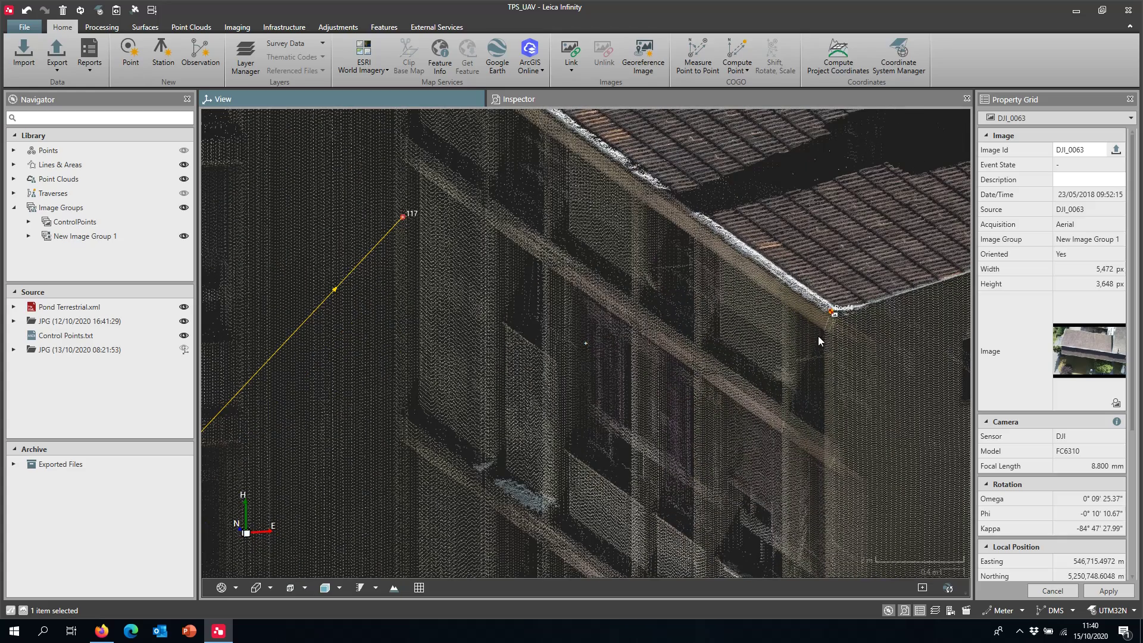
pyautogui.scroll(-1, 832, 351)
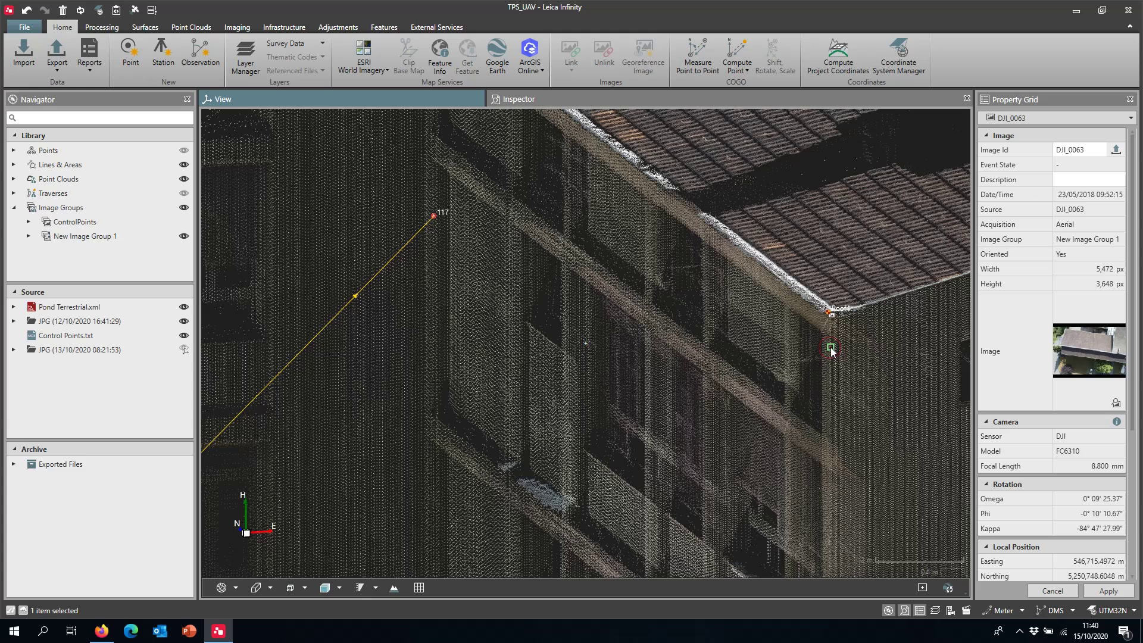
# Step: Pick a facade point just below Roof4 and enter 'Wall' in the point cloud S6 name field
pyautogui.click(831, 348)
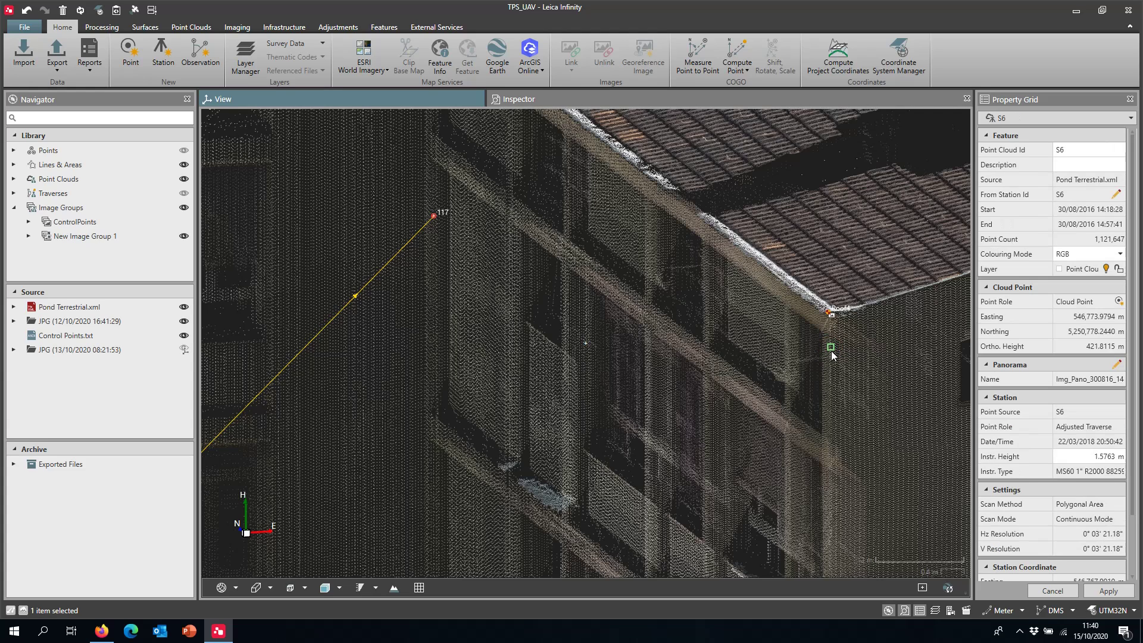
pyautogui.rightClick(831, 349)
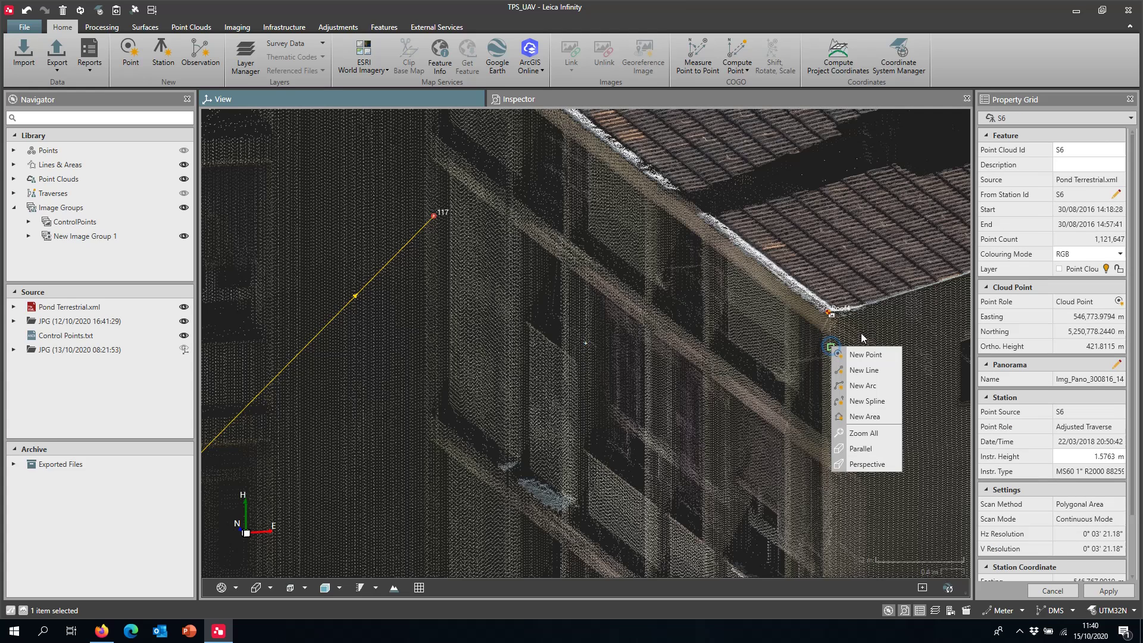
pyautogui.click(1025, 181)
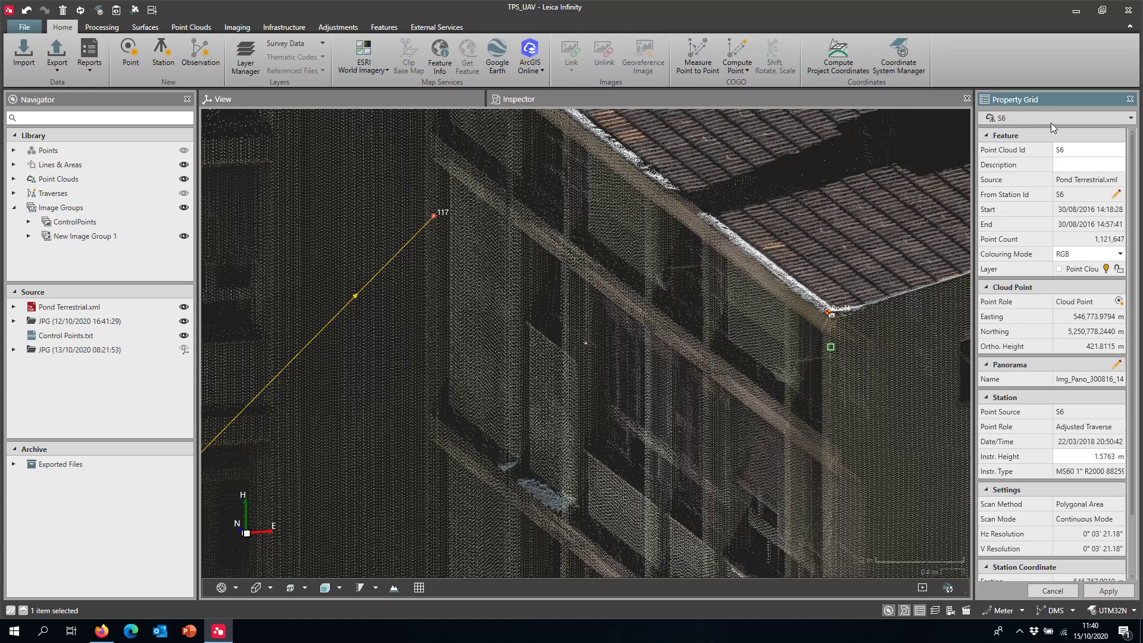
pyautogui.click(832, 364)
pyautogui.click(831, 365)
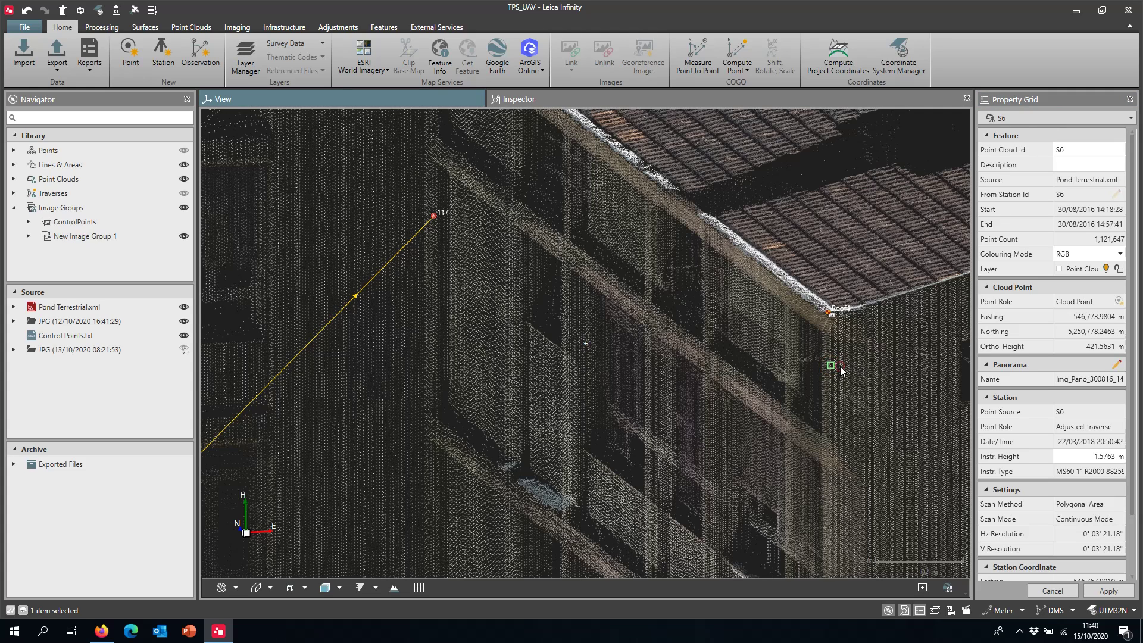
pyautogui.click(1075, 152)
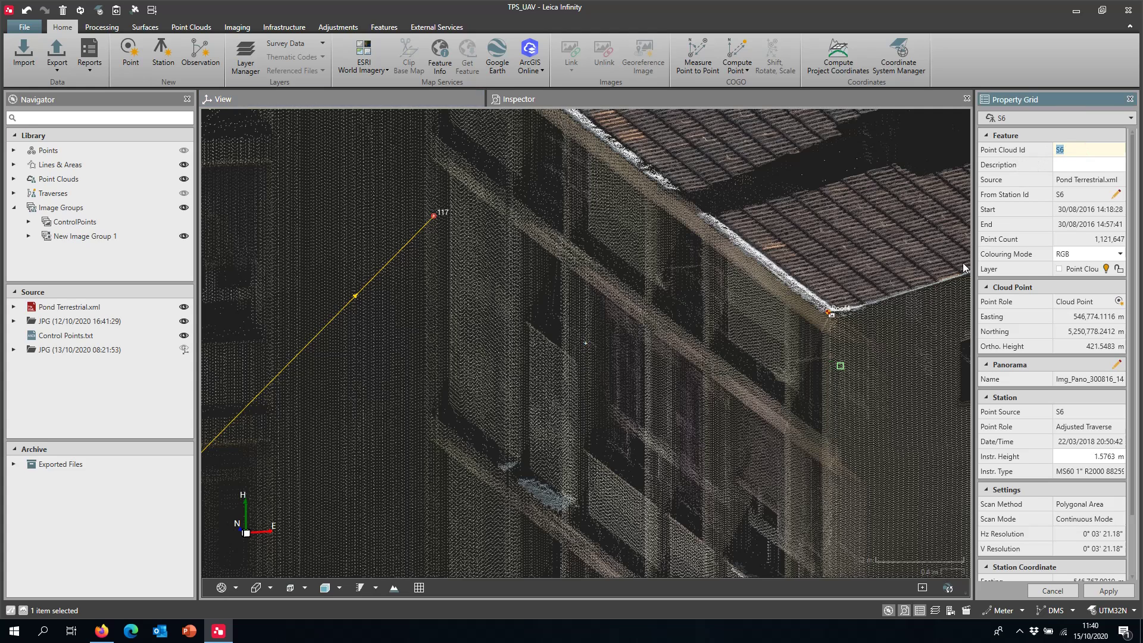
pyautogui.write('Wall')
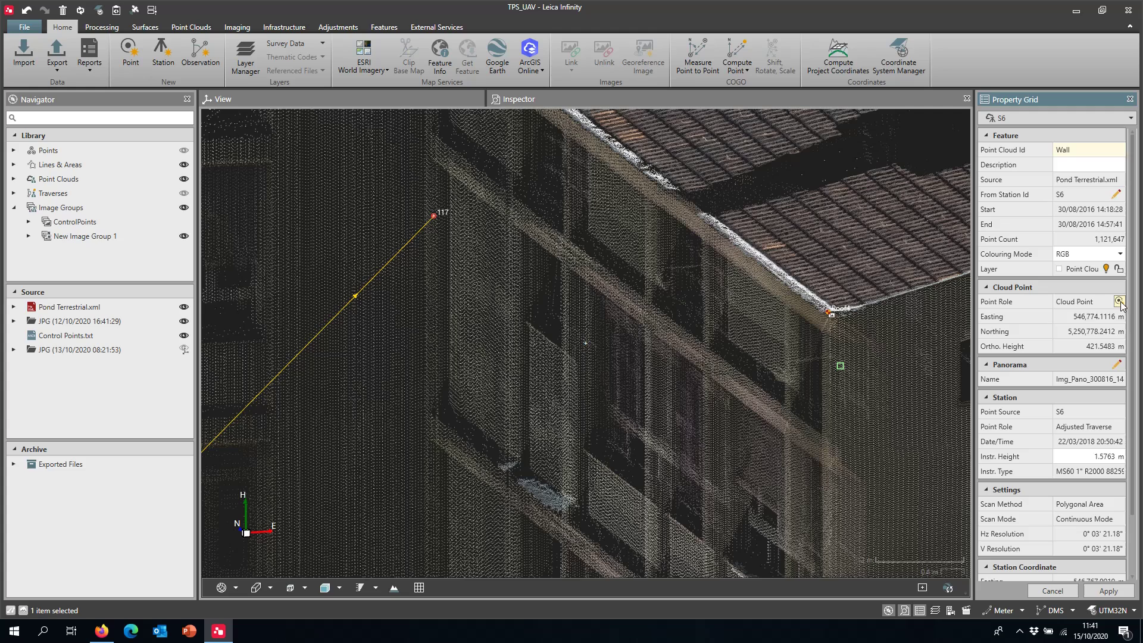
pyautogui.moveTo(1103, 304); pyautogui.dragTo(1056, 305)
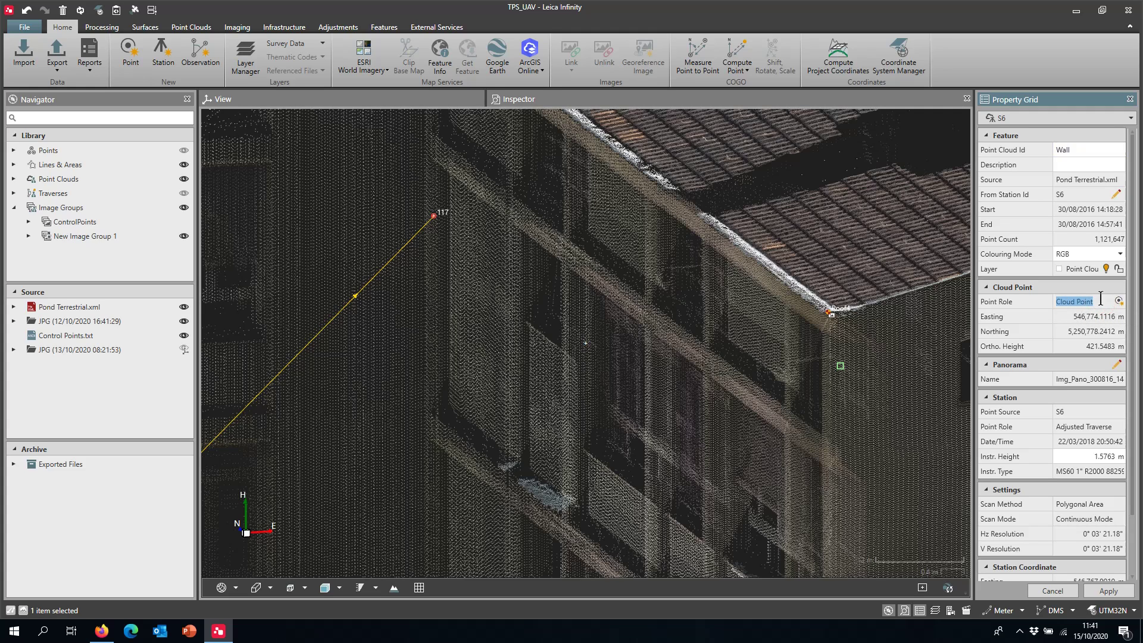
# Step: Create a new control point with Point Id 'wall' at the picked facade point
pyautogui.click(1120, 303)
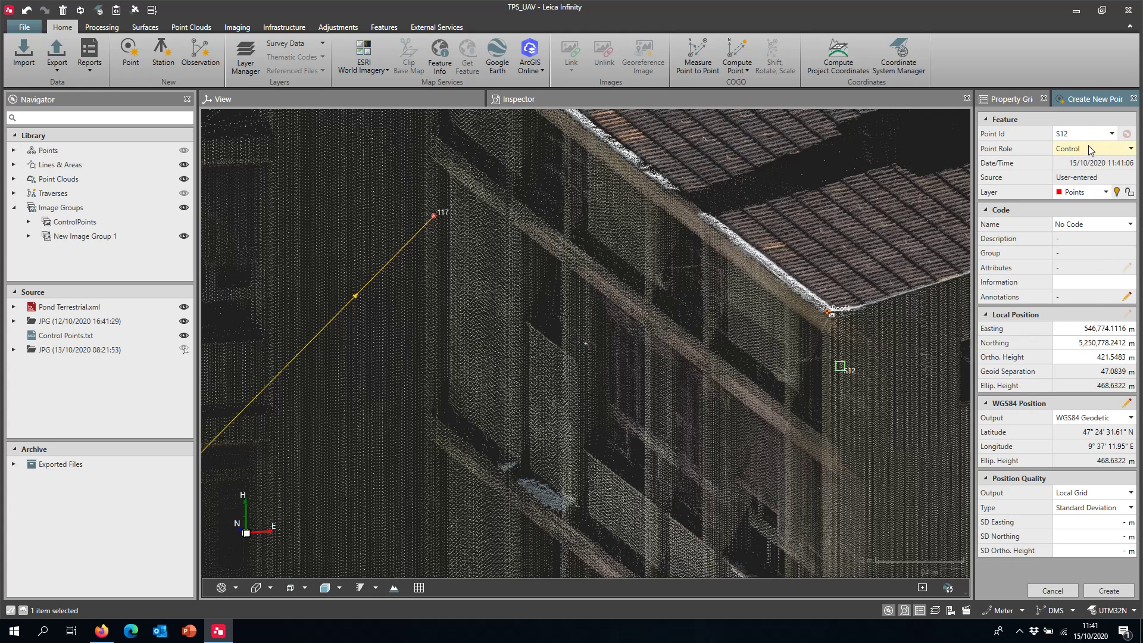
pyautogui.click(1054, 134)
pyautogui.write('wall')
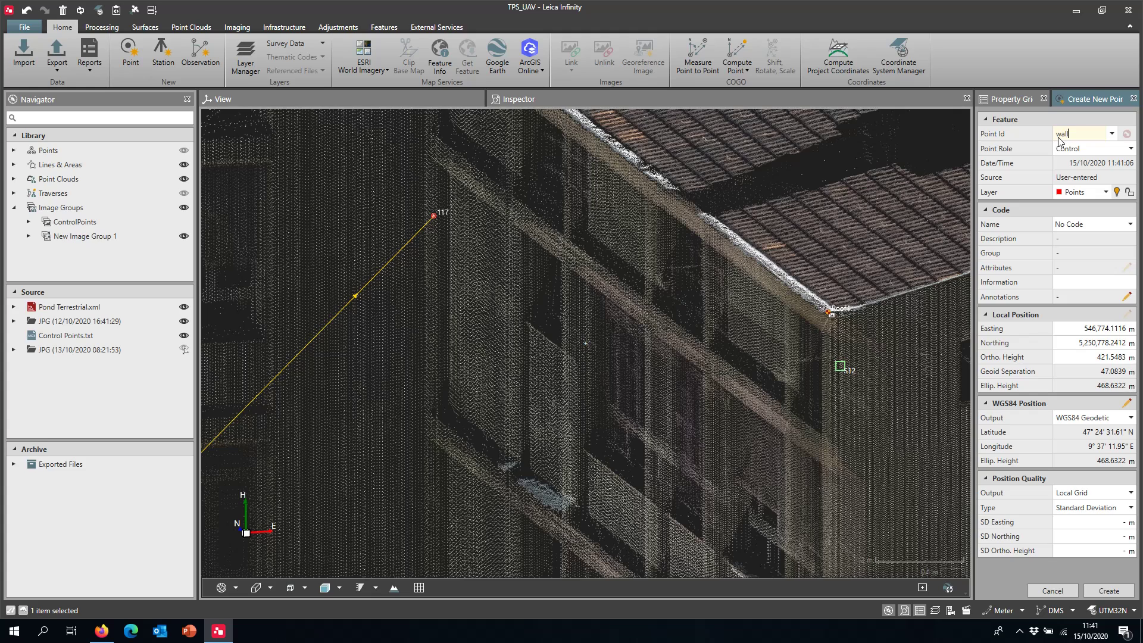
pyautogui.click(1033, 260)
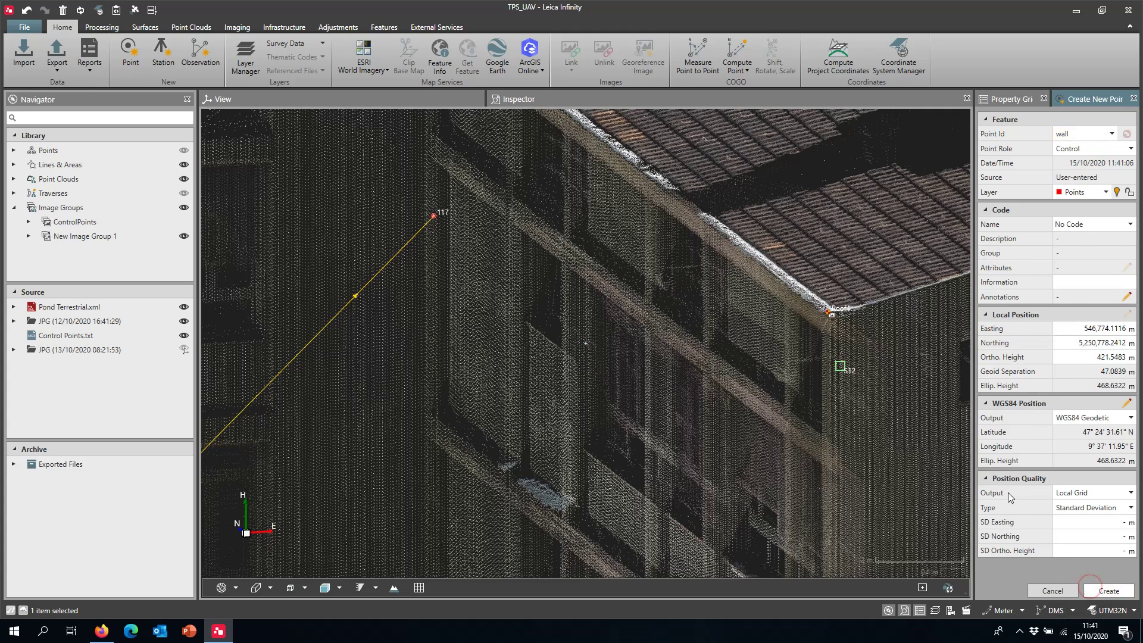
pyautogui.click(1093, 590)
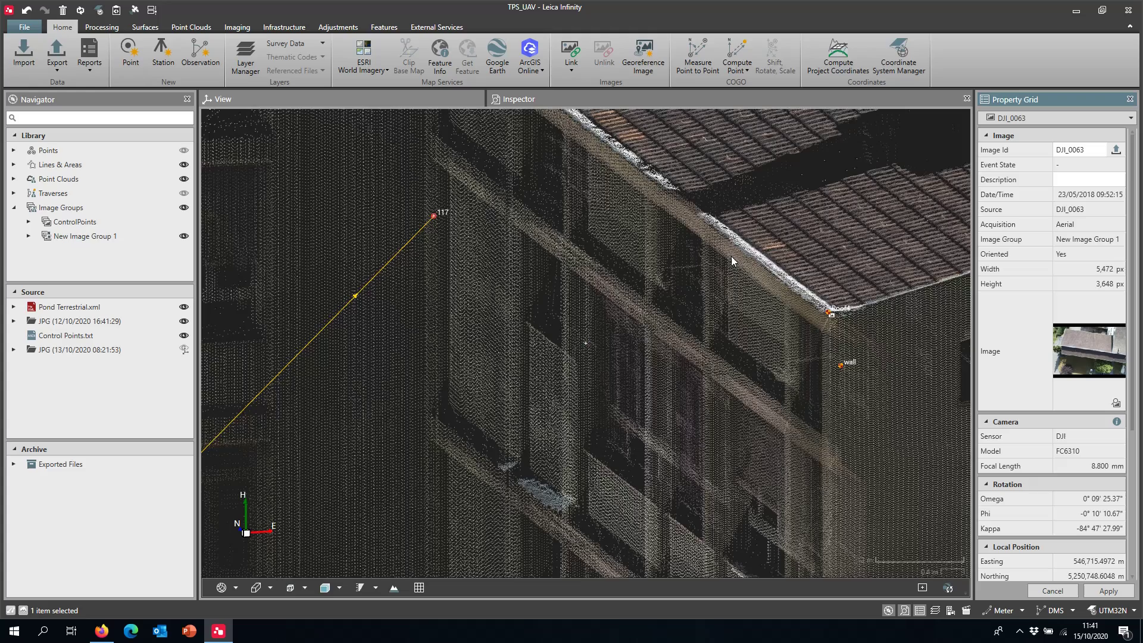
# Step: Open New Image Group 1's image processing settings and confirm them, keeping the 0.0200 m filtering threshold
pyautogui.scroll(-4, 739, 257)
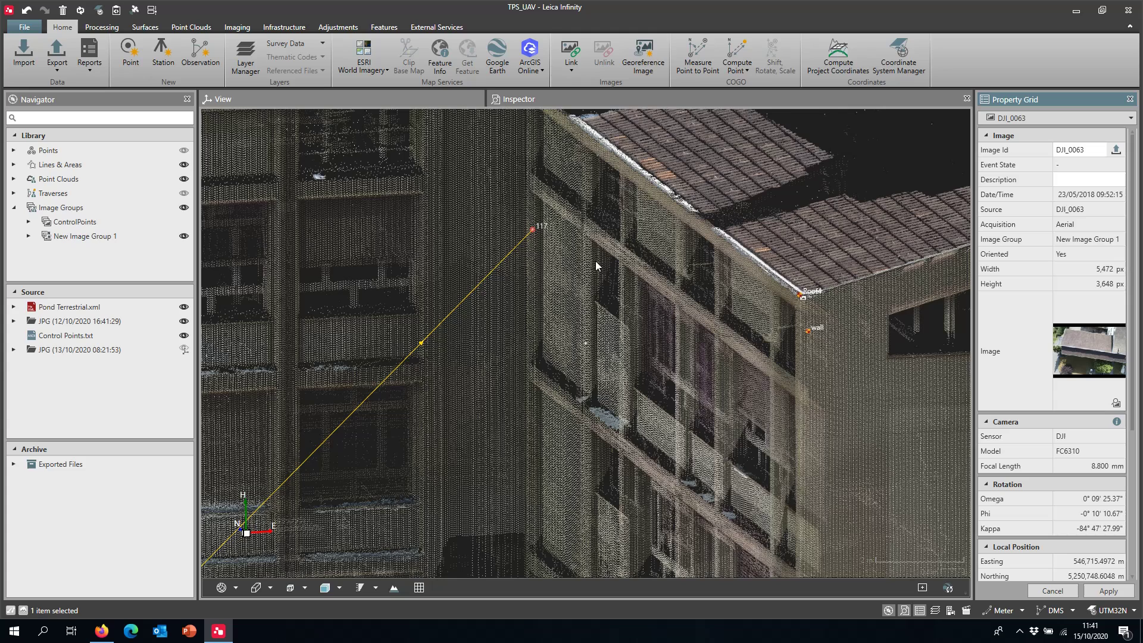
pyautogui.click(90, 208)
pyautogui.click(115, 237)
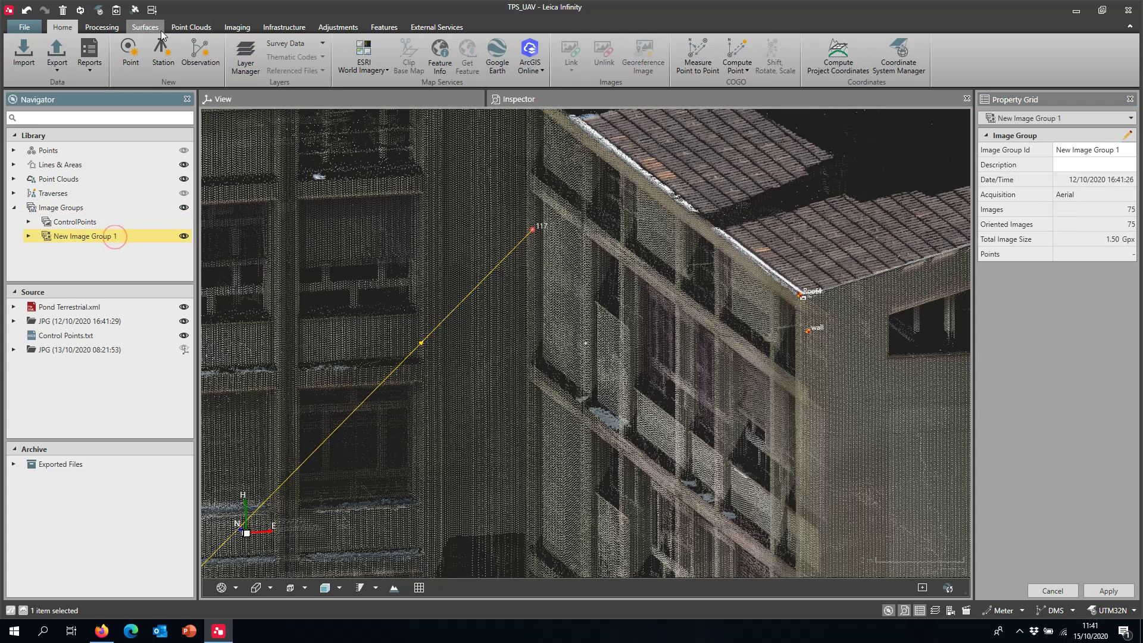
pyautogui.click(237, 28)
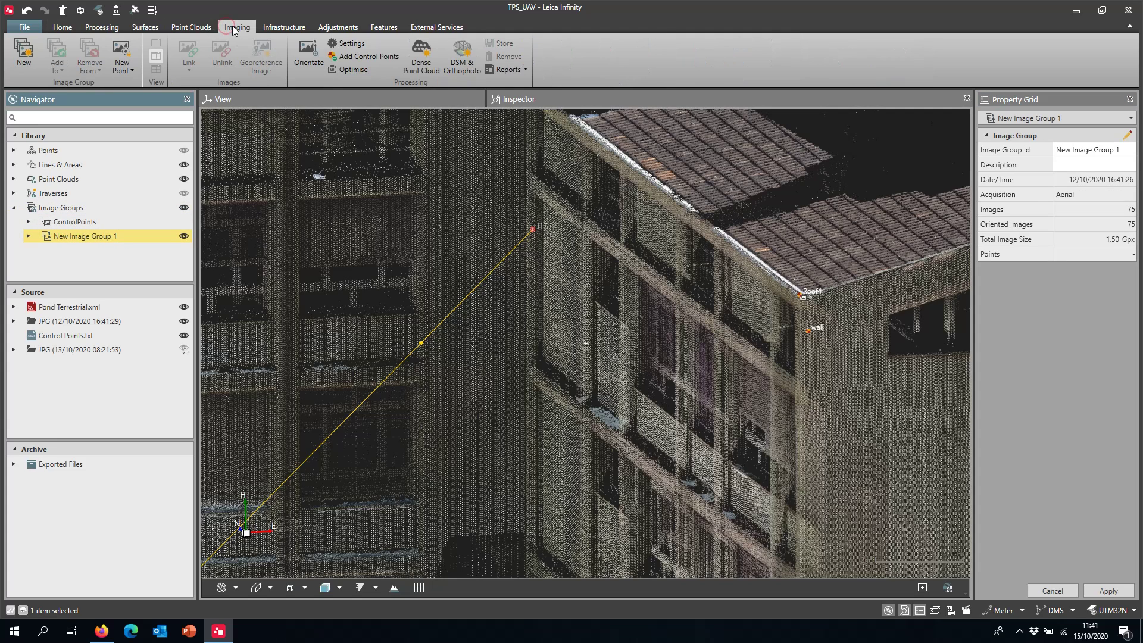
pyautogui.click(341, 44)
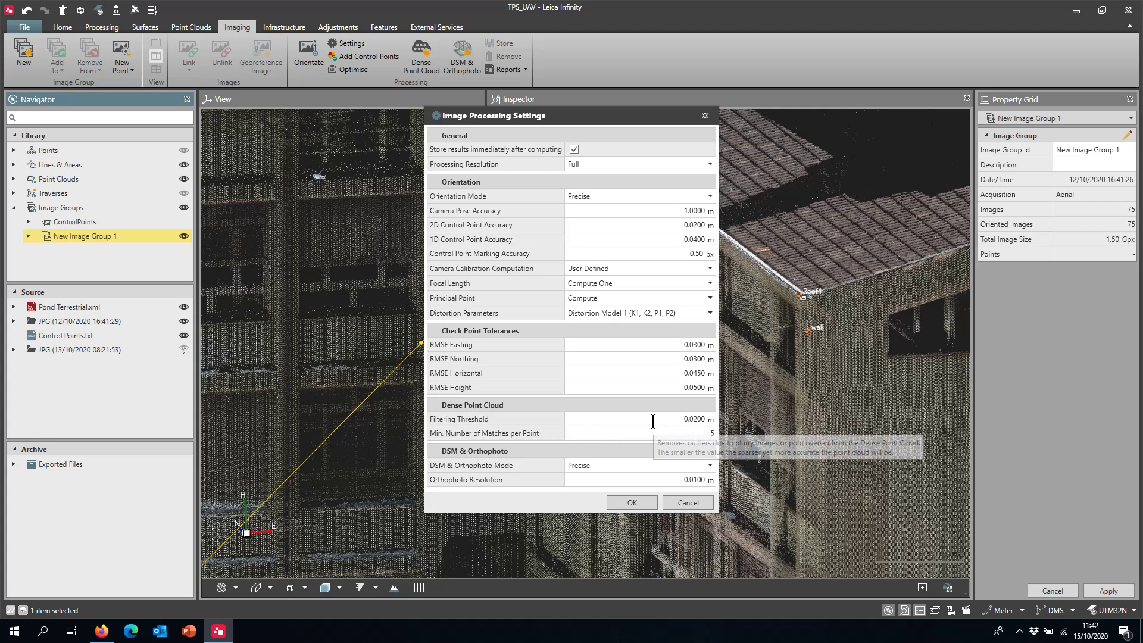
pyautogui.moveTo(653, 422); pyautogui.dragTo(701, 420)
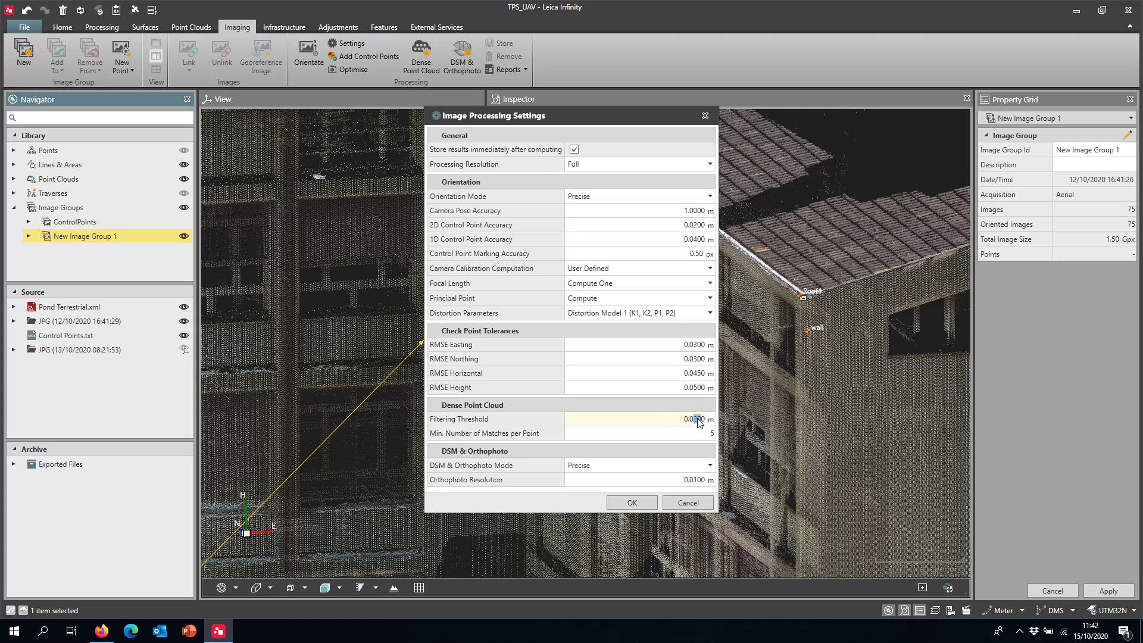
pyautogui.click(666, 420)
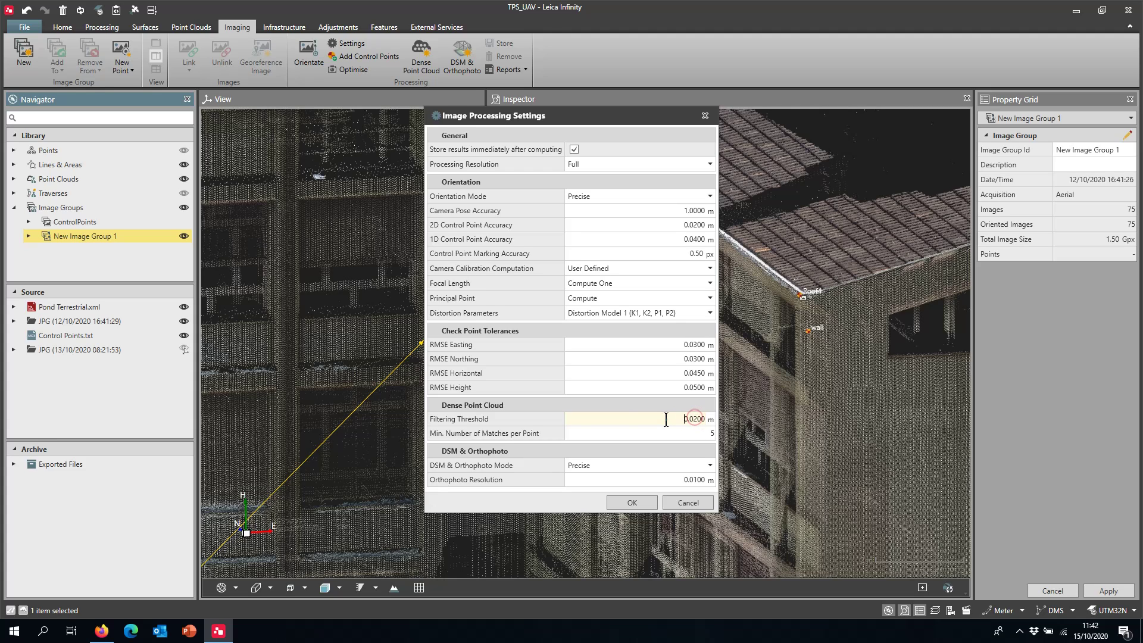
pyautogui.click(516, 424)
pyautogui.click(617, 500)
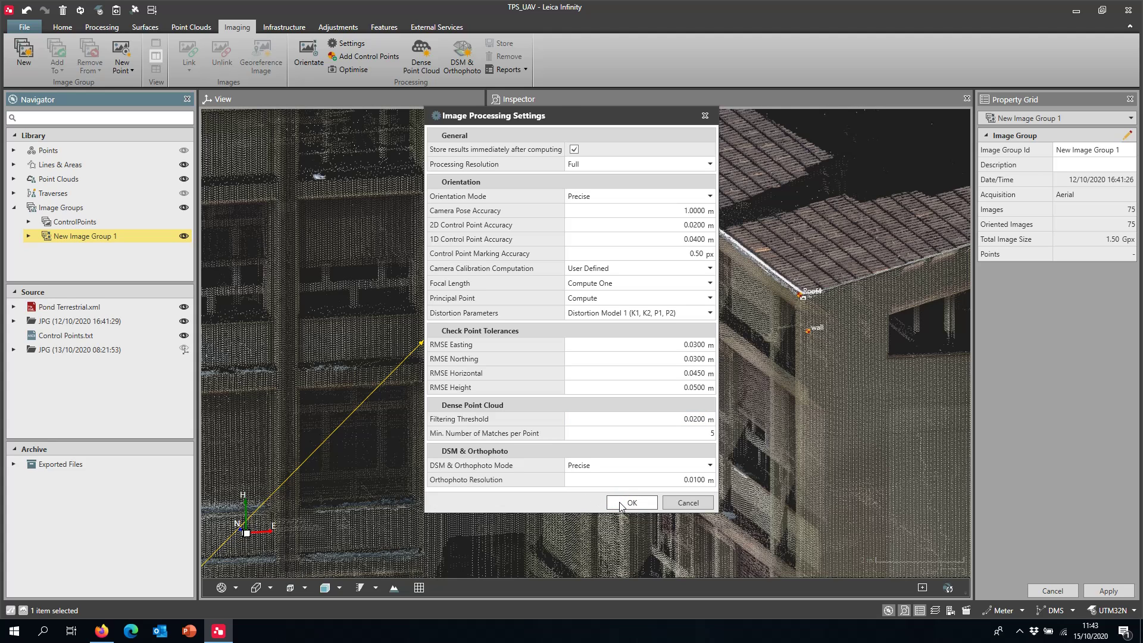
pyautogui.click(632, 503)
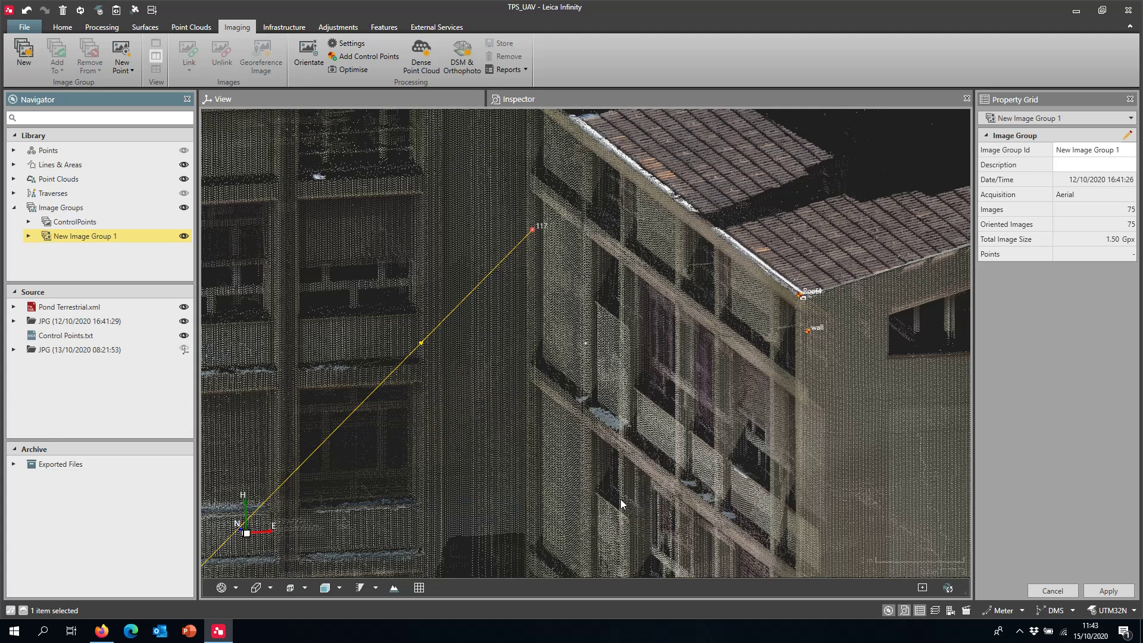
# Step: Launch Add Control Points, review the available points, and advance to the Match Points step
pyautogui.click(385, 62)
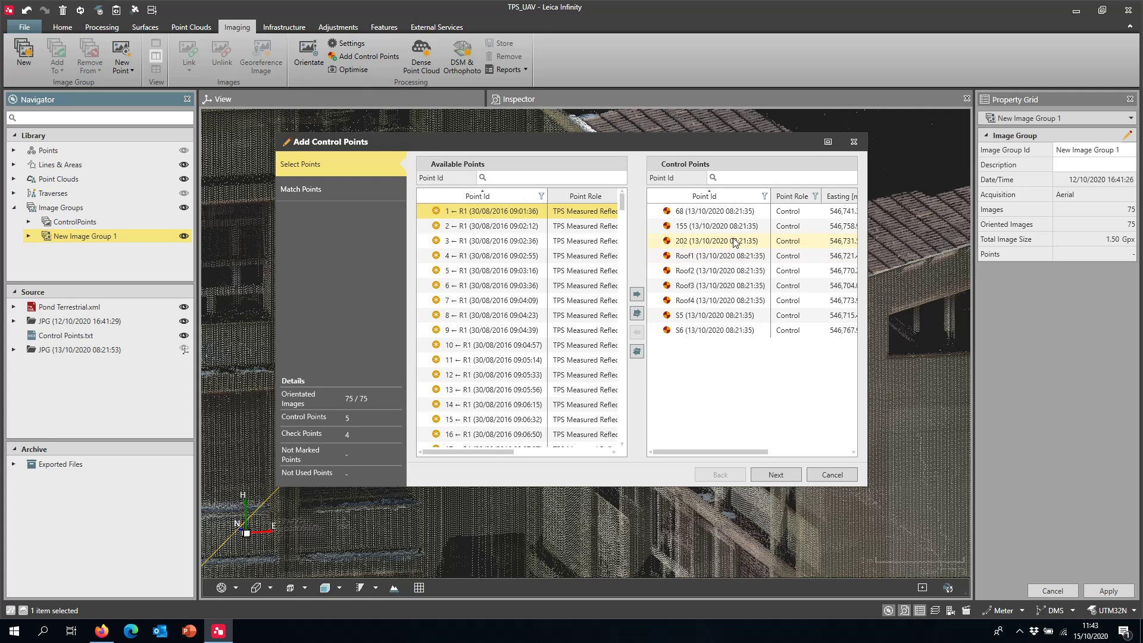
pyautogui.scroll(-9, 536, 226)
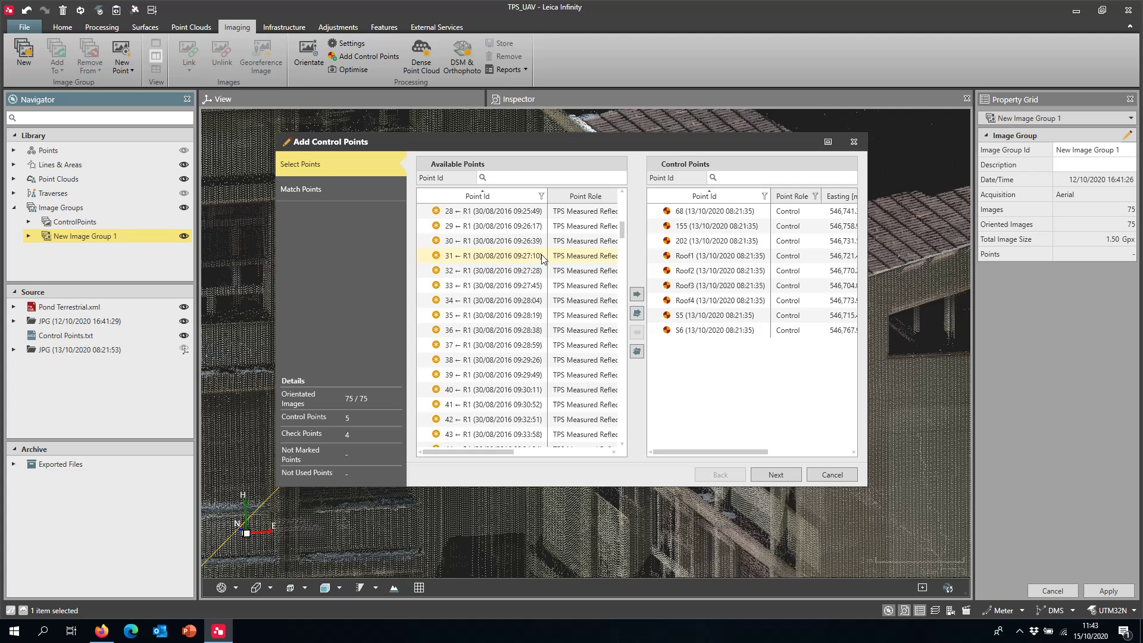
pyautogui.scroll(-4, 566, 250)
pyautogui.scroll(-4, 567, 250)
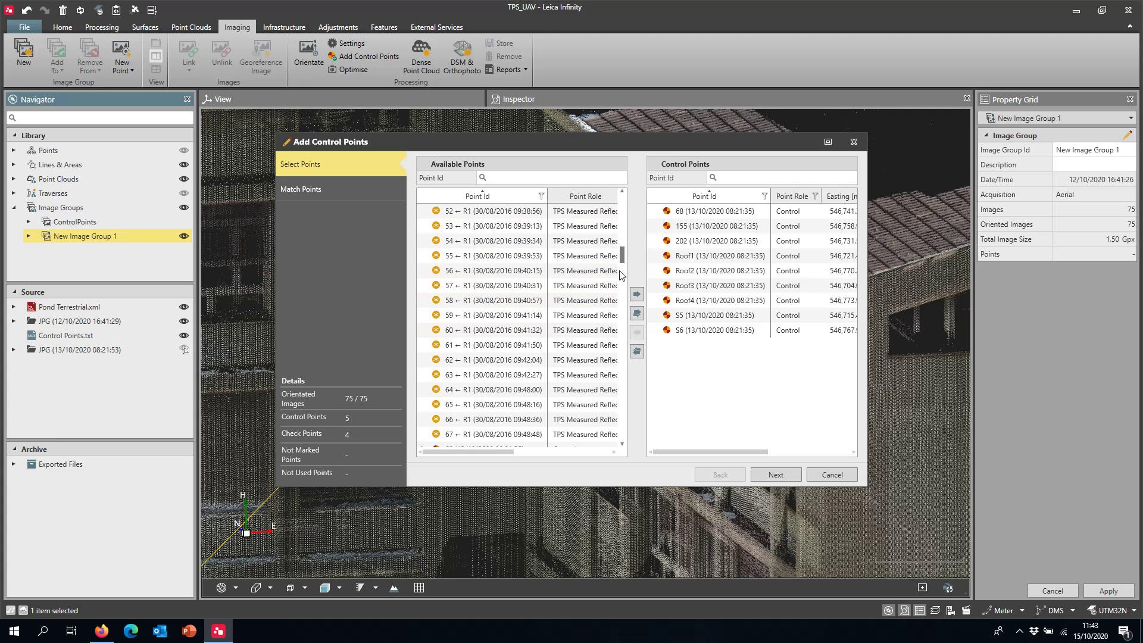
pyautogui.moveTo(622, 255); pyautogui.dragTo(710, 334)
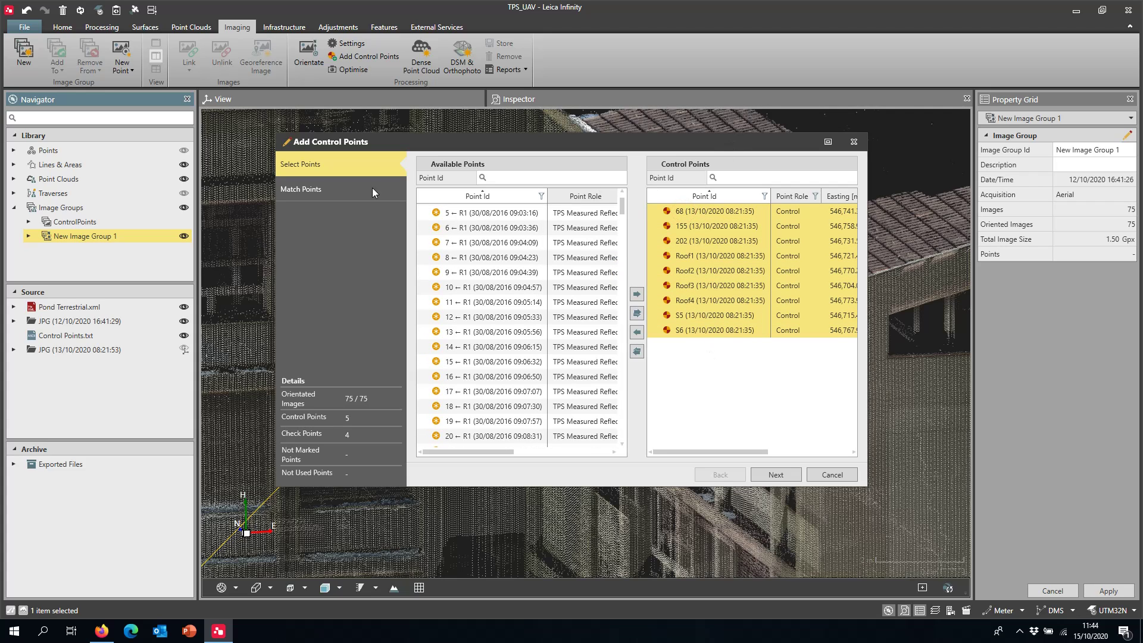
pyautogui.click(776, 475)
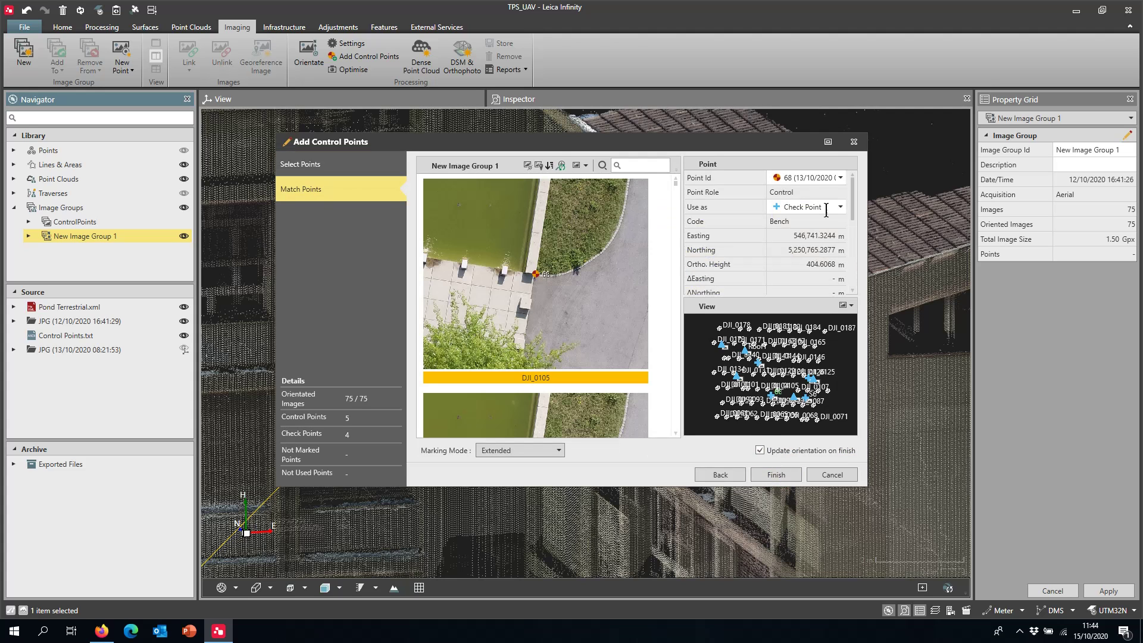
# Step: Maximize the Add Control Points dialog and zoom the View map around point 68
pyautogui.click(828, 141)
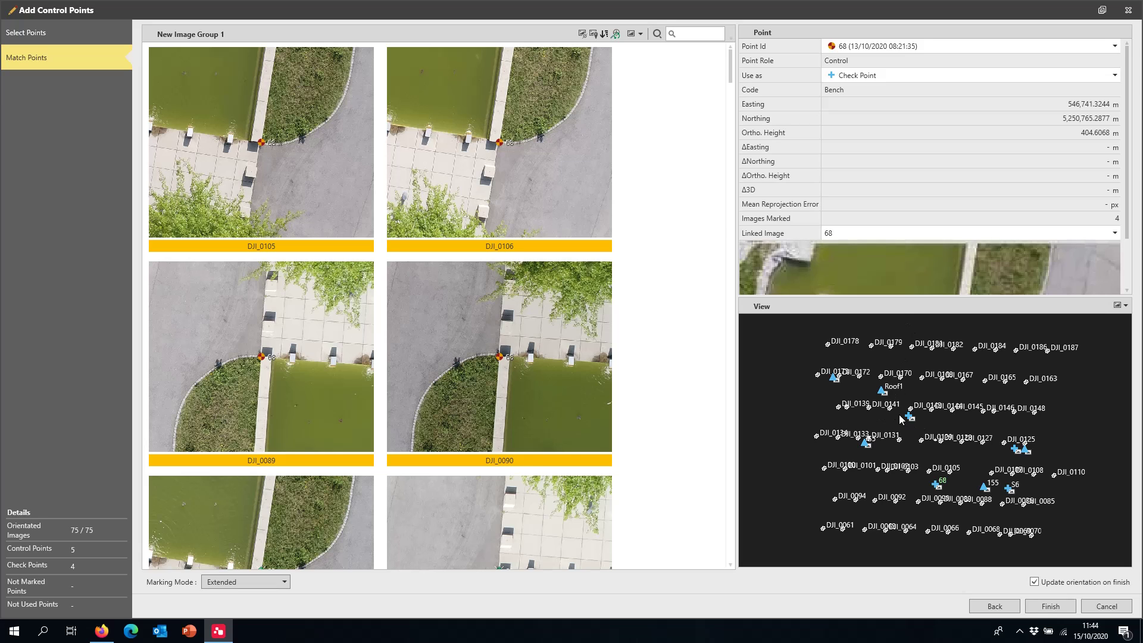
pyautogui.scroll(2, 1021, 451)
pyautogui.scroll(-2, 1016, 458)
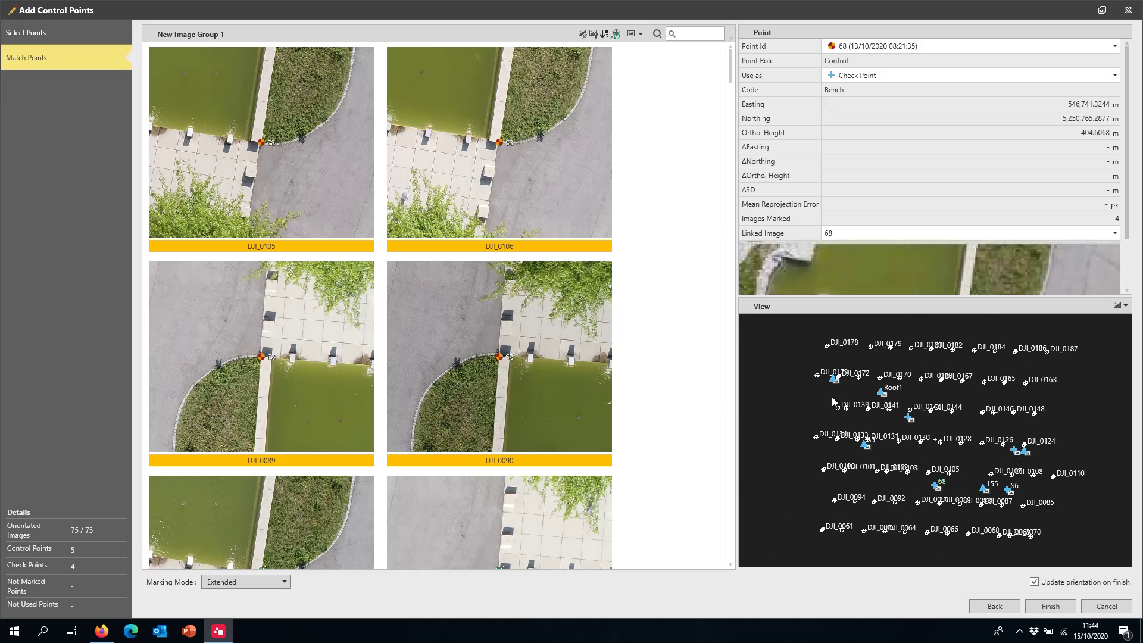
pyautogui.scroll(2, 1016, 460)
pyautogui.scroll(-1, 975, 418)
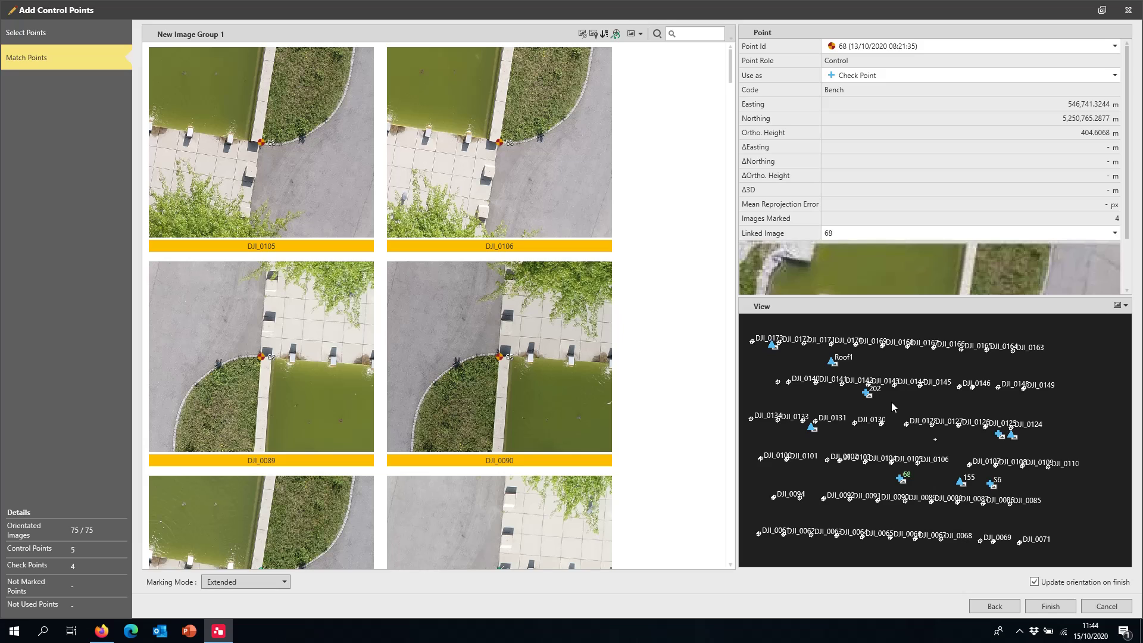
# Step: Enlarge, pan and zoom the linked image preview of point 68
pyautogui.moveTo(916, 292); pyautogui.dragTo(885, 435)
pyautogui.scroll(-7, 907, 286)
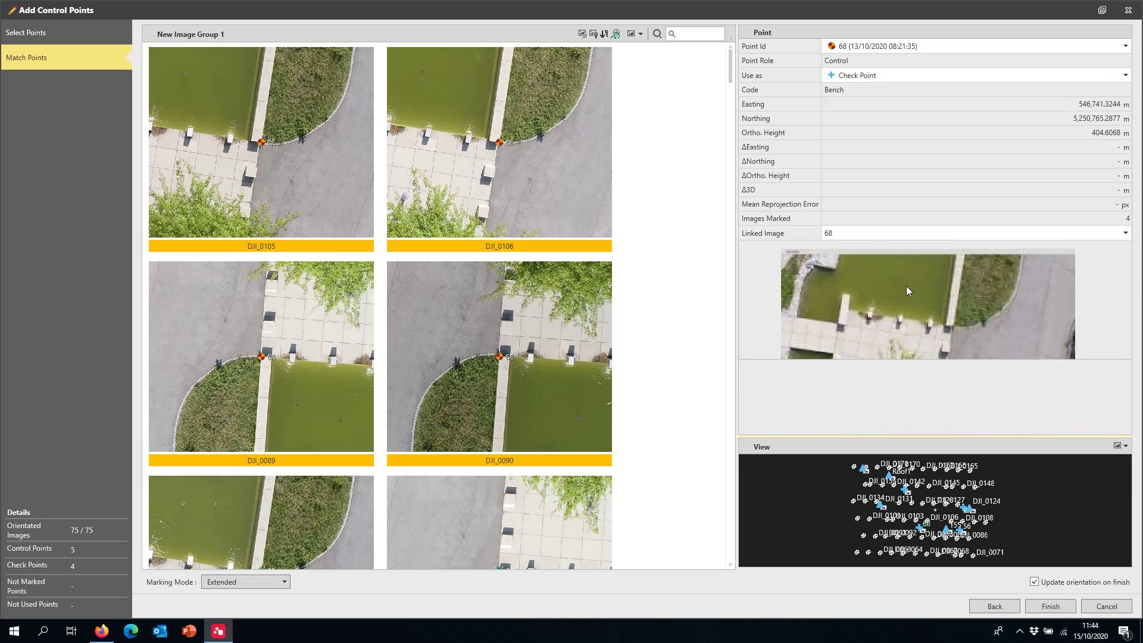
pyautogui.moveTo(911, 292); pyautogui.dragTo(898, 327)
pyautogui.scroll(2, 910, 284)
pyautogui.scroll(1, 906, 310)
pyautogui.scroll(-1, 906, 311)
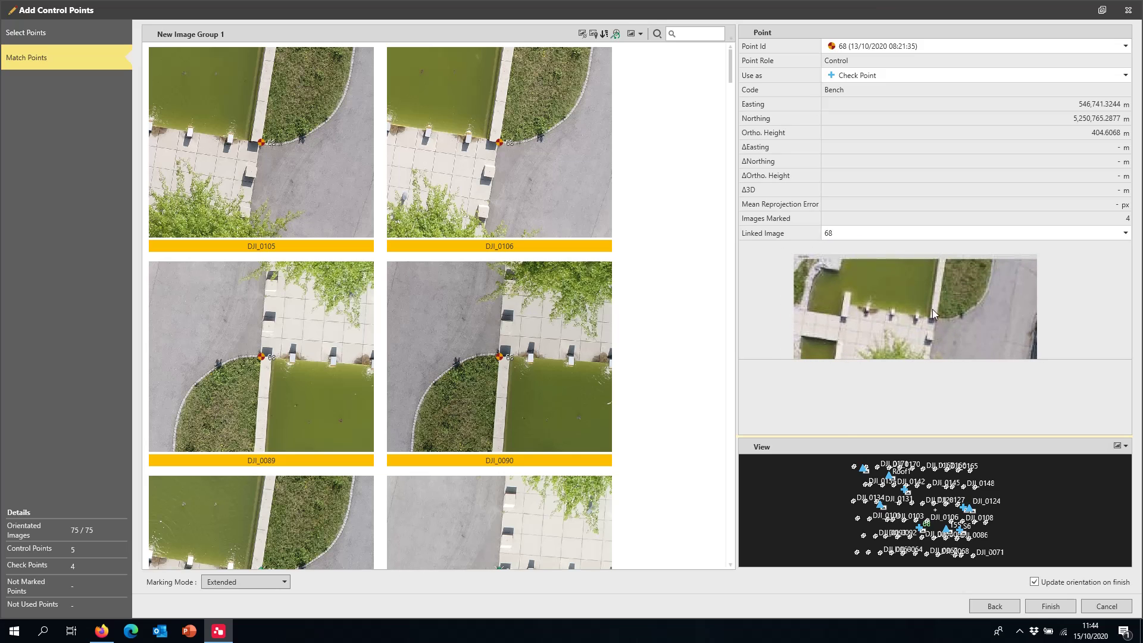
pyautogui.scroll(1, 932, 309)
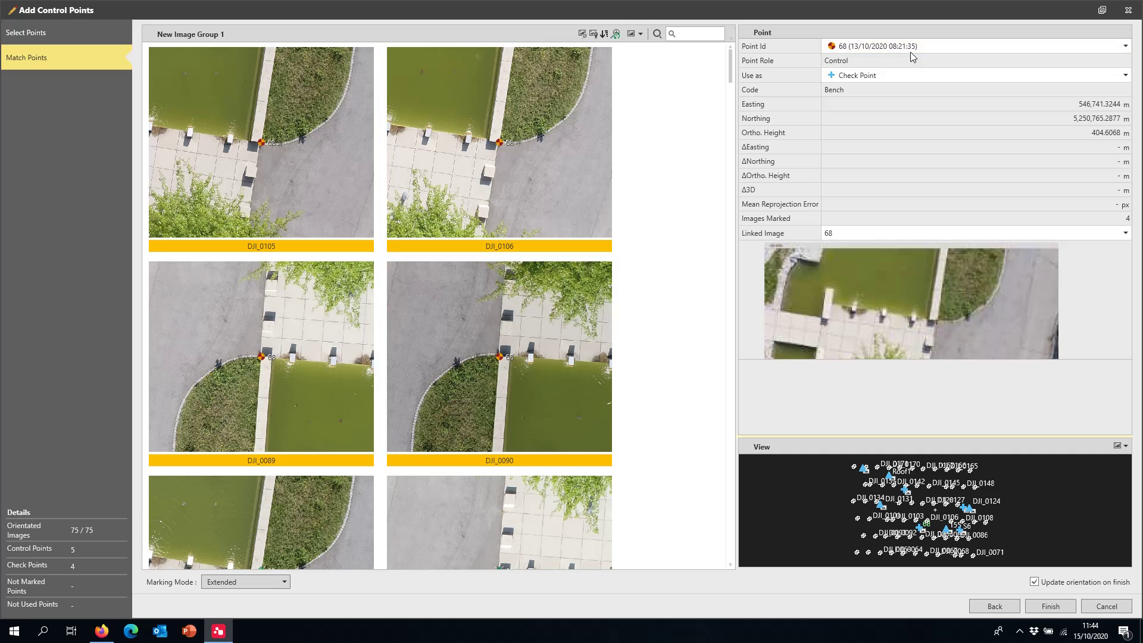
# Step: Zoom the image tiles around point 68 and list all images in the group
pyautogui.scroll(5, 514, 149)
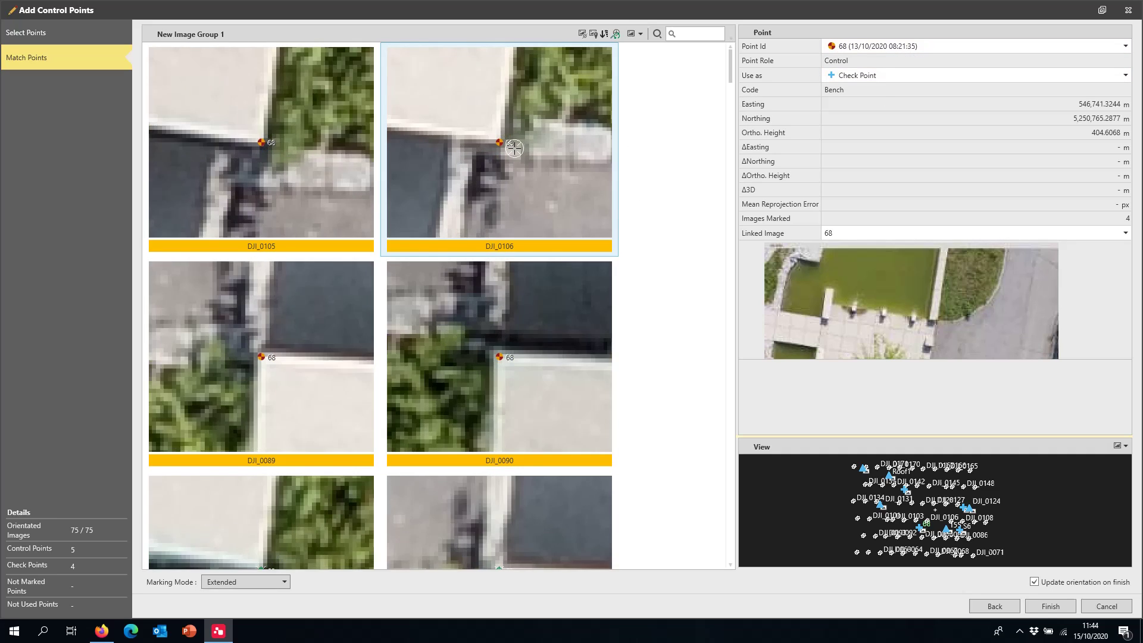
pyautogui.scroll(-5, 514, 149)
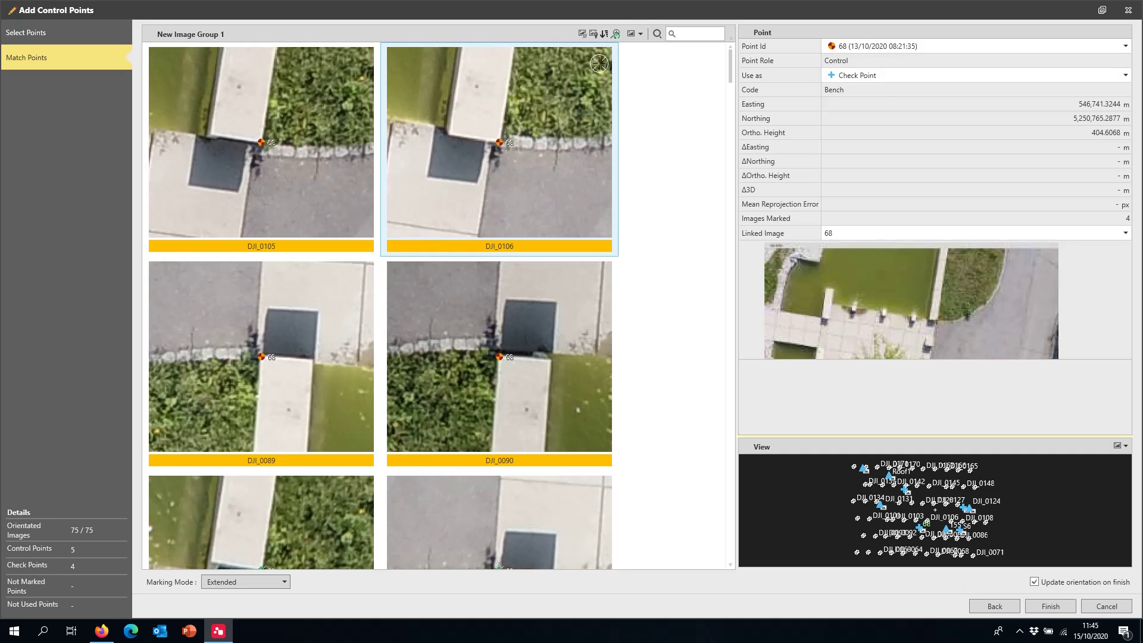
pyautogui.click(582, 35)
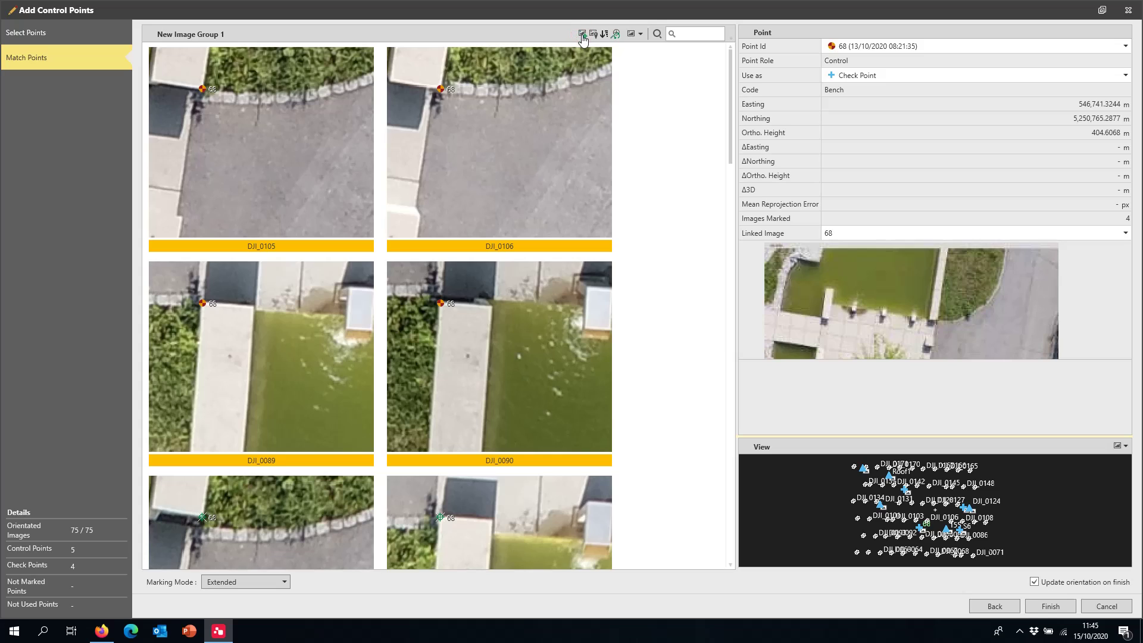
pyautogui.click(582, 33)
pyautogui.click(583, 34)
# Step: Cancel the control-point dialog and inspect the earlier Optimise Orientation result in Imaging Results
pyautogui.click(1093, 607)
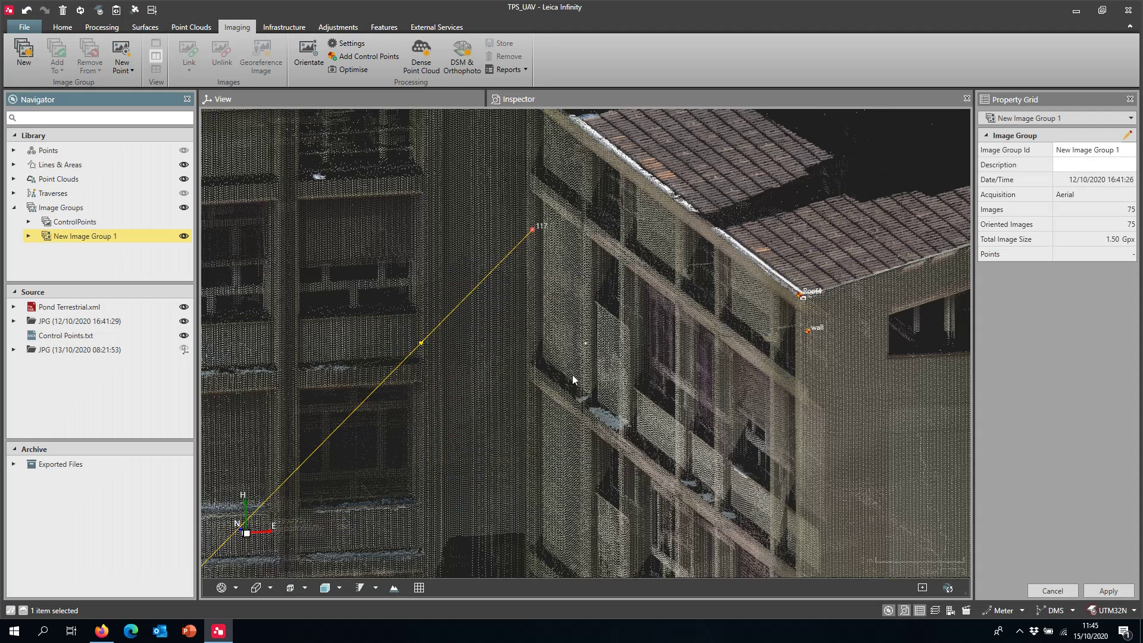
pyautogui.click(554, 102)
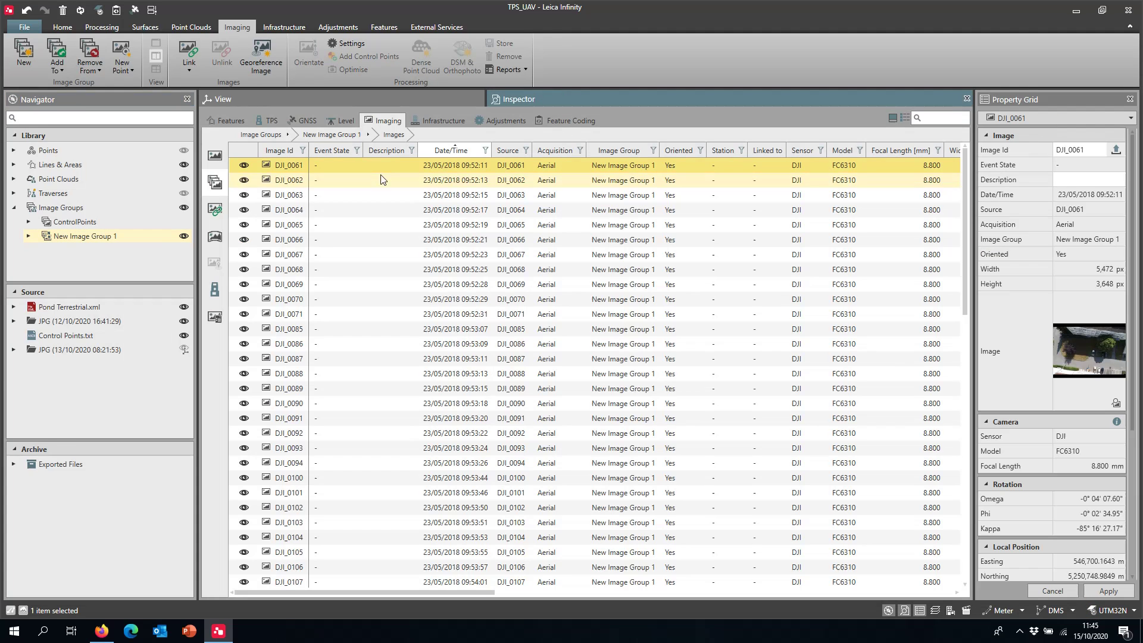
pyautogui.click(215, 317)
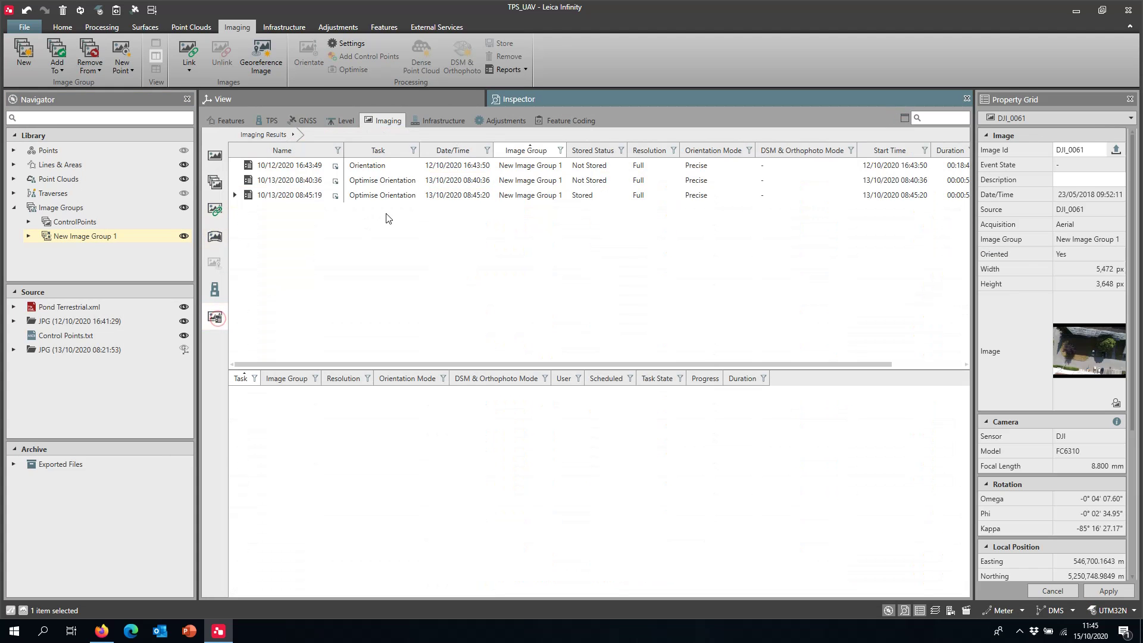
pyautogui.click(367, 178)
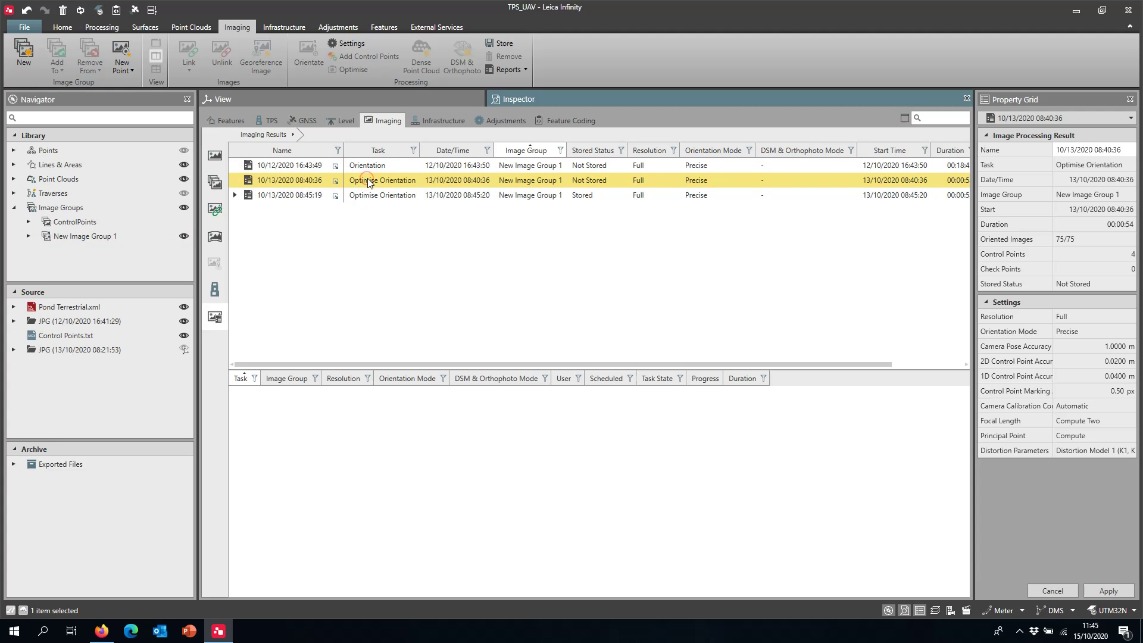
# Step: Generate the Orientation Report for the latest result and maximize the report window
pyautogui.rightClick(368, 199)
pyautogui.moveTo(398, 237)
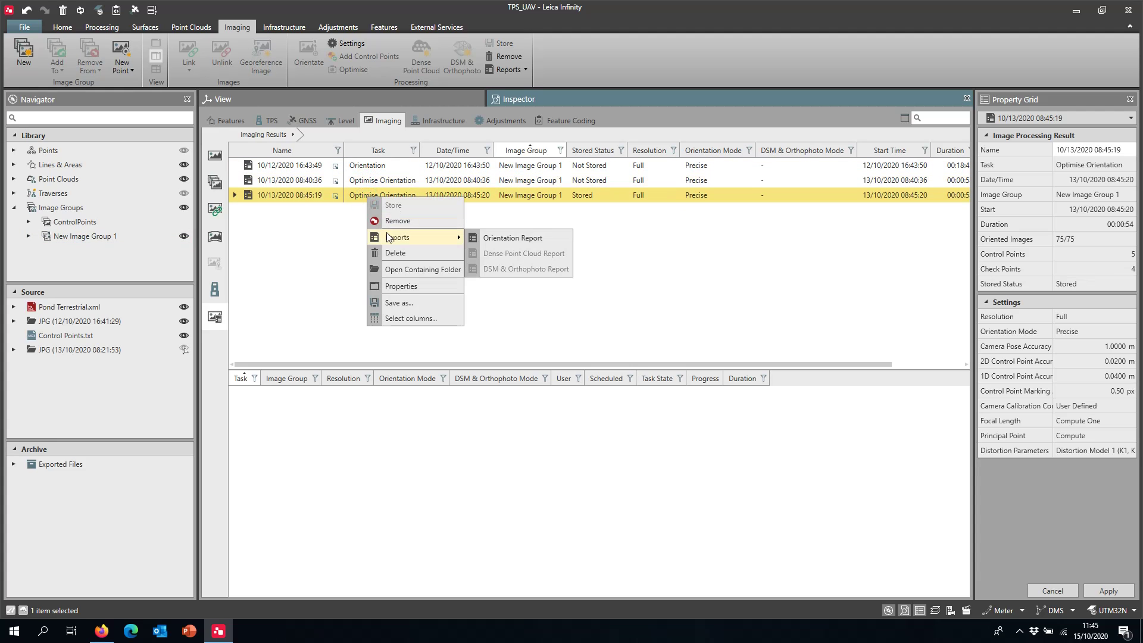
pyautogui.click(505, 240)
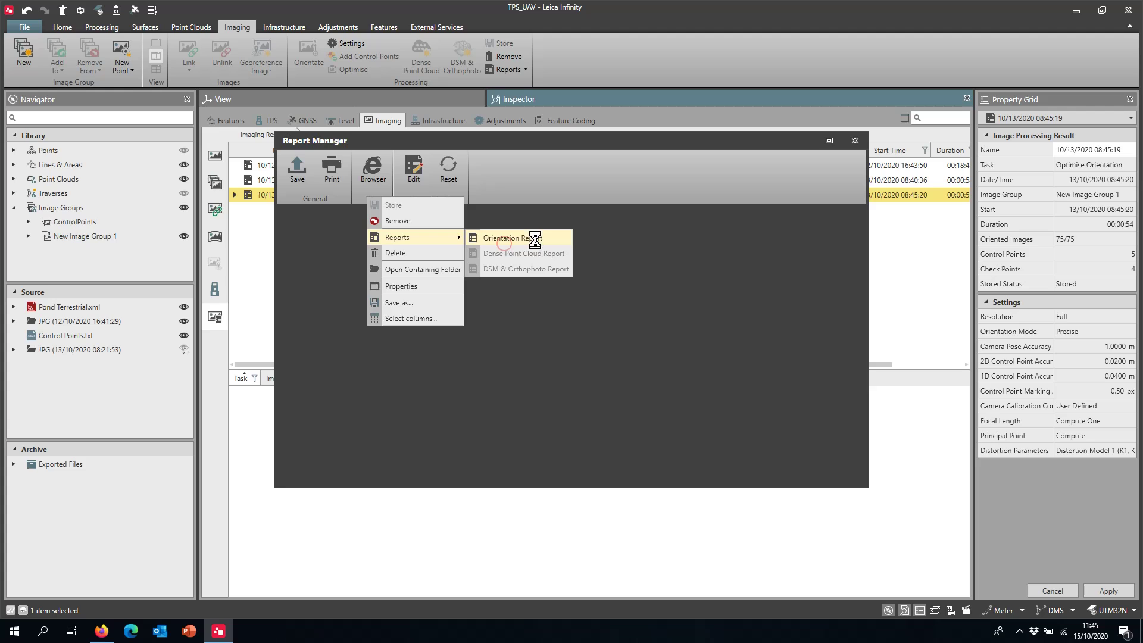
pyautogui.click(833, 143)
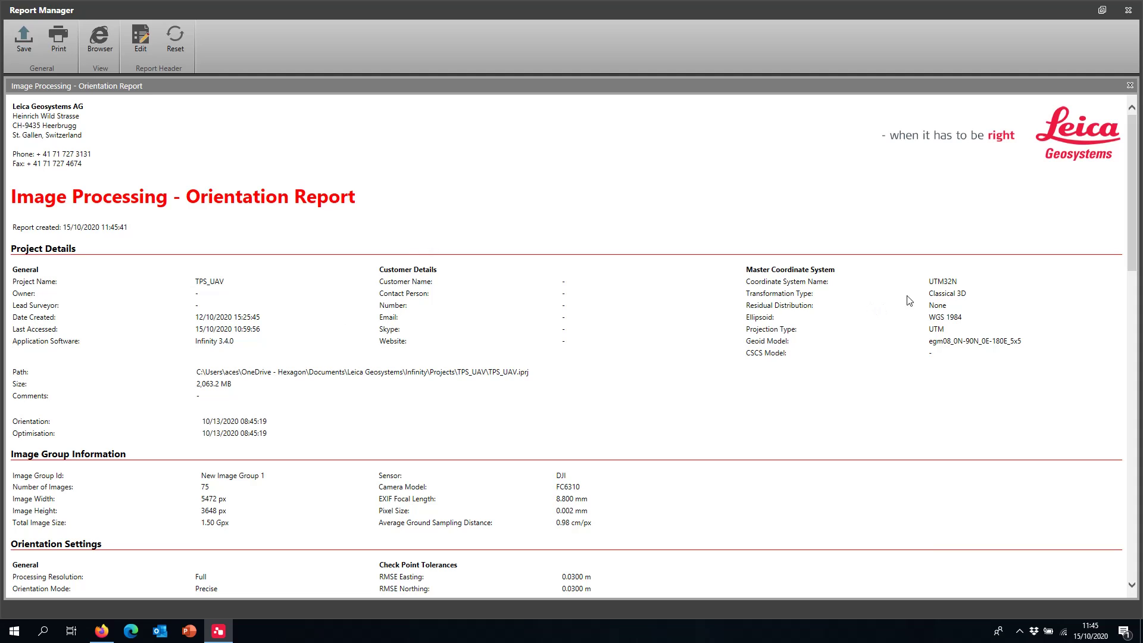
# Step: Review the master coordinate system details and the control points' mean 3D error
pyautogui.moveTo(929, 281); pyautogui.dragTo(927, 348)
pyautogui.click(926, 347)
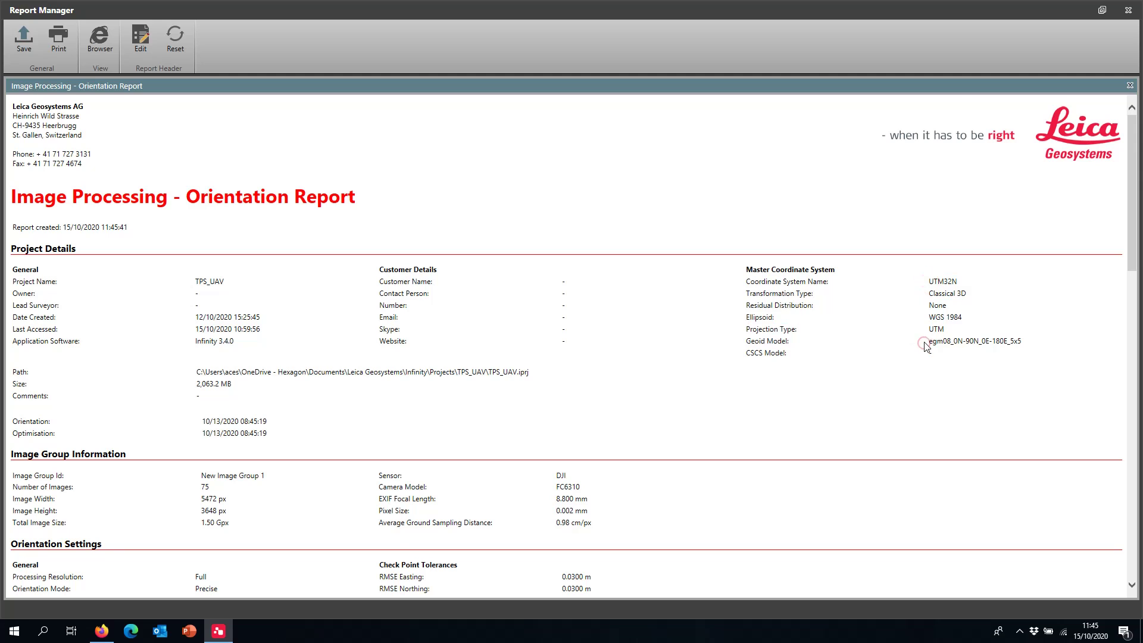
pyautogui.scroll(-3, 924, 342)
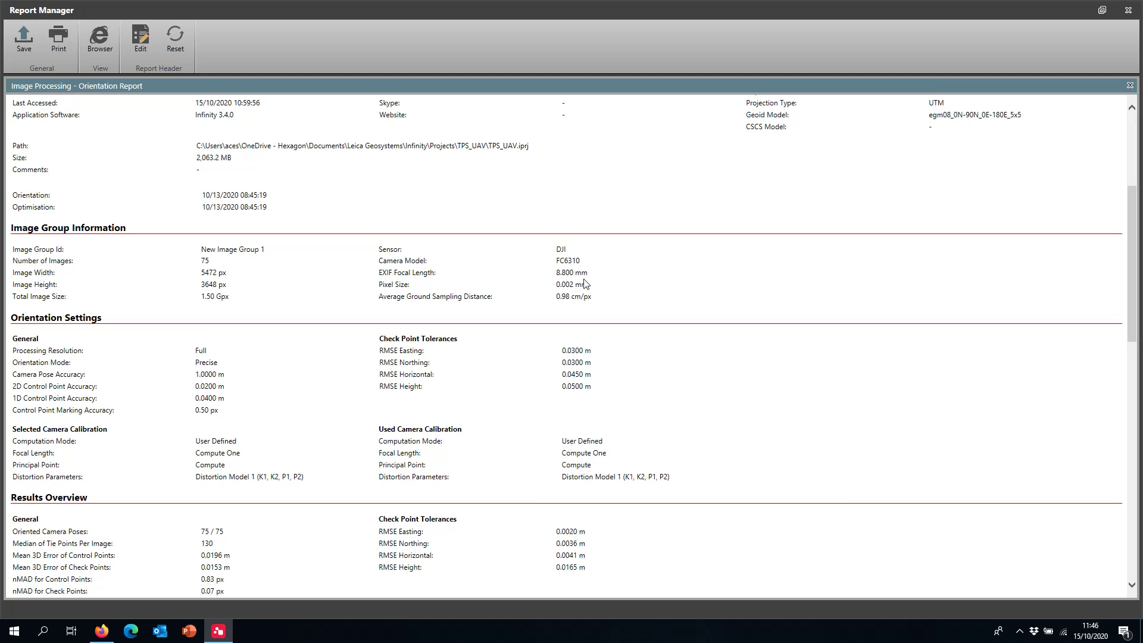
pyautogui.scroll(-3, 586, 283)
pyautogui.scroll(-3, 585, 283)
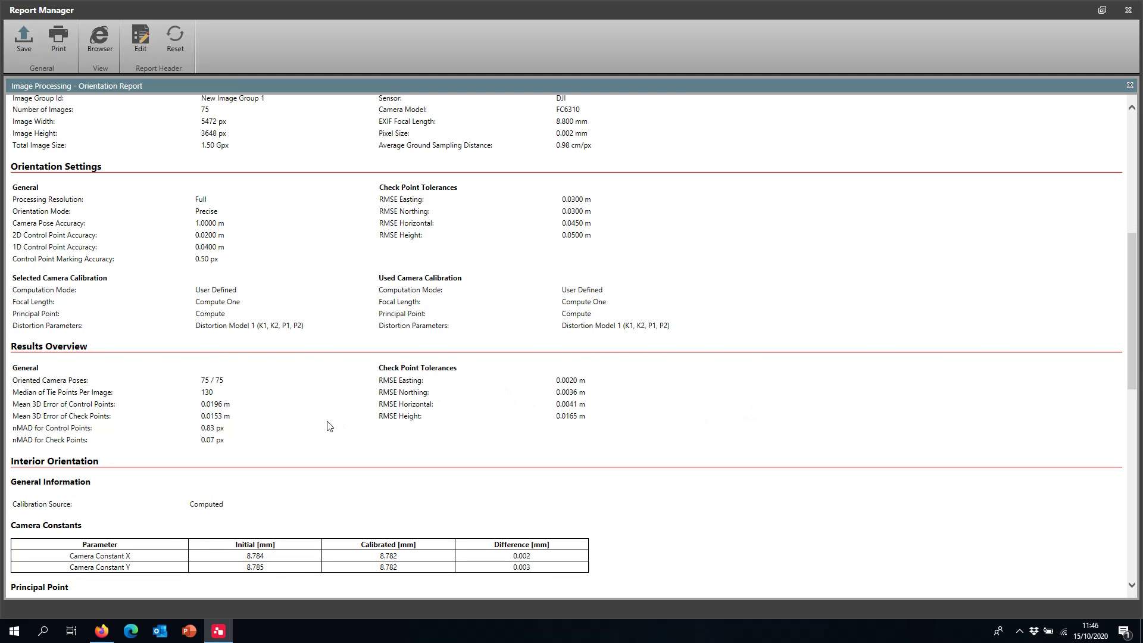
pyautogui.tripleClick(201, 407)
pyautogui.scroll(-3, 565, 415)
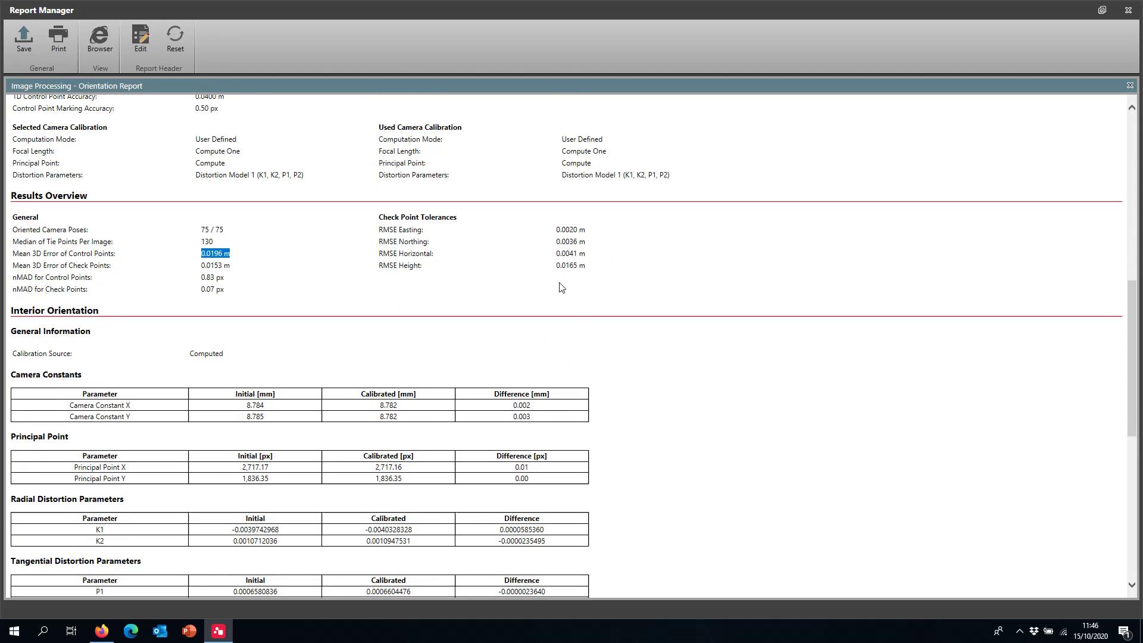
pyautogui.scroll(-2, 564, 250)
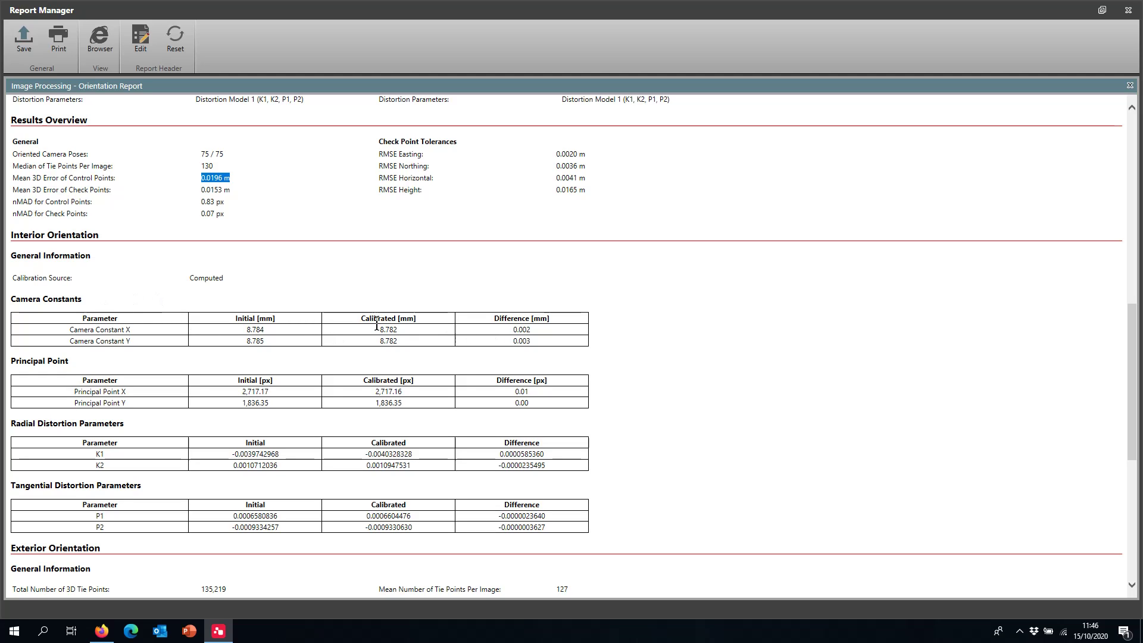
# Step: Compare the initial and calibrated Camera Constant X values in the report
pyautogui.doubleClick(261, 329)
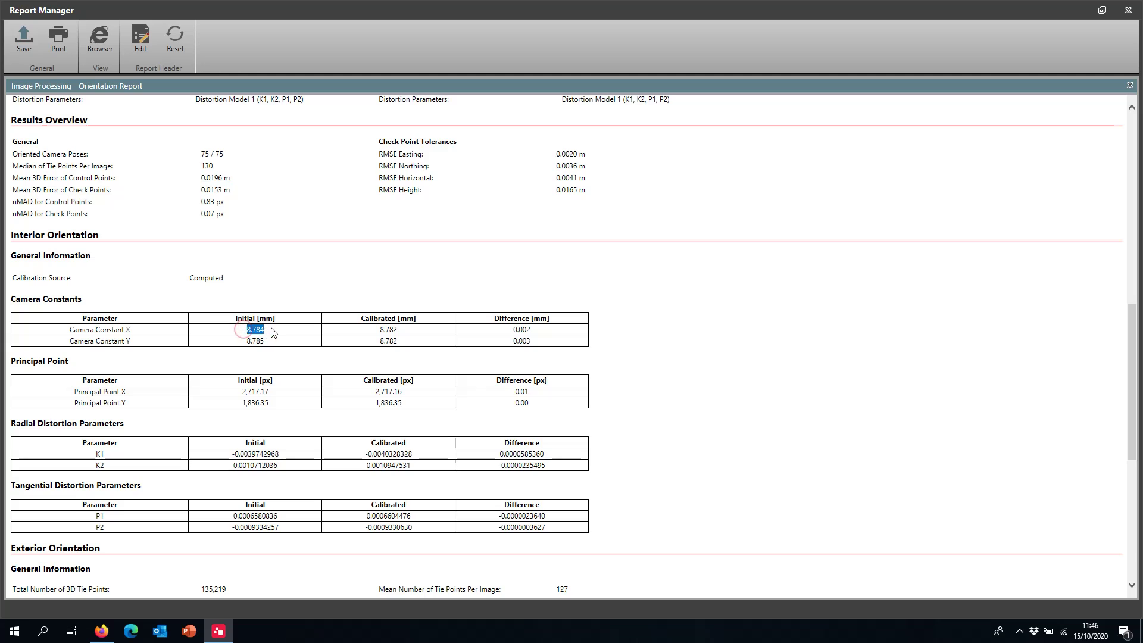
pyautogui.doubleClick(386, 331)
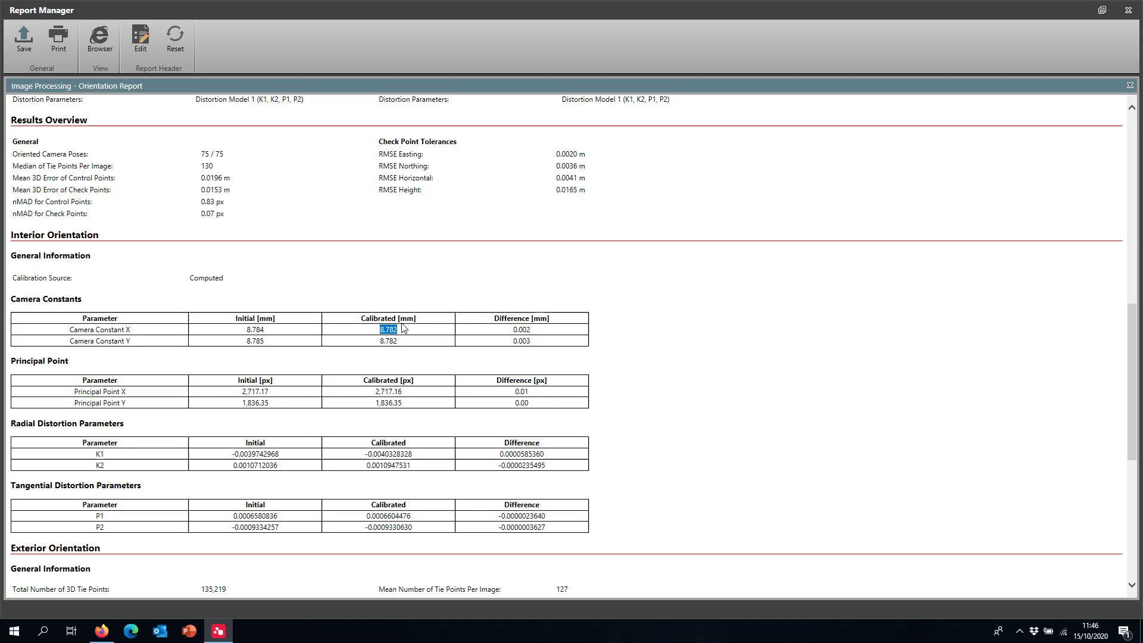
pyautogui.scroll(-3, 404, 328)
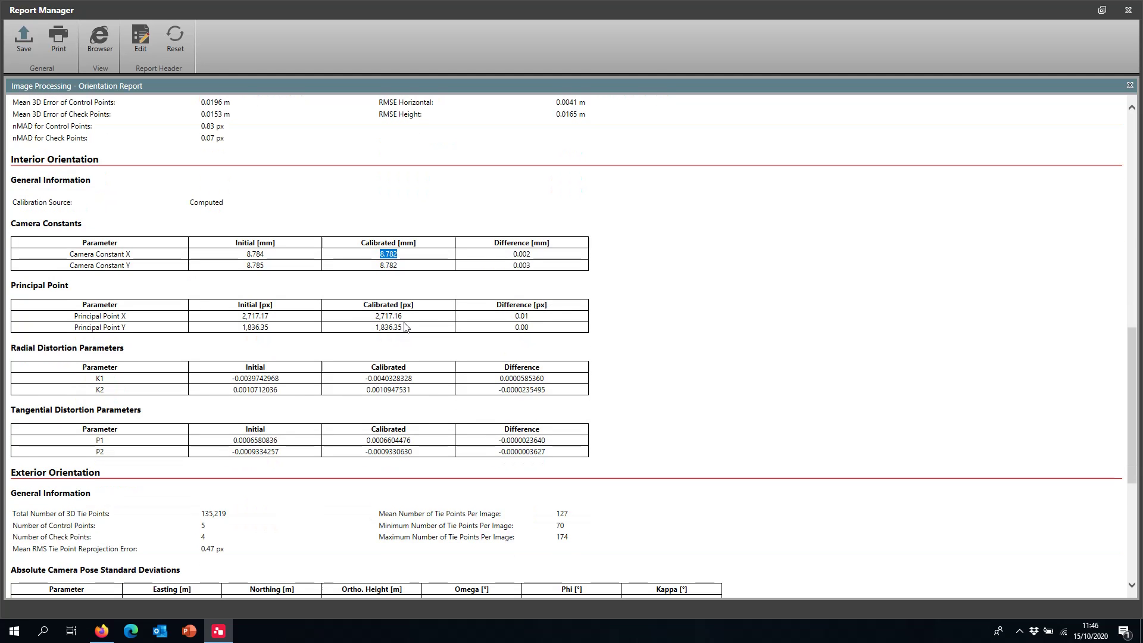
pyautogui.scroll(-3, 400, 324)
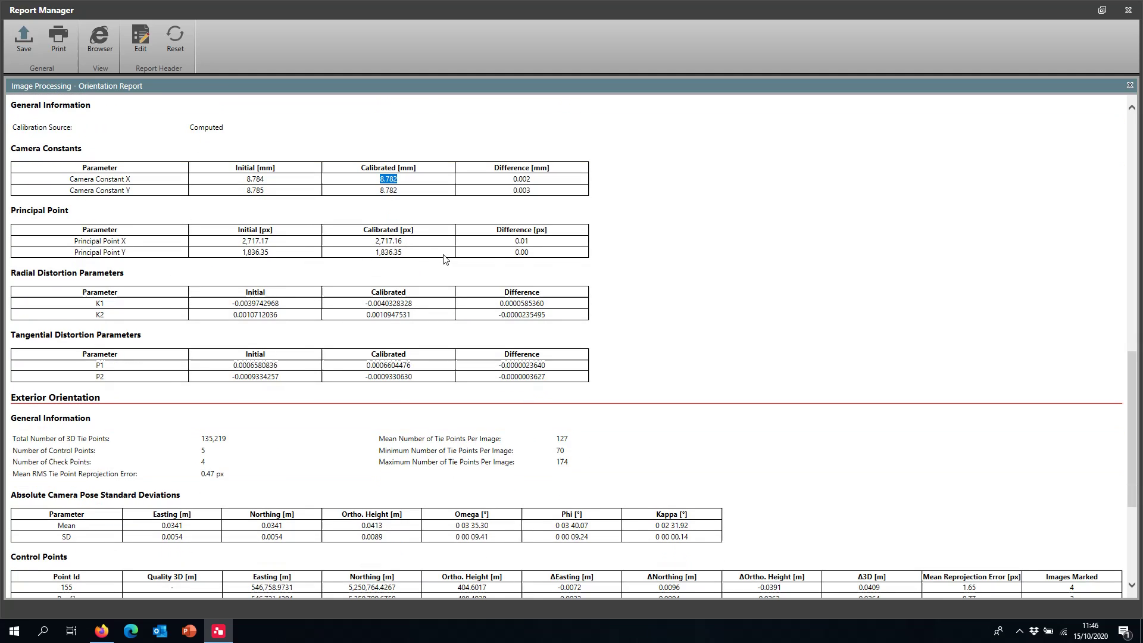
pyautogui.scroll(-3, 445, 261)
pyautogui.scroll(-6, 446, 260)
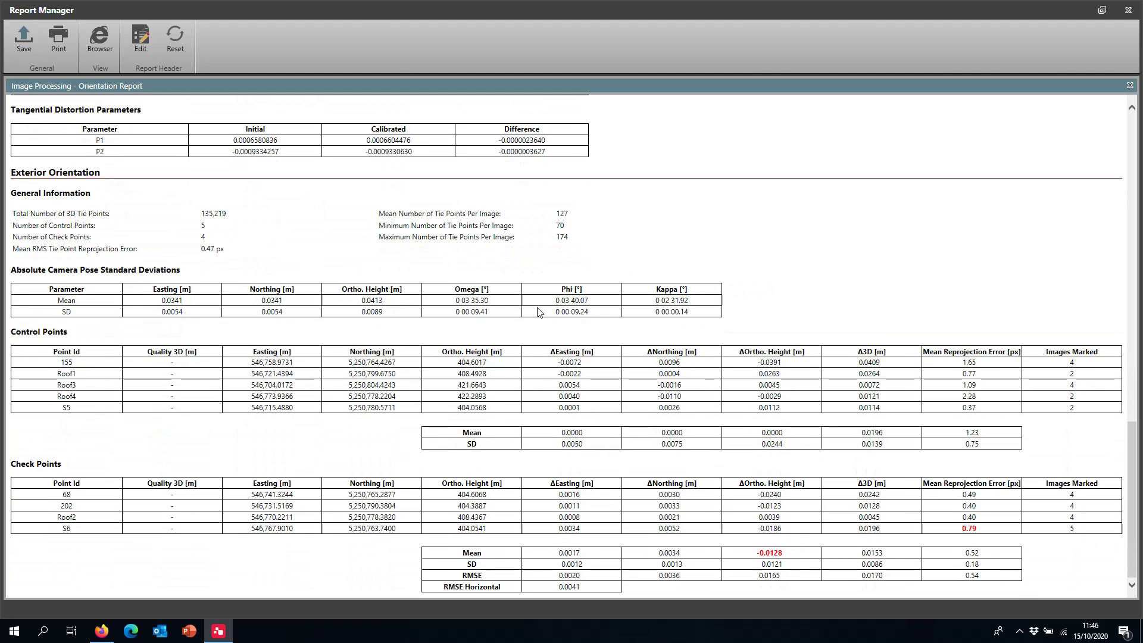
pyautogui.keyDown('ctrl'); pyautogui.scroll(1, 559, 398); pyautogui.keyUp('ctrl')
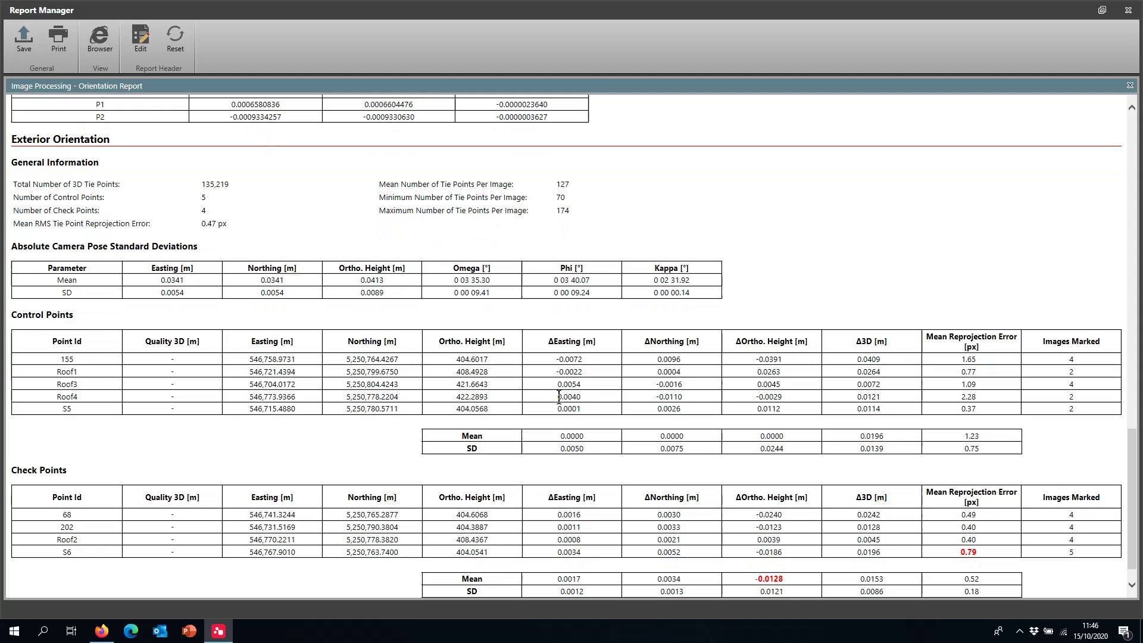
pyautogui.keyDown('ctrl'); pyautogui.scroll(1, 559, 397); pyautogui.keyUp('ctrl')
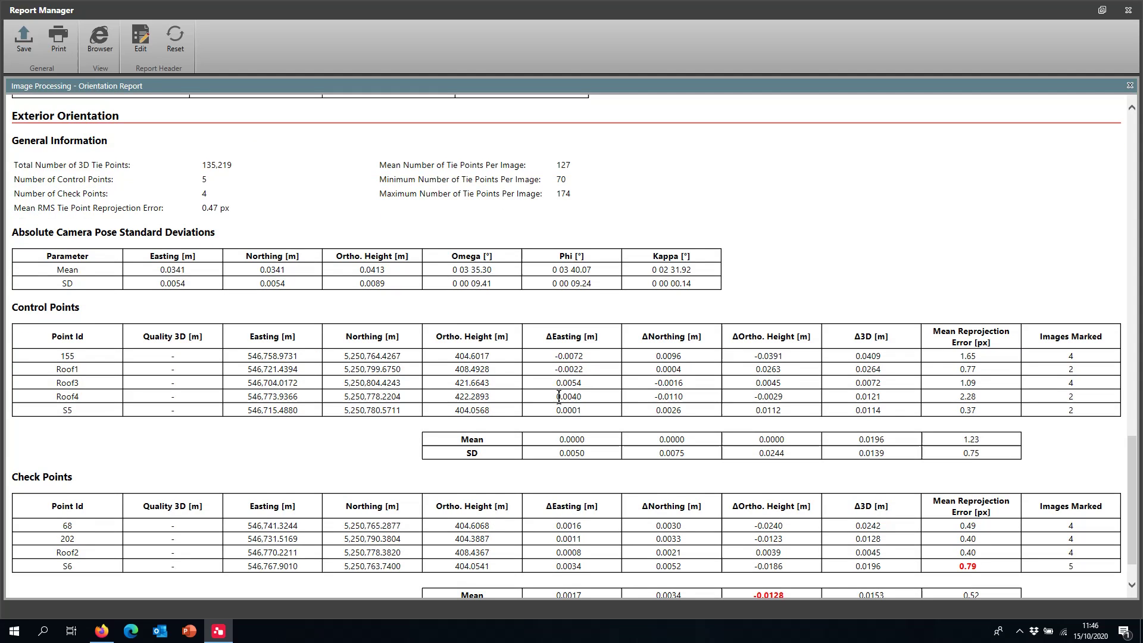
pyautogui.scroll(-1, 559, 396)
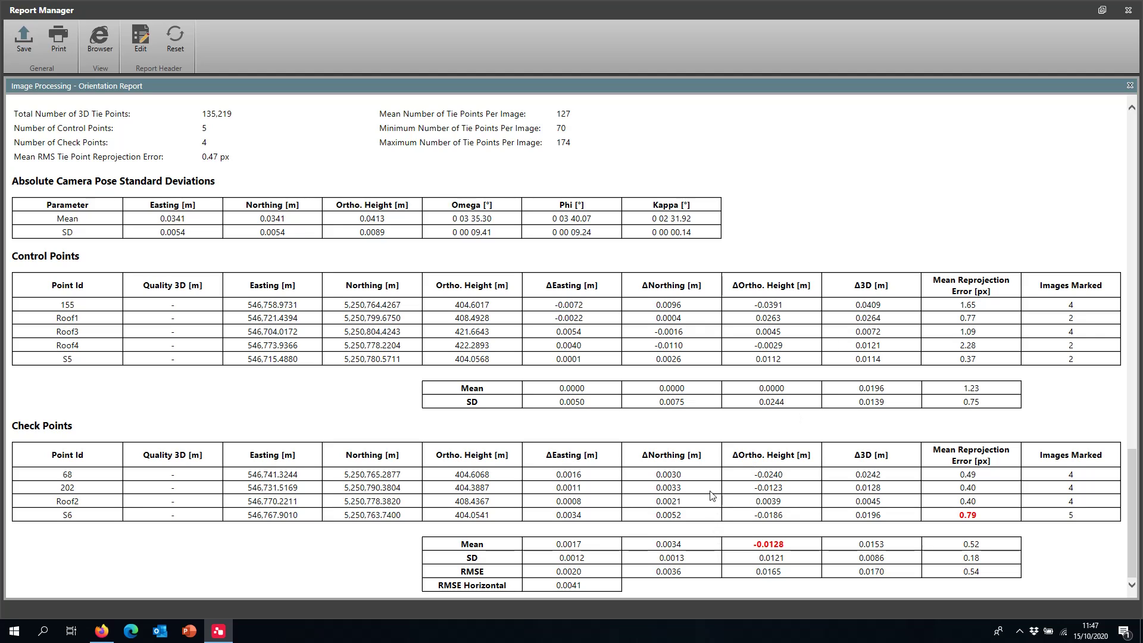
pyautogui.keyDown('ctrl'); pyautogui.scroll(2, 705, 494); pyautogui.keyUp('ctrl')
# Step: Check the check point rows and their red mean height difference
pyautogui.moveTo(753, 502); pyautogui.dragTo(737, 435)
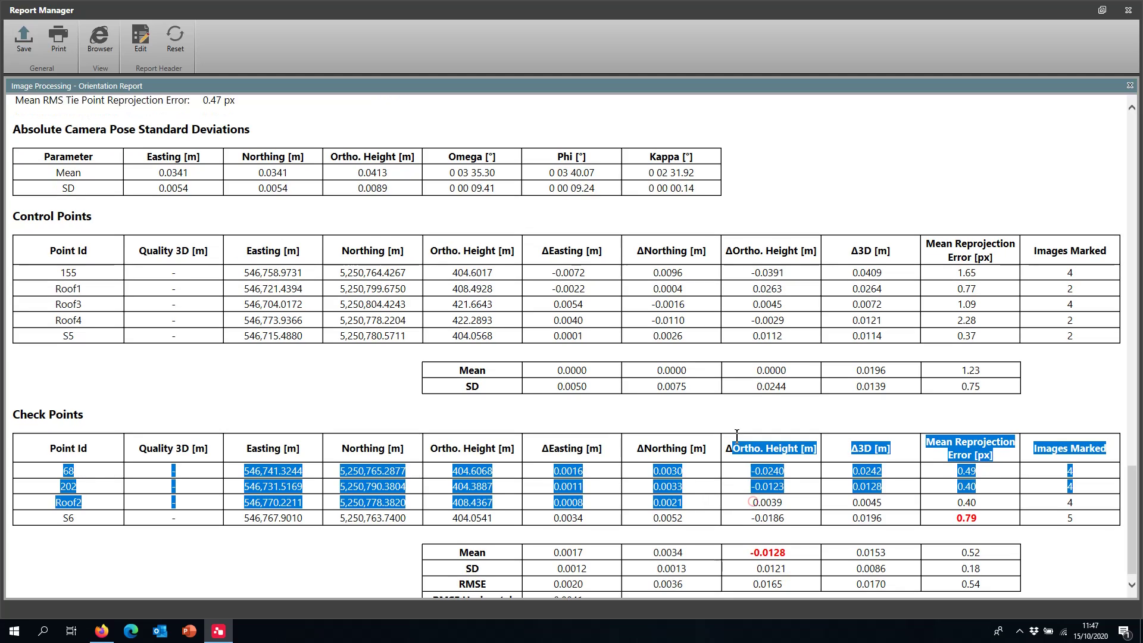
pyautogui.click(754, 502)
pyautogui.scroll(-1, 779, 511)
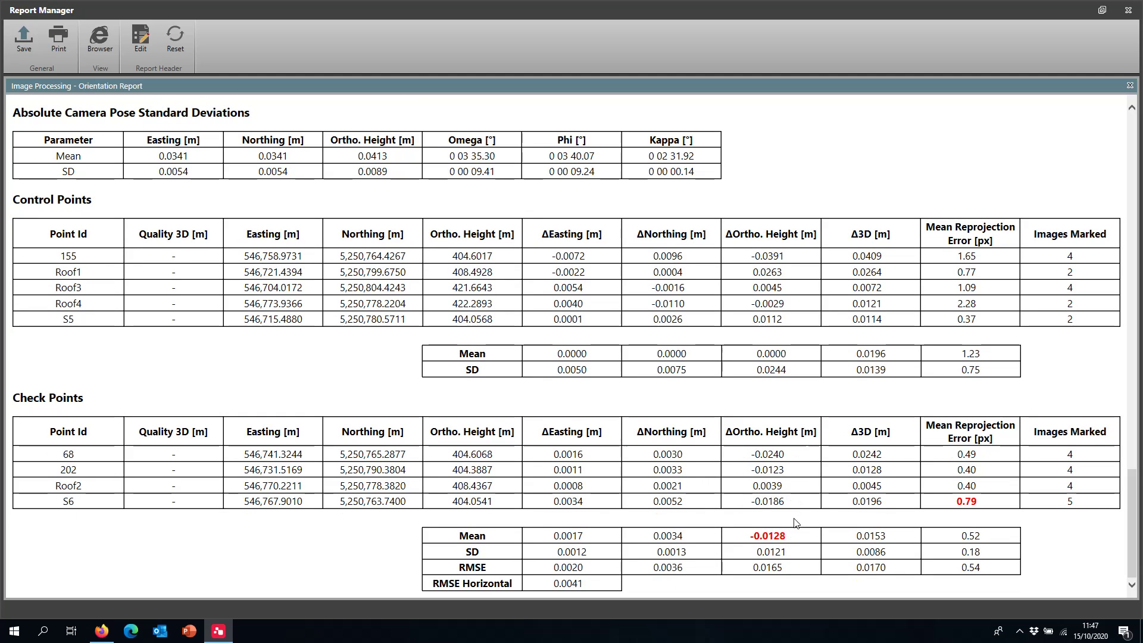
pyautogui.moveTo(775, 536); pyautogui.dragTo(785, 536)
# Step: Save the orientation report as a PDF in the Reports folder and close it
pyautogui.click(24, 36)
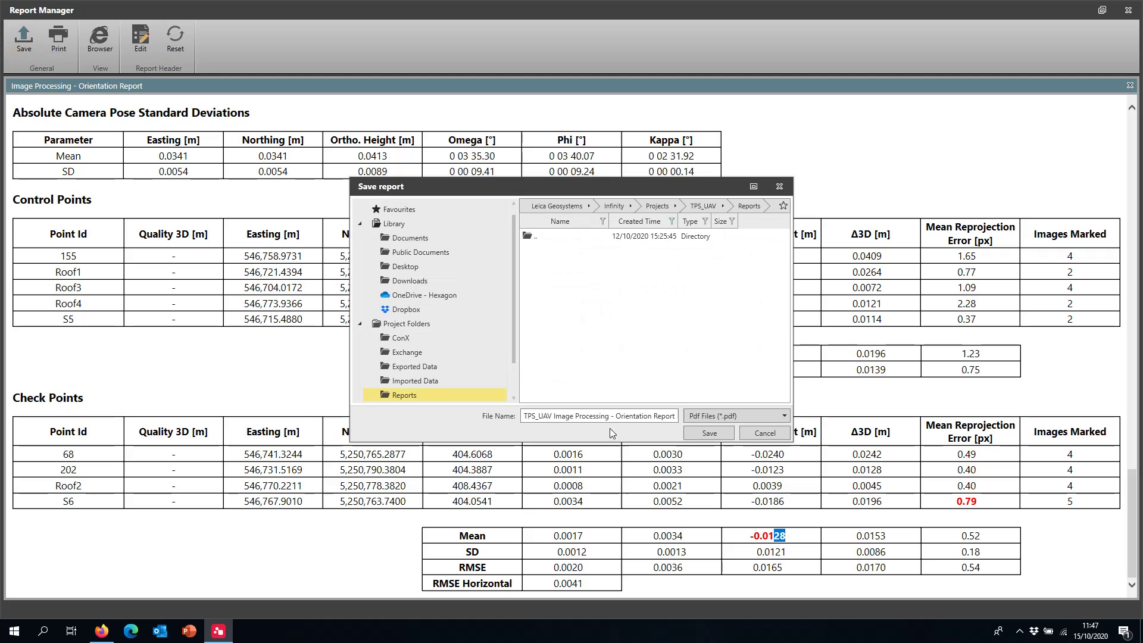
pyautogui.click(716, 432)
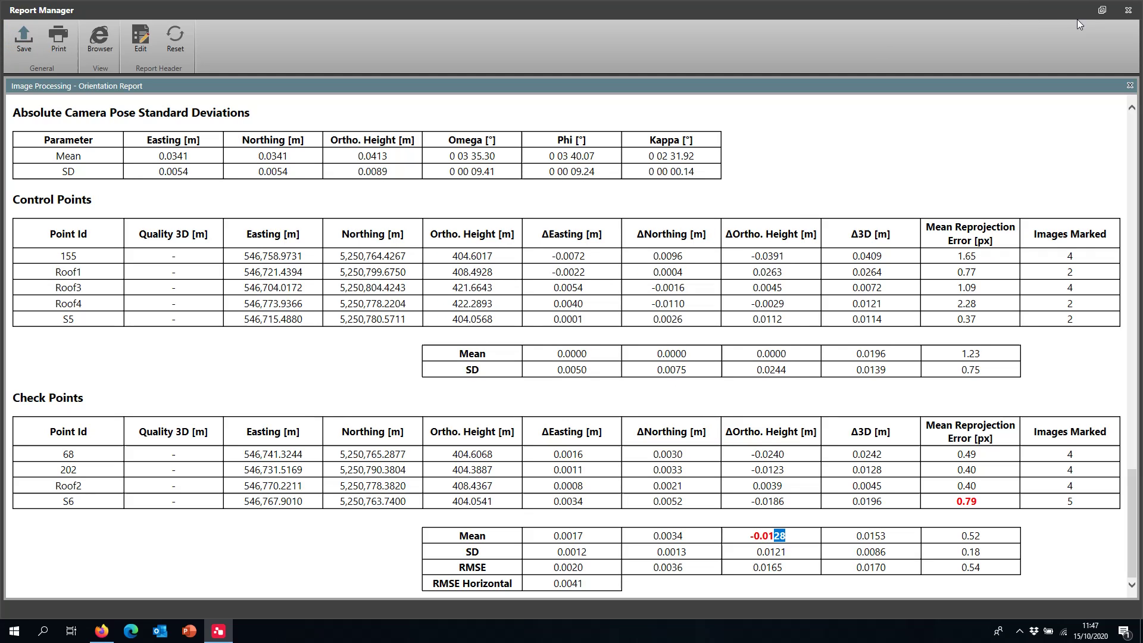
pyautogui.click(1136, 15)
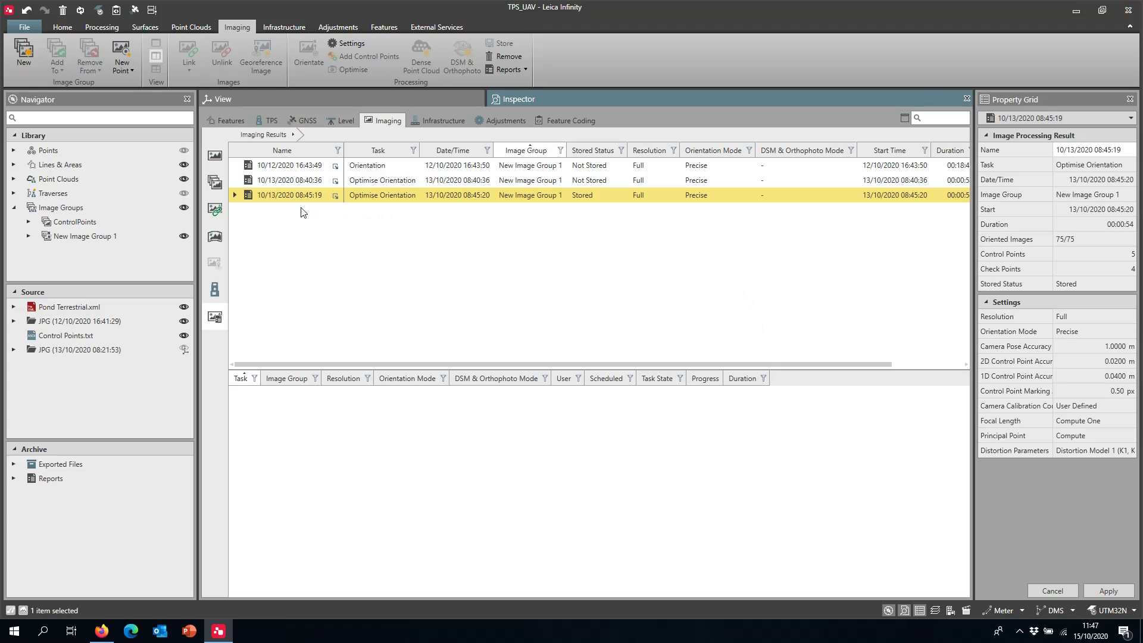
pyautogui.click(300, 105)
pyautogui.scroll(-4, 558, 348)
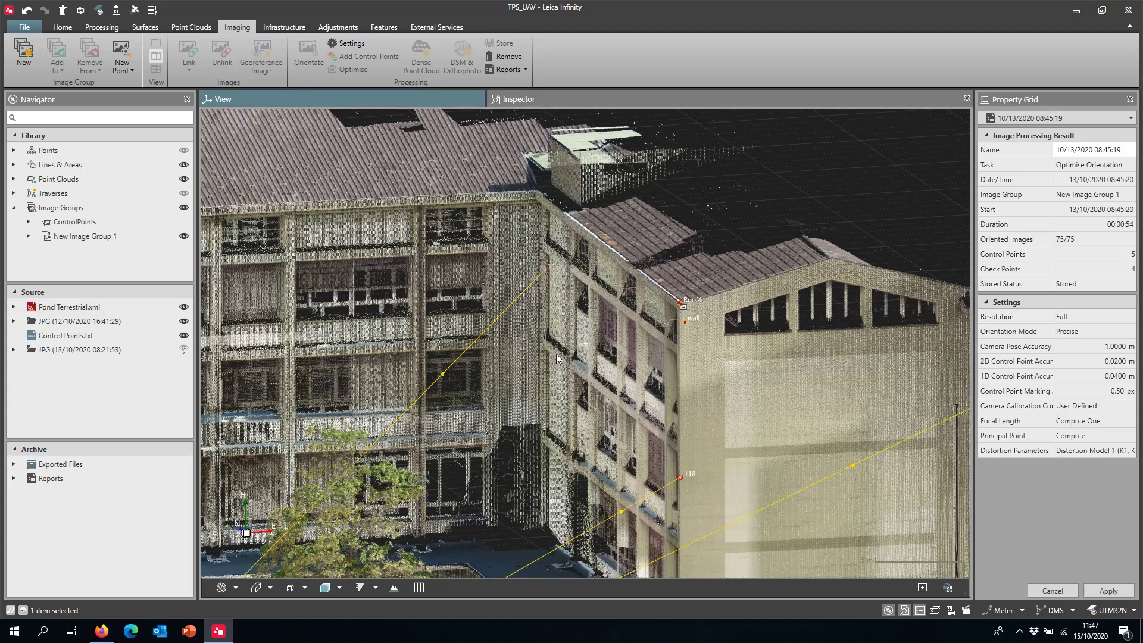
pyautogui.moveTo(538, 393); pyautogui.dragTo(460, 448)
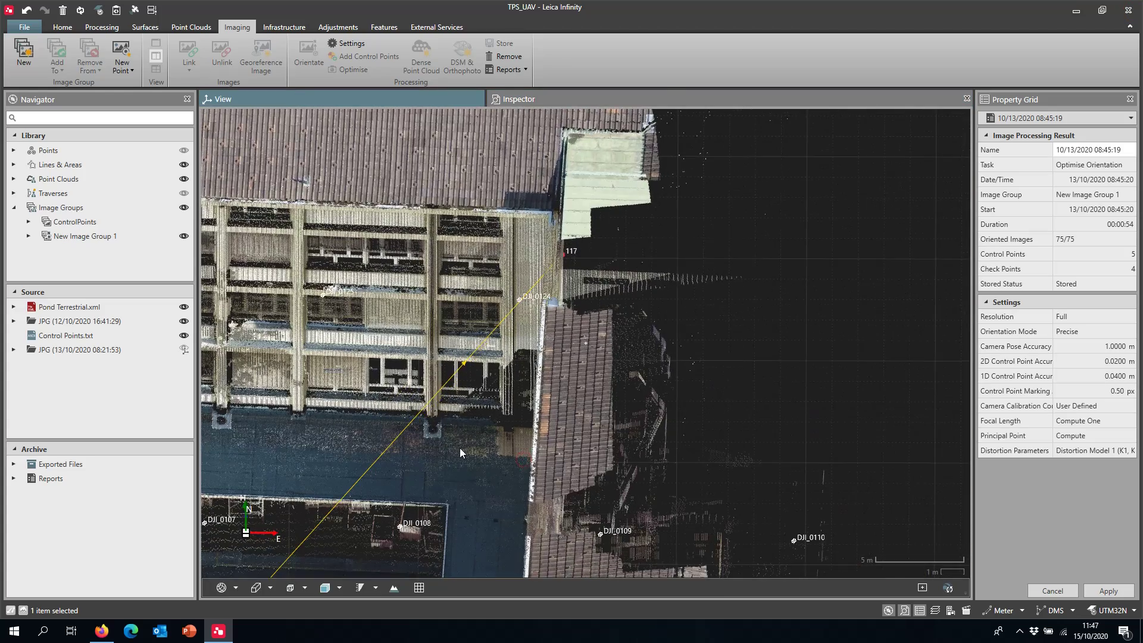
pyautogui.moveTo(462, 446)
pyautogui.mouseDown(button='middle')
pyautogui.moveTo(644, 262)
pyautogui.moveTo(462, 449)
pyautogui.moveTo(736, 226)
pyautogui.mouseUp(button='middle')
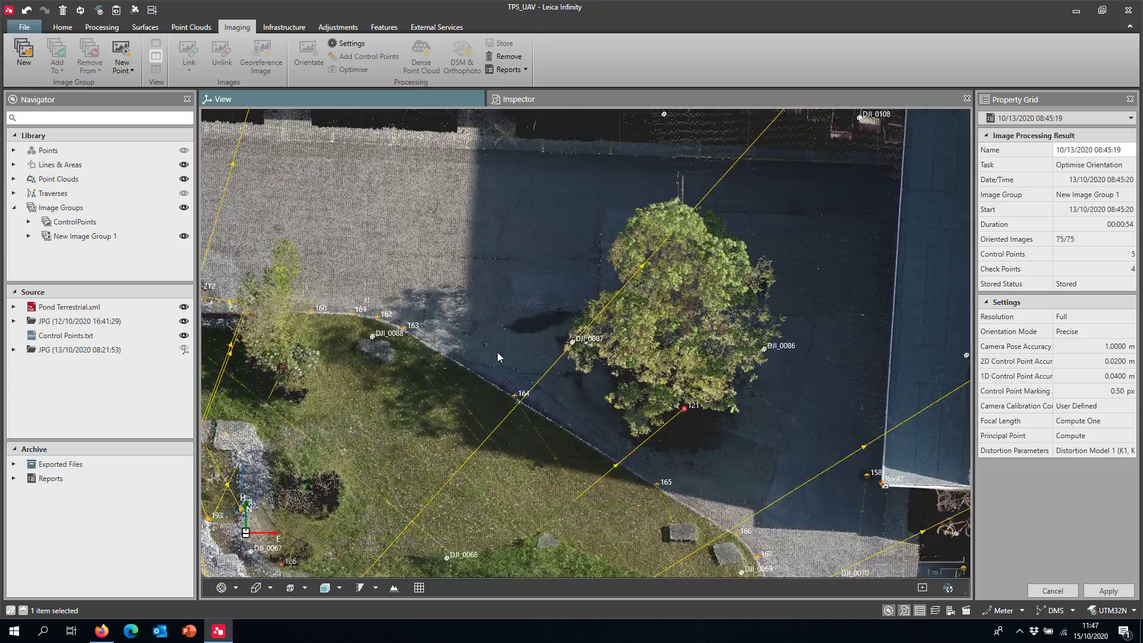
pyautogui.moveTo(498, 352); pyautogui.dragTo(704, 295, button='middle')
pyautogui.scroll(3, 513, 302)
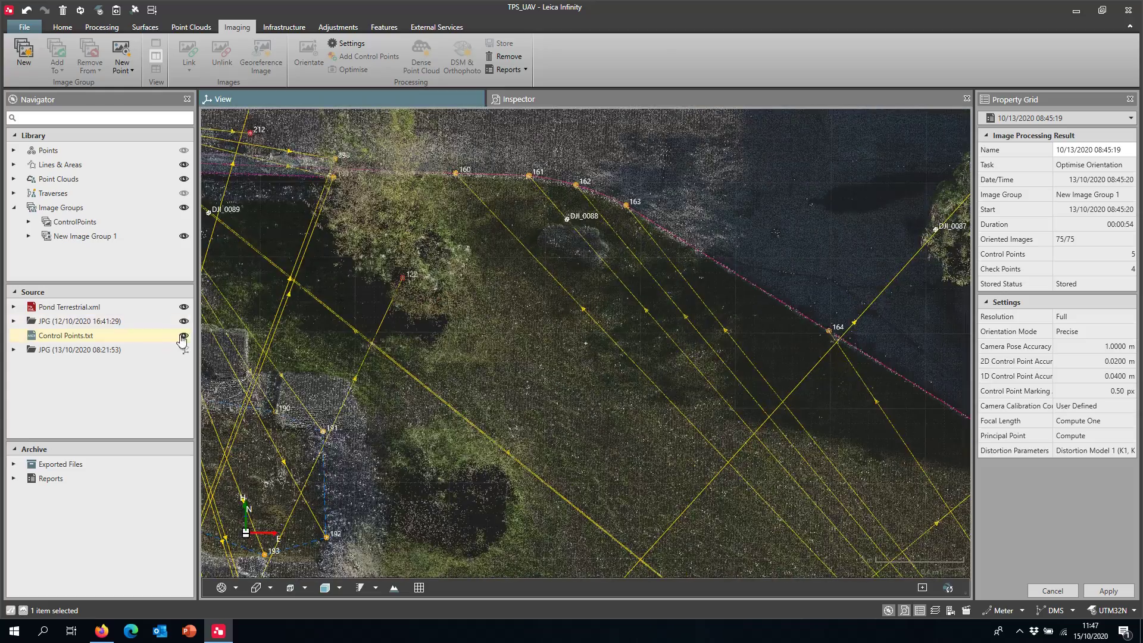
pyautogui.click(183, 307)
pyautogui.moveTo(617, 316); pyautogui.dragTo(550, 208)
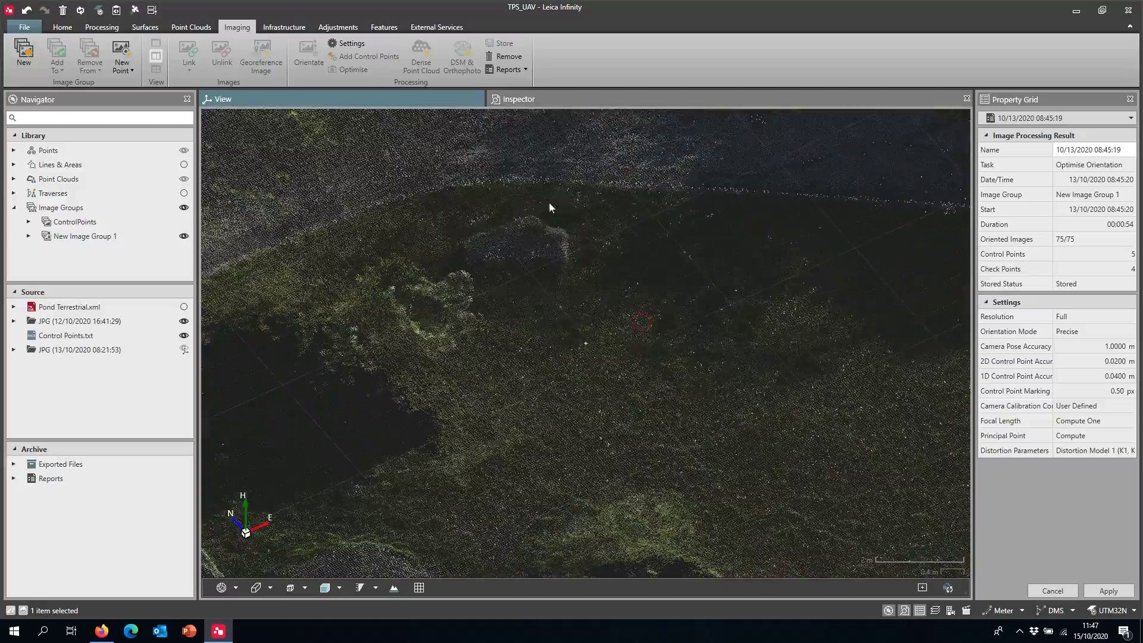
pyautogui.moveTo(587, 262); pyautogui.dragTo(502, 248)
pyautogui.moveTo(501, 248); pyautogui.dragTo(501, 425, button='middle')
pyautogui.moveTo(547, 332); pyautogui.dragTo(551, 305)
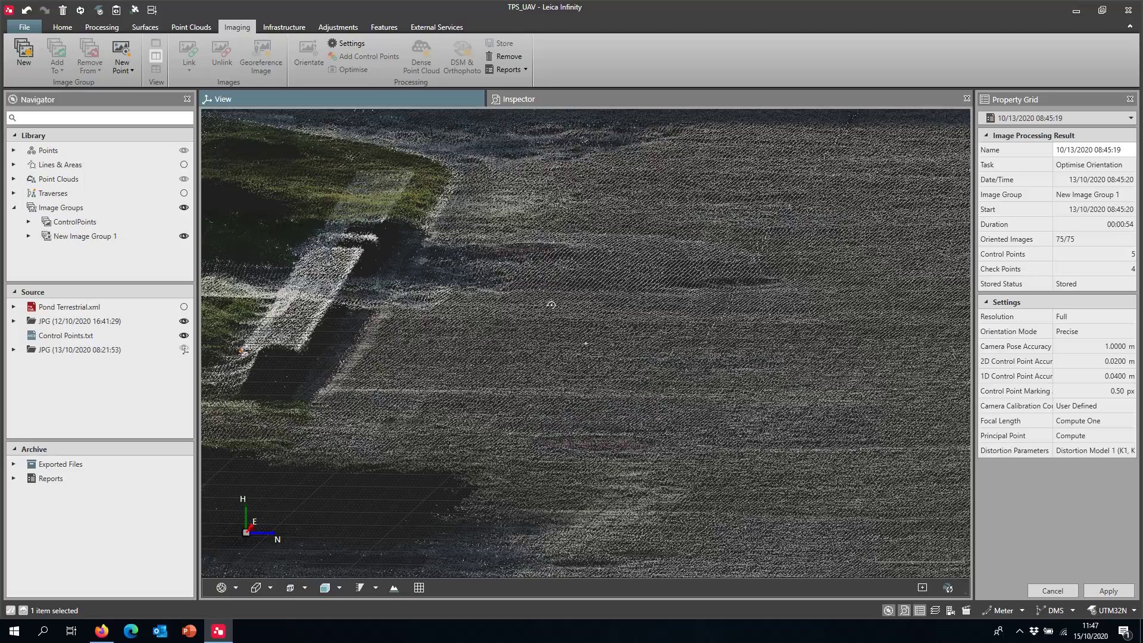
pyautogui.moveTo(552, 304); pyautogui.dragTo(538, 299)
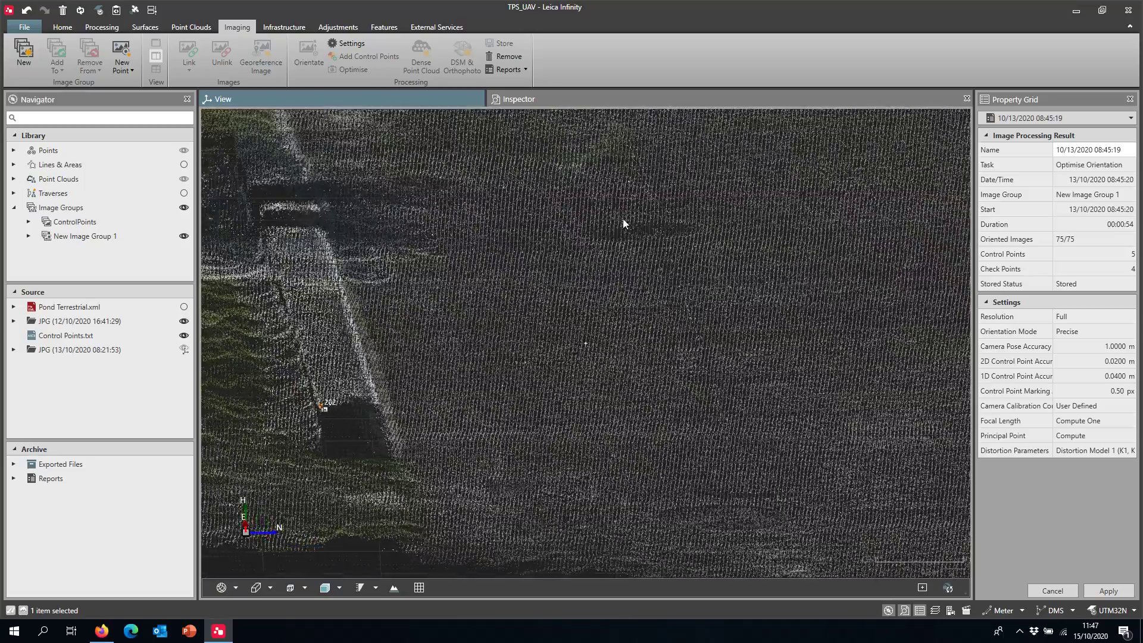
pyautogui.moveTo(623, 219); pyautogui.dragTo(564, 435, button='middle')
pyautogui.scroll(6, 564, 434)
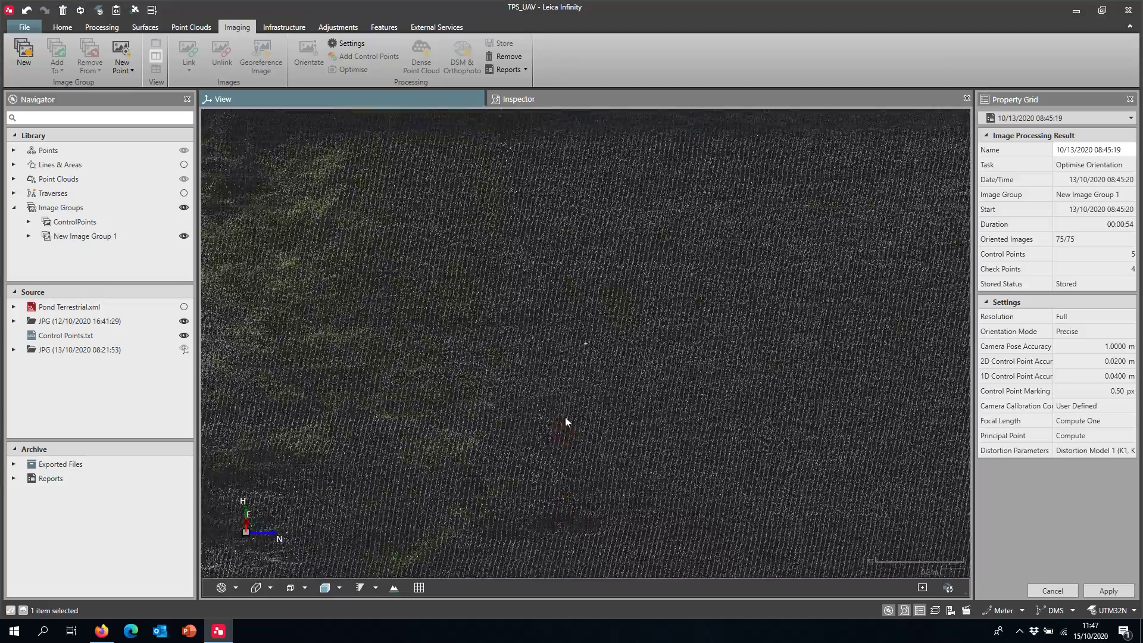
pyautogui.moveTo(567, 376); pyautogui.dragTo(592, 304)
pyautogui.scroll(5, 589, 313)
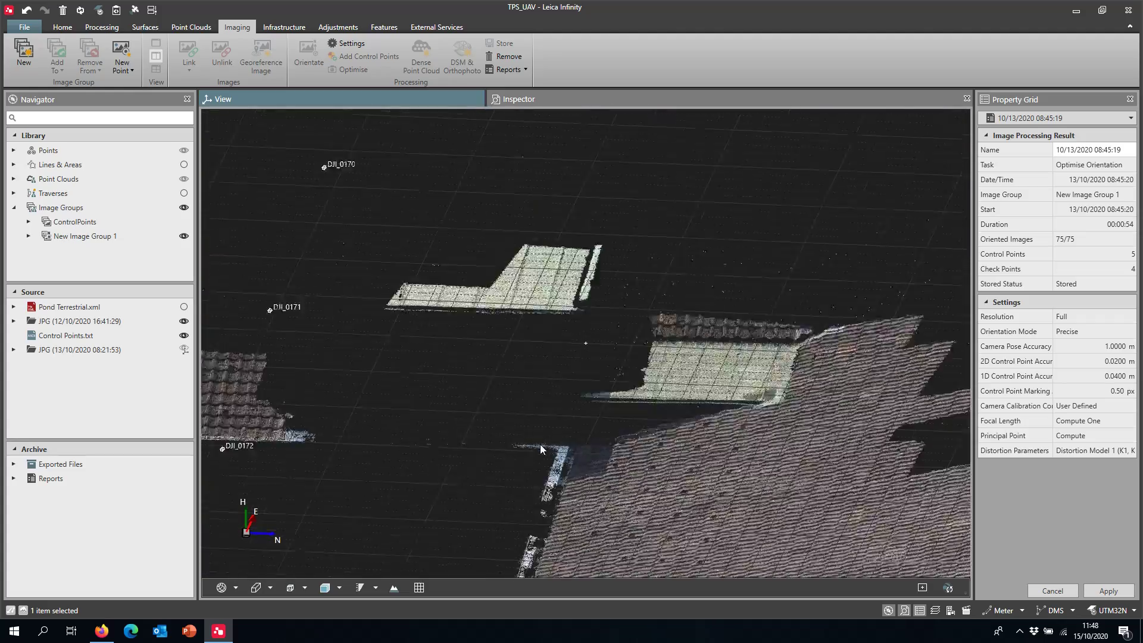
pyautogui.scroll(-5, 554, 456)
pyautogui.moveTo(622, 474); pyautogui.dragTo(607, 264, button='middle')
pyautogui.scroll(7, 592, 350)
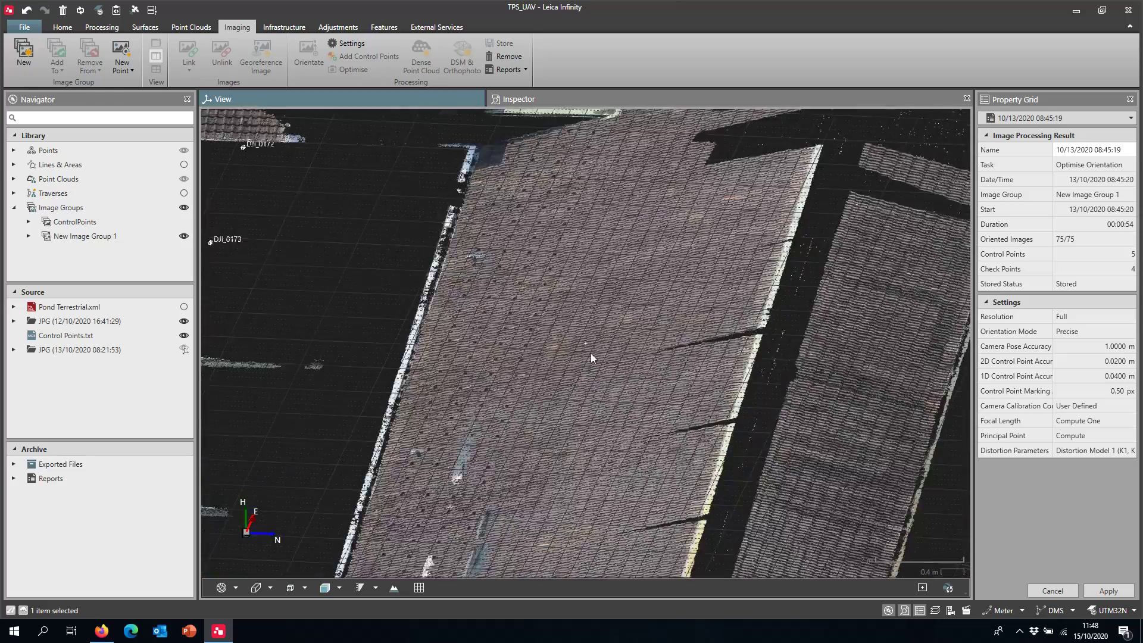
pyautogui.scroll(-5, 585, 369)
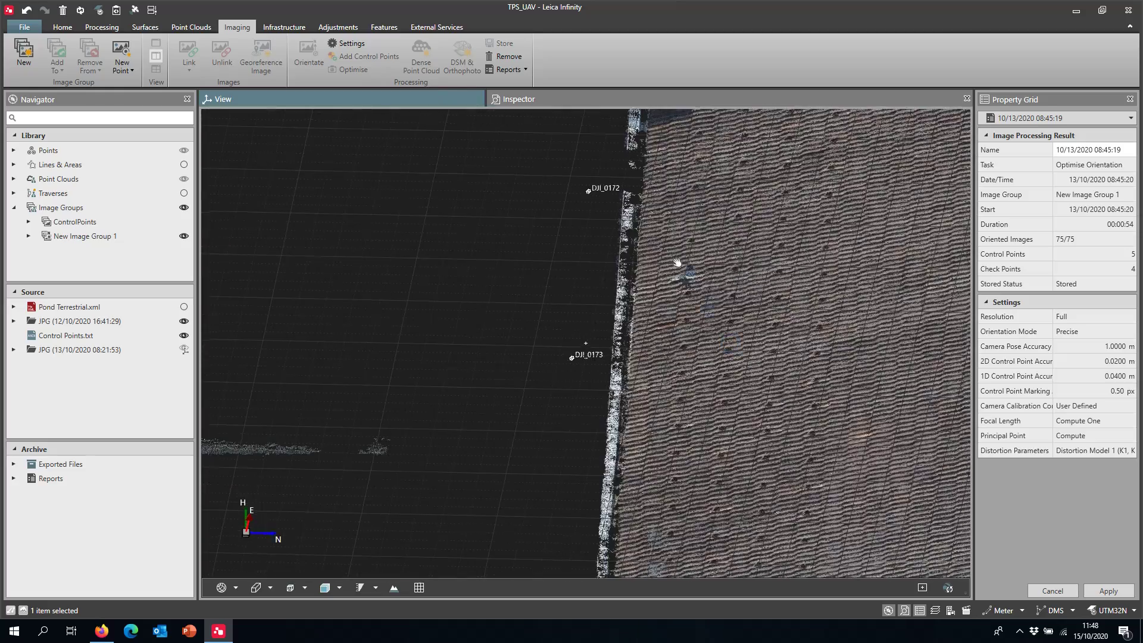
pyautogui.scroll(-6, 620, 344)
pyautogui.scroll(8, 539, 273)
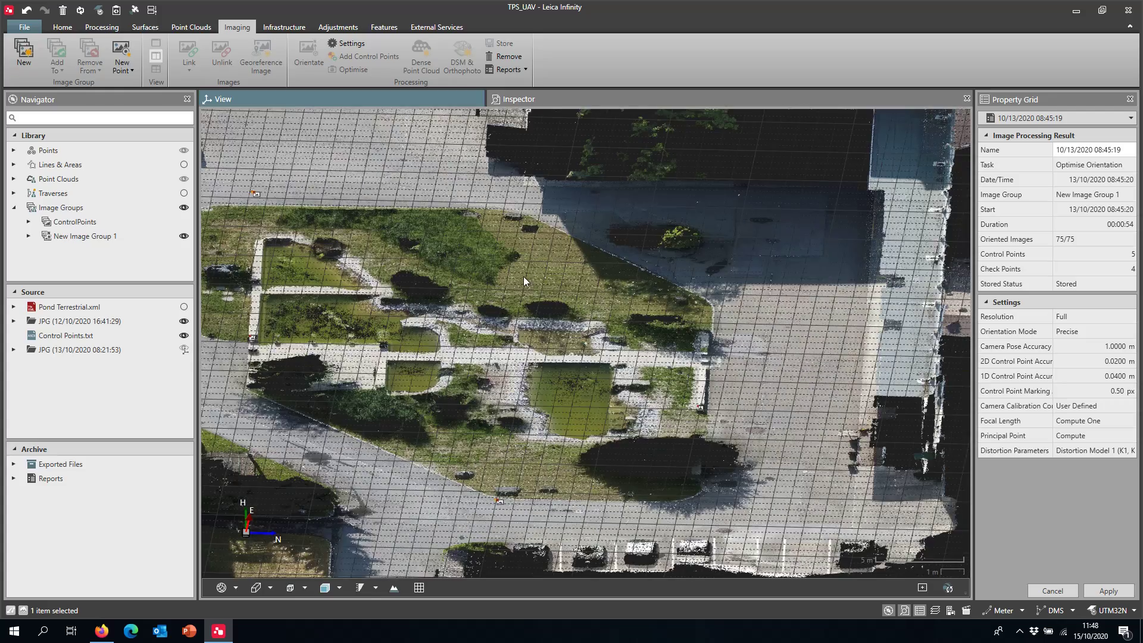
pyautogui.moveTo(468, 259); pyautogui.dragTo(409, 256)
pyautogui.scroll(5, 404, 265)
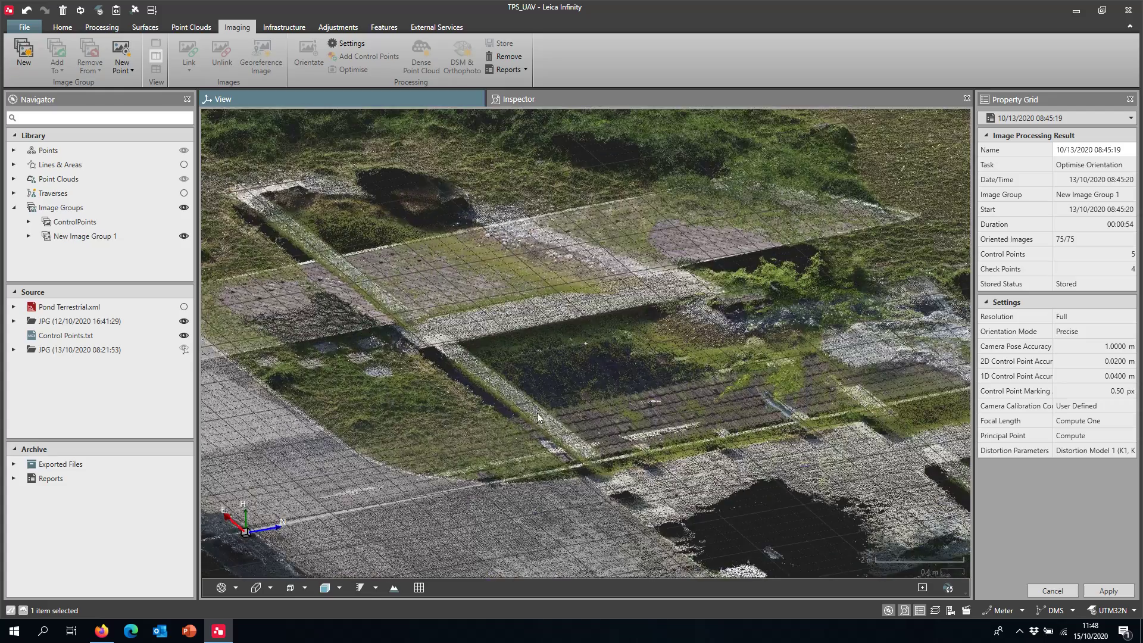
pyautogui.moveTo(577, 263); pyautogui.dragTo(601, 213)
pyautogui.scroll(-2, 468, 223)
pyautogui.rightClick(463, 229)
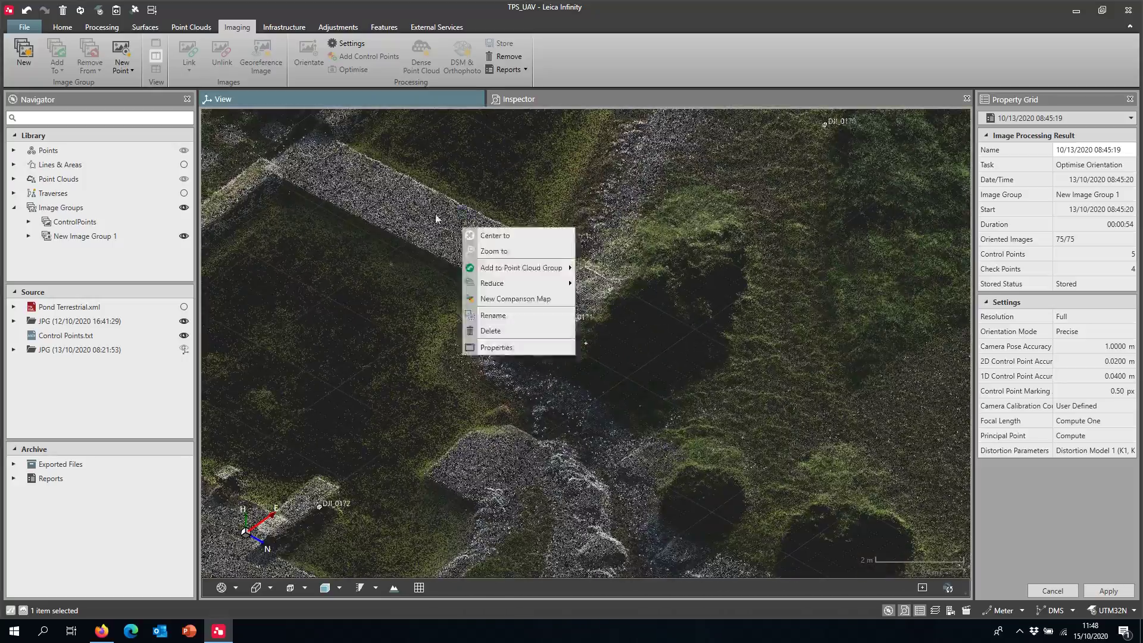
pyautogui.moveTo(436, 218); pyautogui.dragTo(425, 180, button='right')
pyautogui.scroll(1, 433, 207)
pyautogui.scroll(-3, 429, 195)
pyautogui.scroll(3, 428, 190)
pyautogui.rightClick(432, 215)
pyautogui.moveTo(430, 187); pyautogui.dragTo(481, 437, button='middle')
pyautogui.scroll(2, 481, 437)
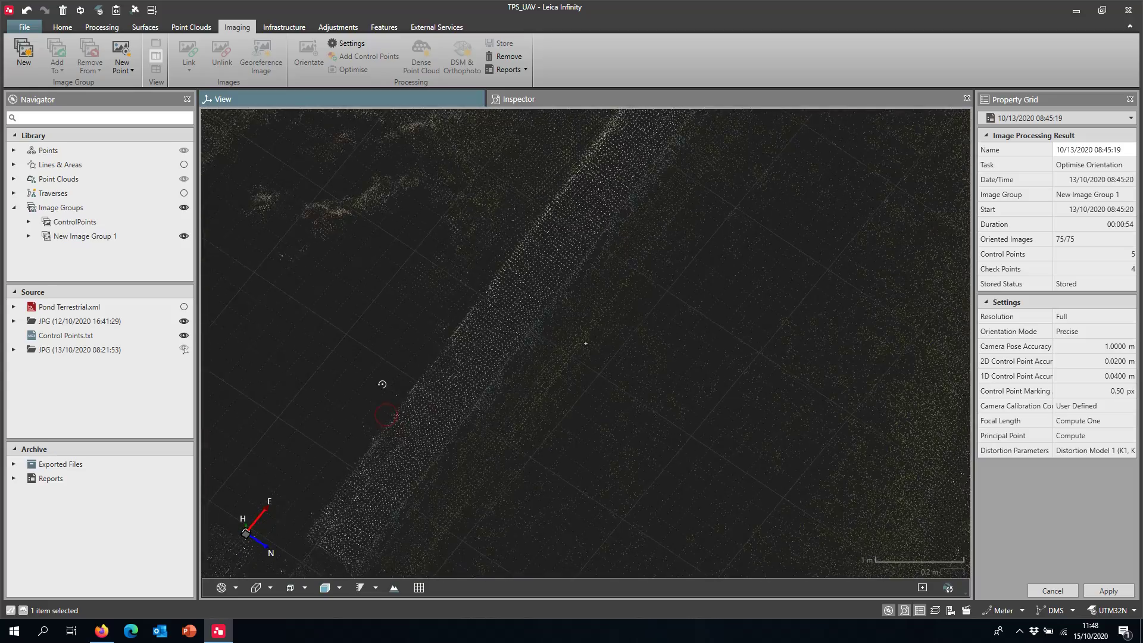
pyautogui.moveTo(508, 358); pyautogui.dragTo(491, 320)
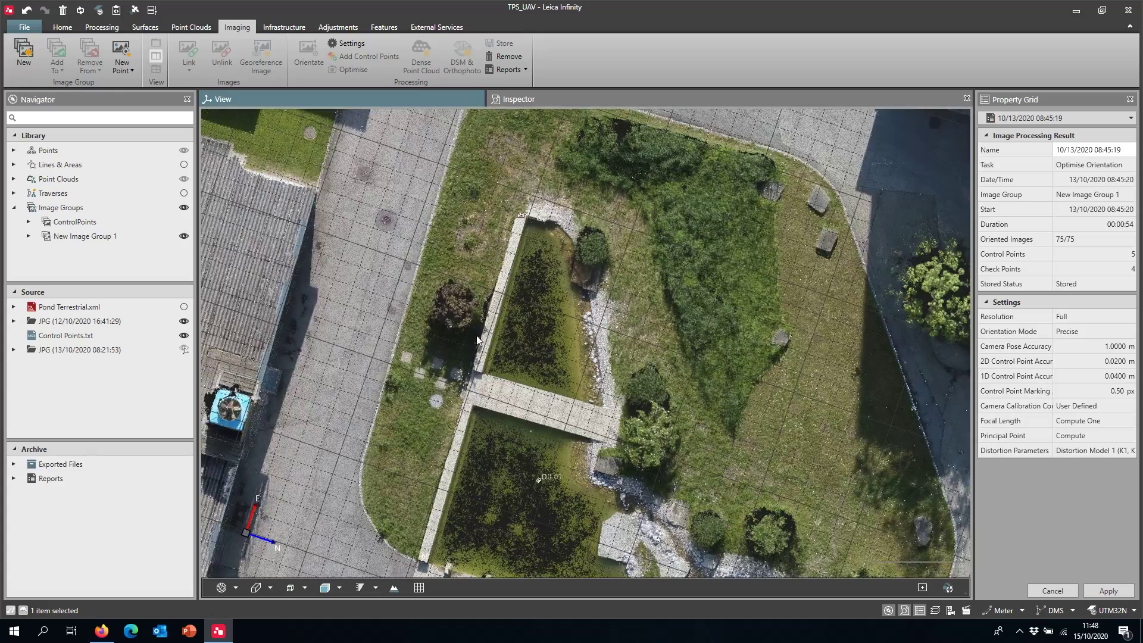
pyautogui.moveTo(477, 341); pyautogui.dragTo(467, 261, button='middle')
pyautogui.scroll(-2, 471, 257)
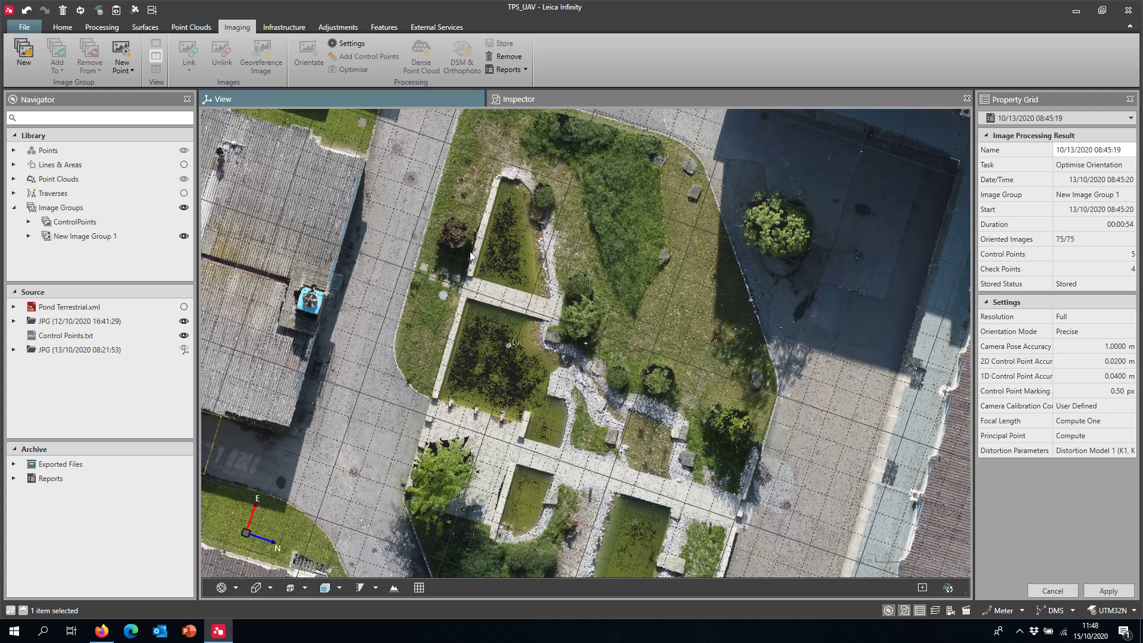
# Step: Browse the Output Type formats under Home > Export > All, then cancel the export
pyautogui.click(73, 27)
pyautogui.click(58, 51)
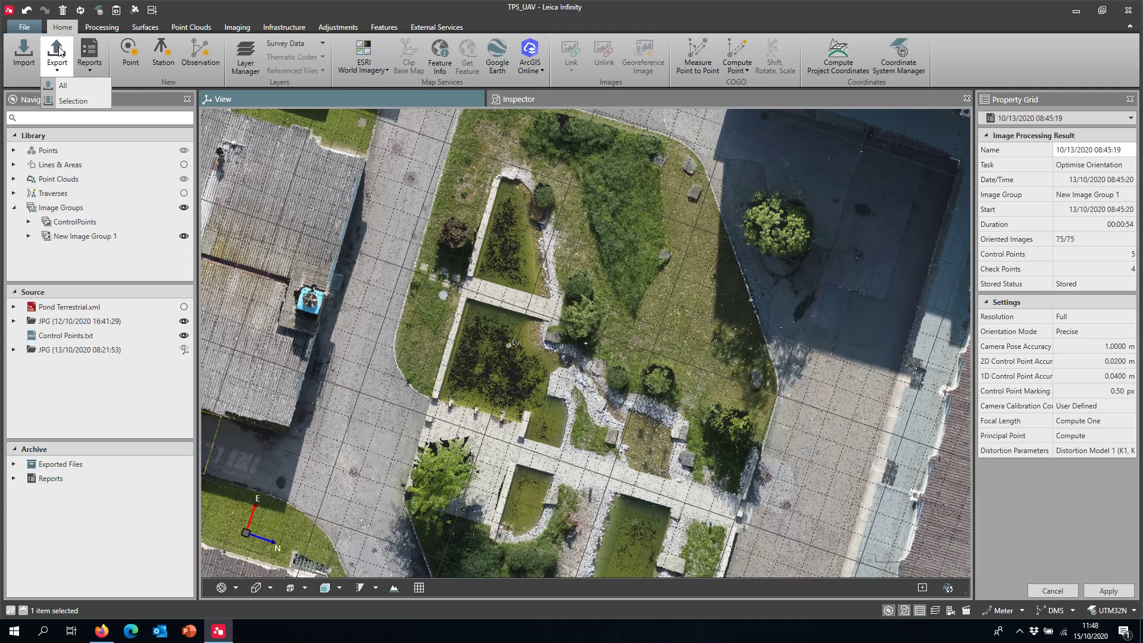
pyautogui.click(63, 85)
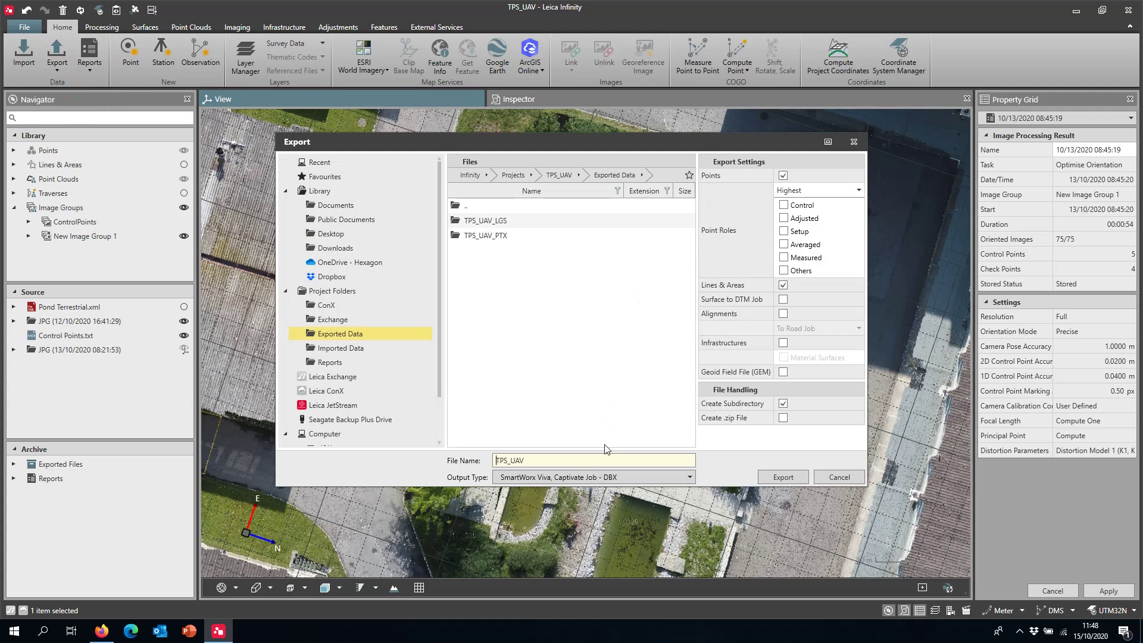
pyautogui.click(590, 479)
pyautogui.scroll(-2, 592, 480)
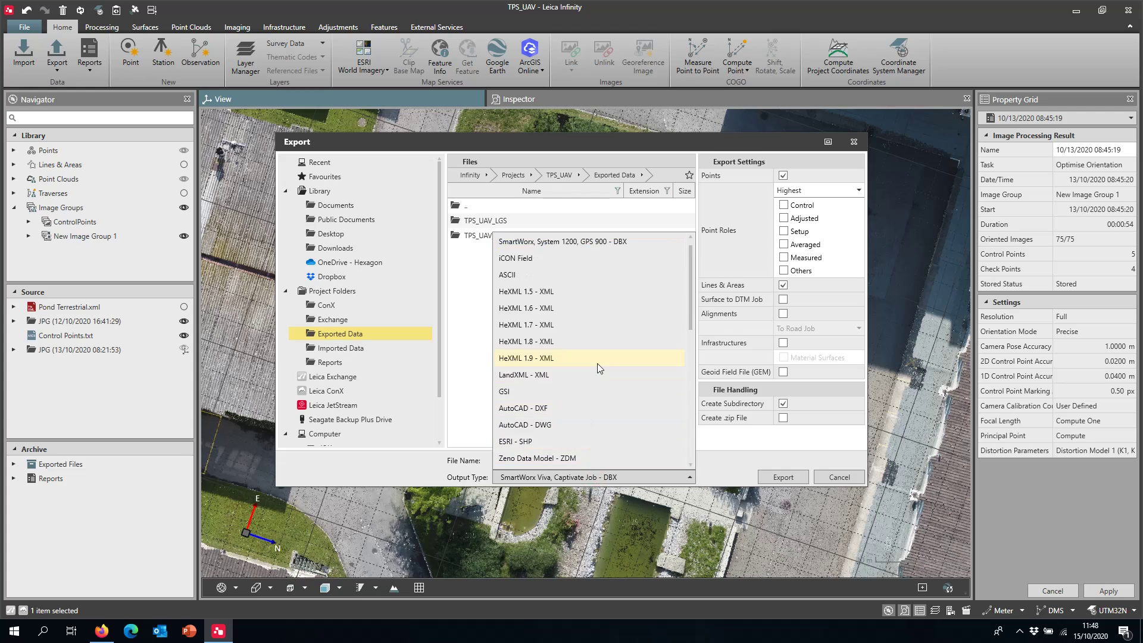
pyautogui.scroll(-2, 598, 365)
pyautogui.scroll(-2, 598, 363)
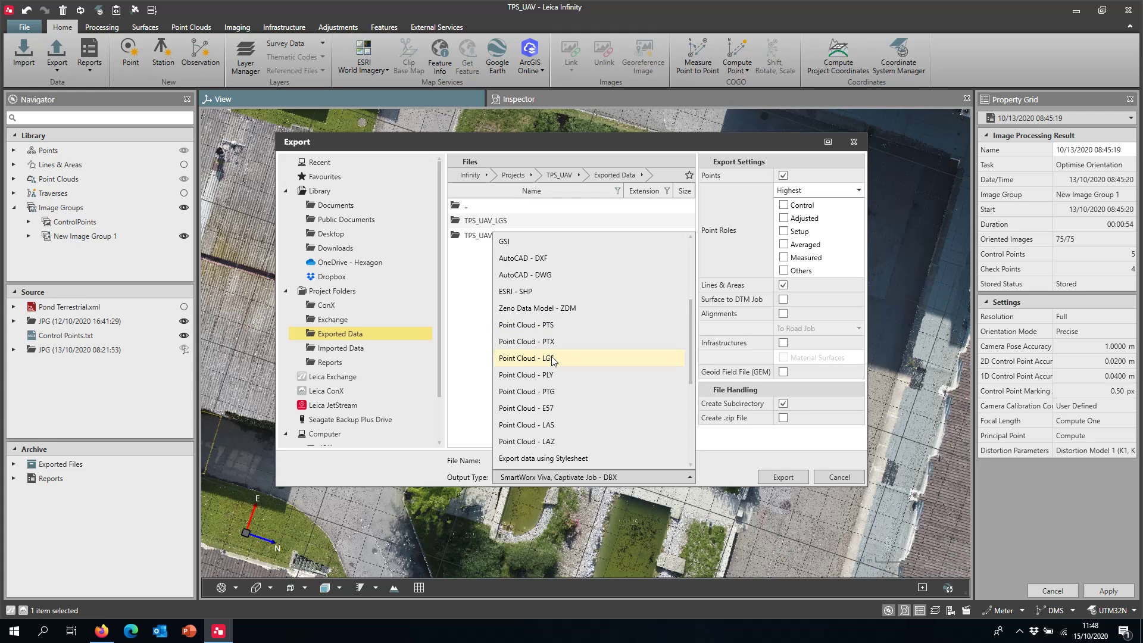
pyautogui.click(834, 480)
pyautogui.click(836, 477)
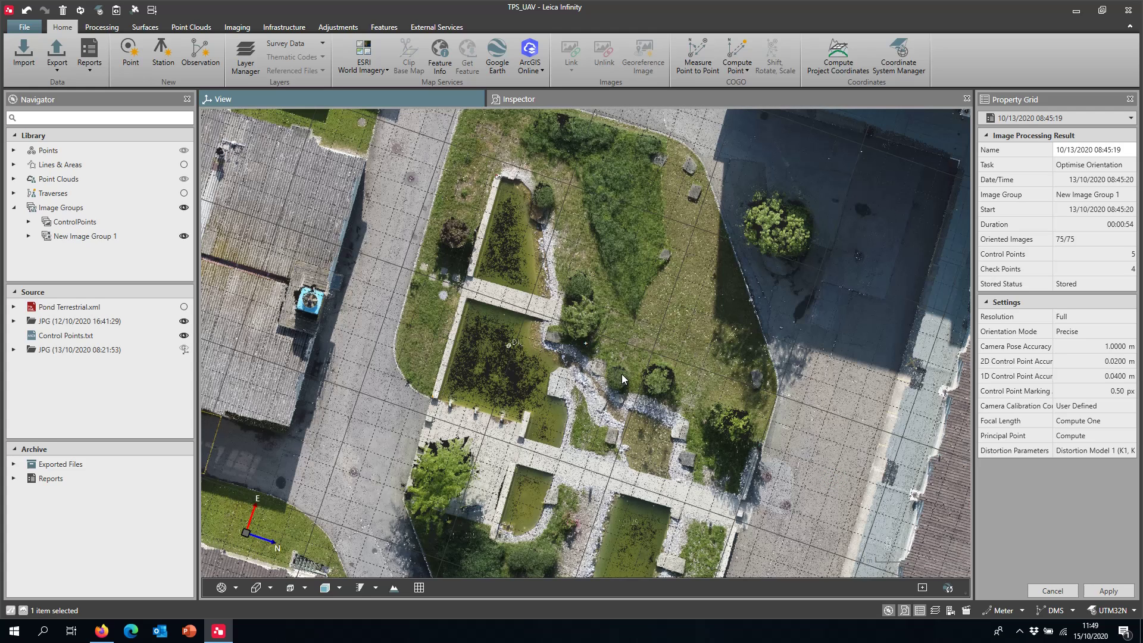
# Step: Locate TPS_UAV_LGS.lgs from Archive > Exported Files in its folder to launch it in JetStream Viewer
pyautogui.click(14, 464)
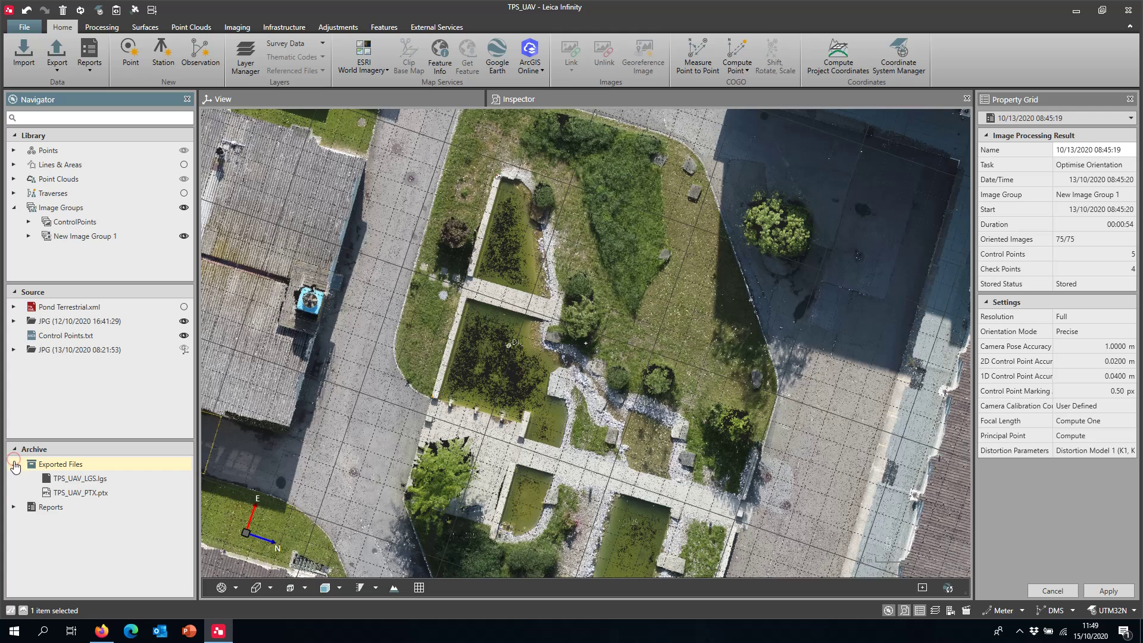
pyautogui.rightClick(79, 481)
pyautogui.click(89, 485)
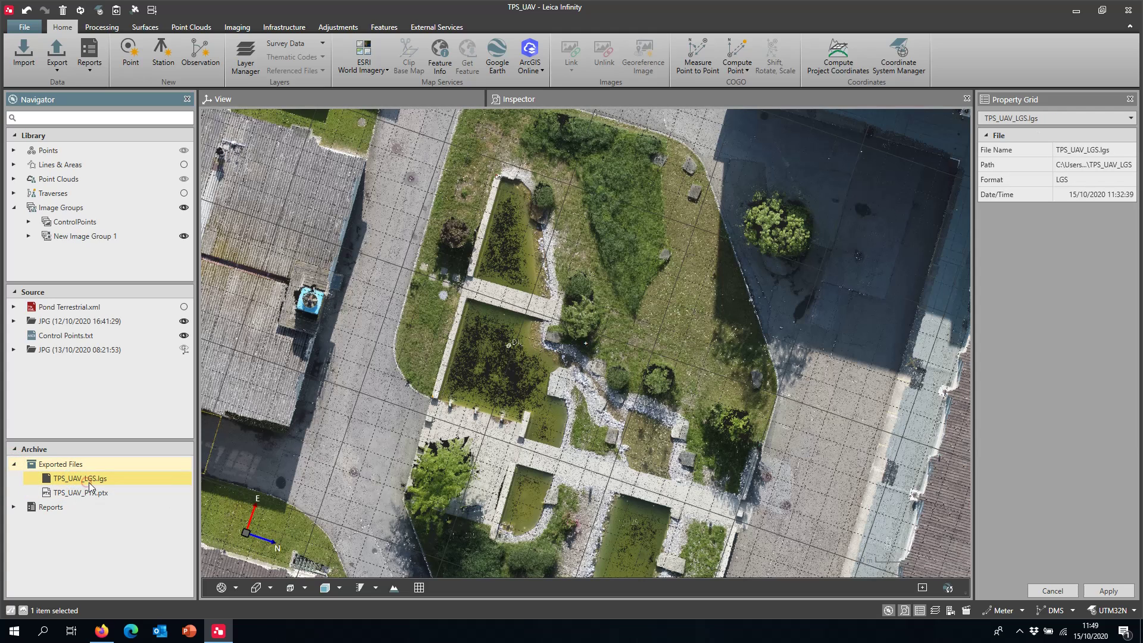
pyautogui.click(290, 129)
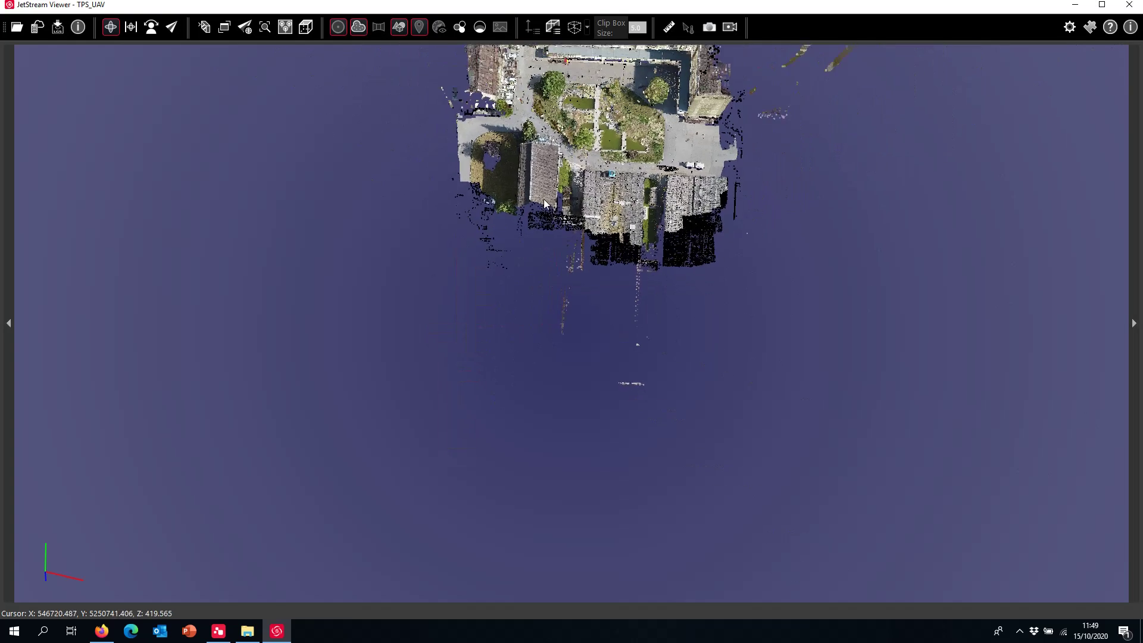
pyautogui.scroll(-2, 544, 199)
pyautogui.scroll(6, 629, 178)
pyautogui.moveTo(626, 268)
pyautogui.mouseDown()
pyautogui.moveTo(593, 245)
pyautogui.moveTo(630, 206)
pyautogui.mouseUp()
pyautogui.moveTo(630, 206); pyautogui.dragTo(641, 269, button='right')
pyautogui.scroll(4, 592, 197)
pyautogui.moveTo(585, 196); pyautogui.dragTo(774, 156)
pyautogui.scroll(4, 454, 292)
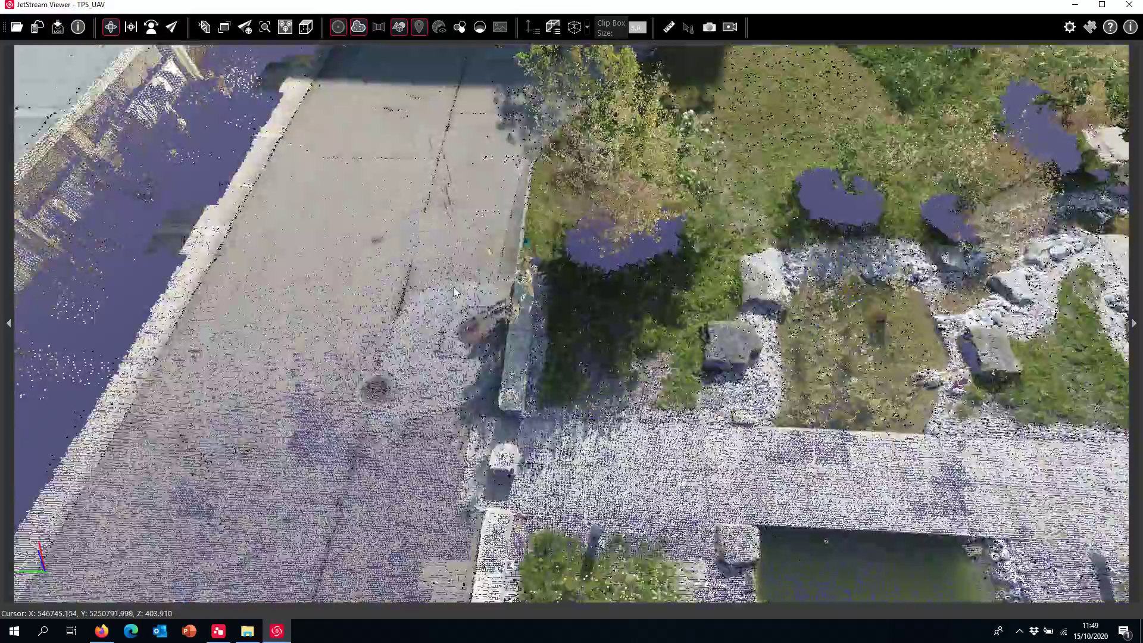
pyautogui.moveTo(455, 292)
pyautogui.mouseDown()
pyautogui.moveTo(509, 321)
pyautogui.moveTo(536, 301)
pyautogui.moveTo(540, 258)
pyautogui.moveTo(466, 276)
pyautogui.mouseUp()
pyautogui.moveTo(440, 282); pyautogui.dragTo(512, 191, button='right')
pyautogui.moveTo(511, 215); pyautogui.dragTo(489, 258)
pyautogui.scroll(-3, 491, 260)
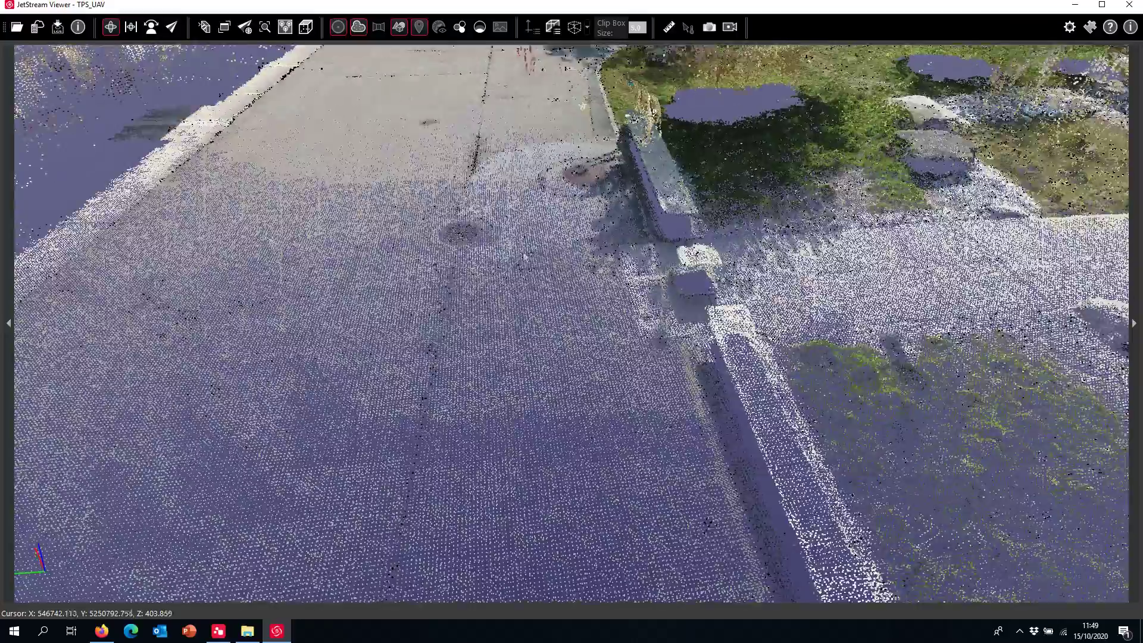
pyautogui.moveTo(589, 281); pyautogui.dragTo(384, 281)
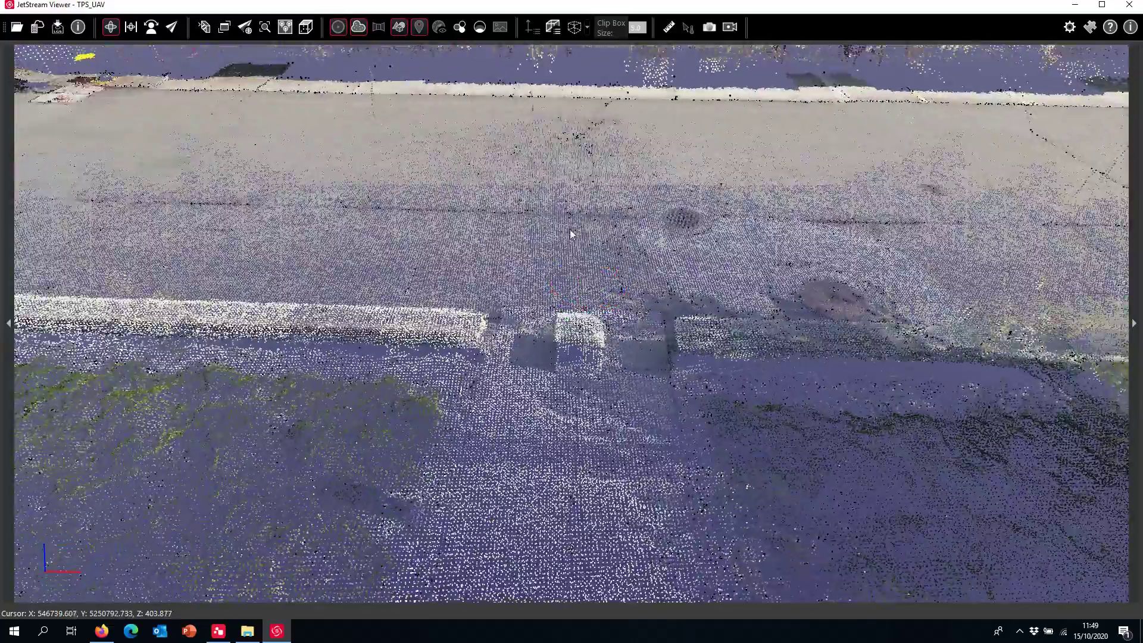
pyautogui.moveTo(573, 231); pyautogui.dragTo(374, 231)
pyautogui.moveTo(570, 173); pyautogui.dragTo(614, 140)
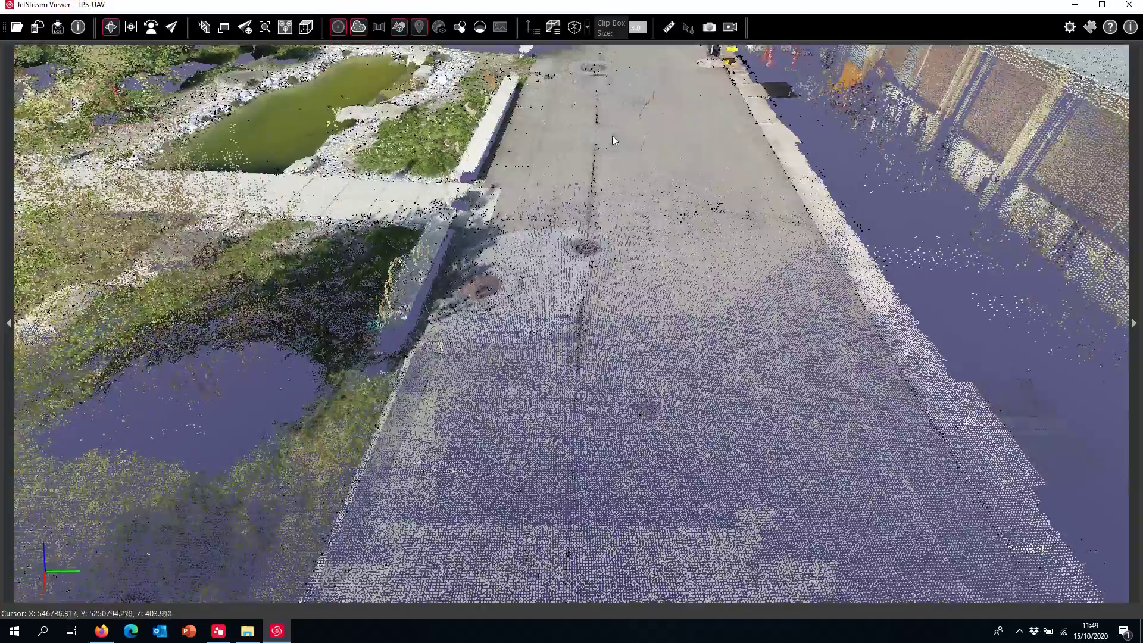
pyautogui.moveTo(646, 195); pyautogui.dragTo(620, 406, button='middle')
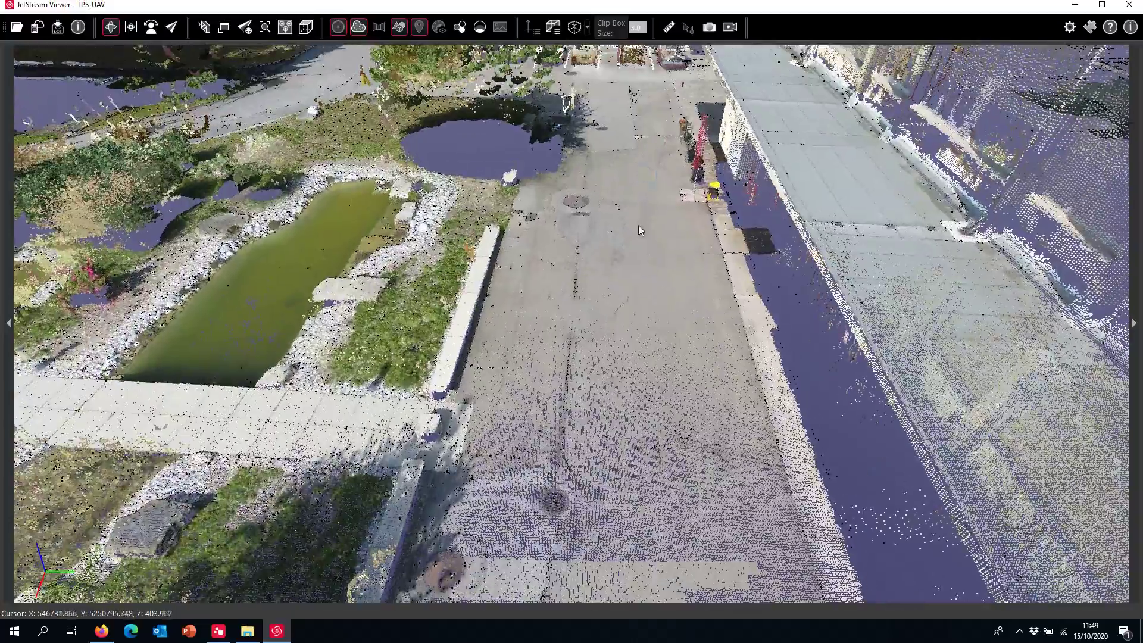
pyautogui.moveTo(640, 224); pyautogui.dragTo(633, 249)
pyautogui.moveTo(650, 258); pyautogui.dragTo(631, 503, button='middle')
pyautogui.moveTo(549, 233); pyautogui.dragTo(709, 243, button='middle')
pyautogui.moveTo(489, 154); pyautogui.dragTo(616, 23, button='middle')
pyautogui.scroll(4, 617, 252)
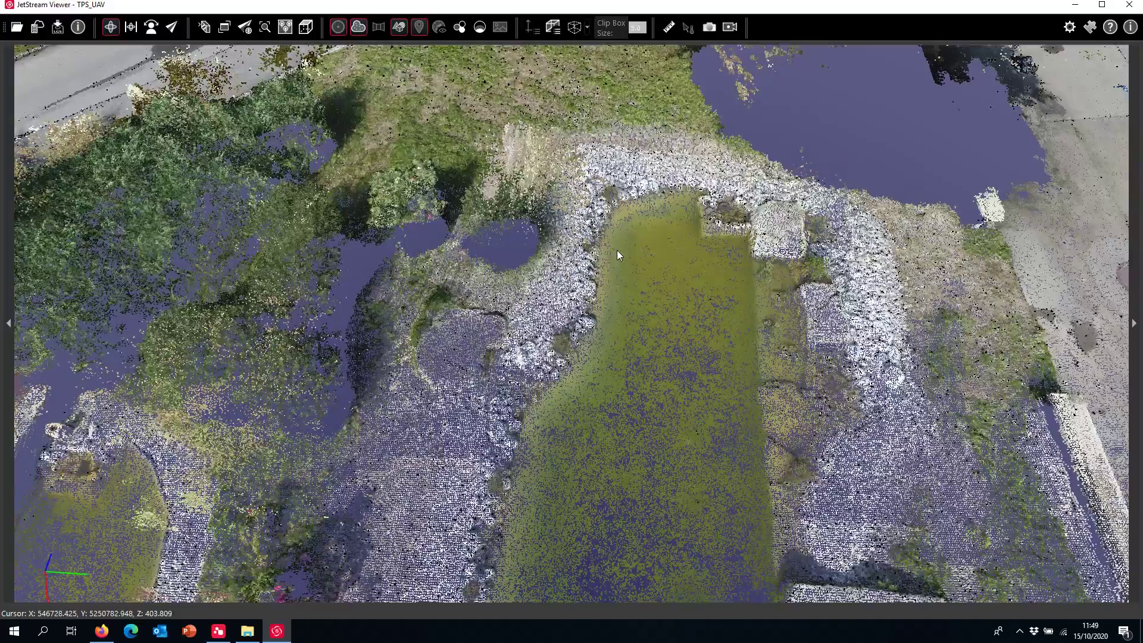
pyautogui.scroll(-4, 599, 304)
pyautogui.moveTo(641, 352); pyautogui.dragTo(584, 232, button='middle')
pyautogui.scroll(4, 567, 313)
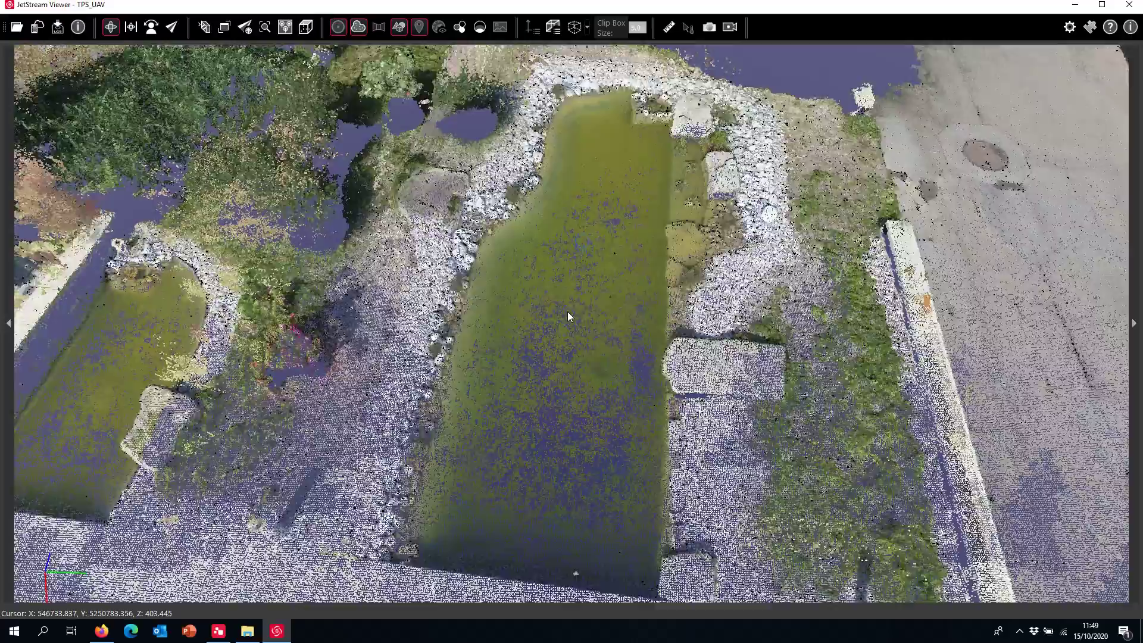
pyautogui.scroll(-3, 567, 312)
pyautogui.moveTo(595, 248); pyautogui.dragTo(638, 361)
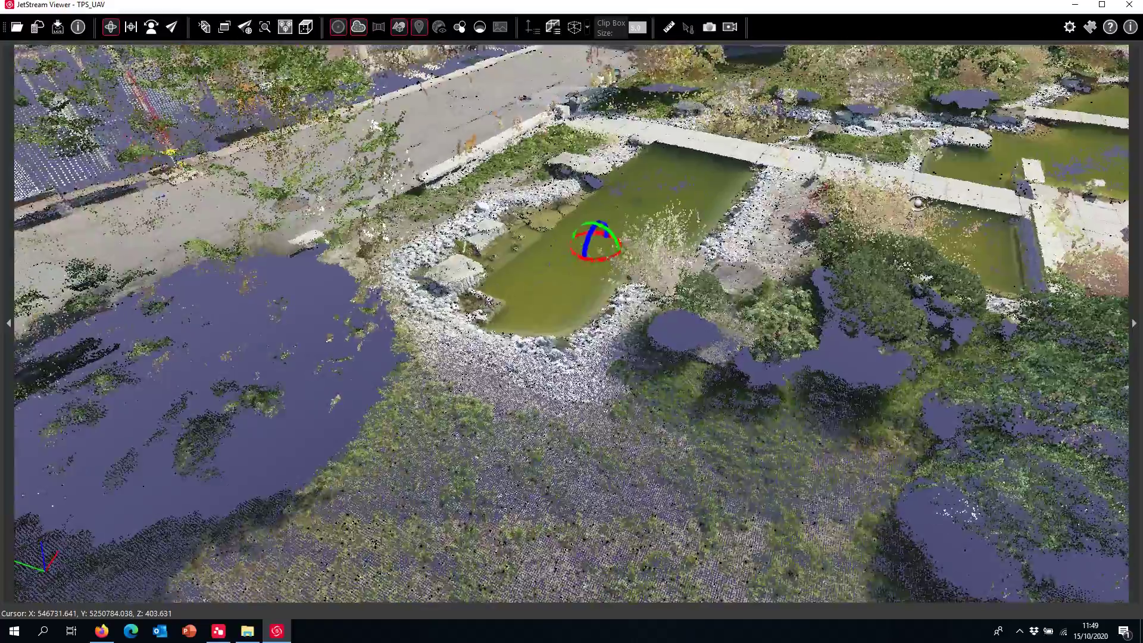
pyautogui.scroll(-4, 609, 355)
pyautogui.scroll(2, 606, 352)
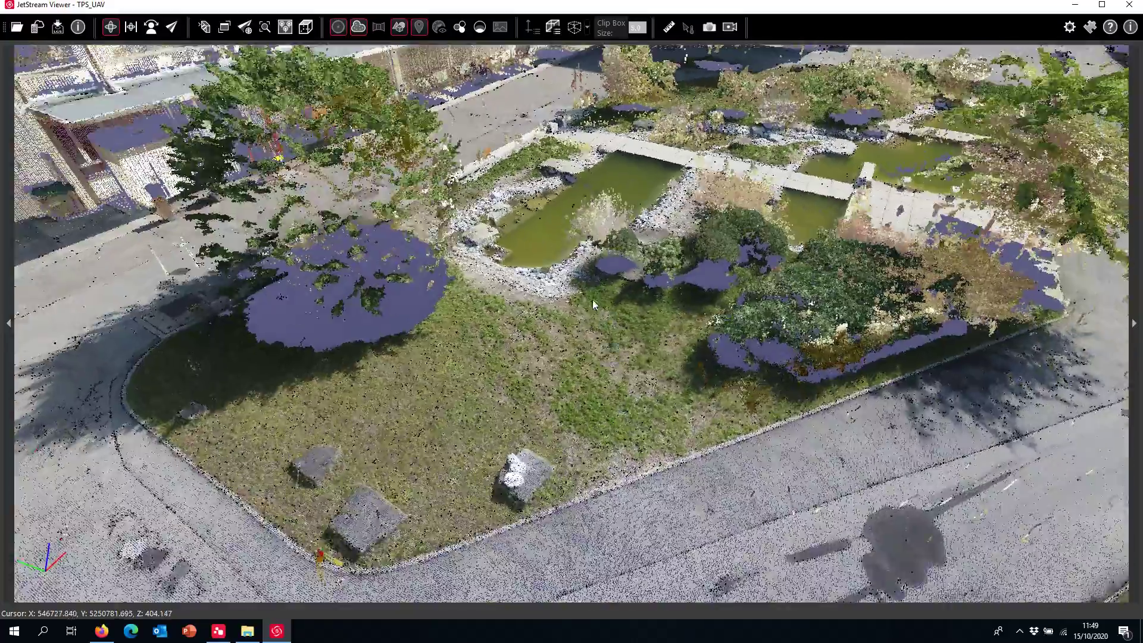
pyautogui.moveTo(606, 351); pyautogui.dragTo(582, 368, button='right')
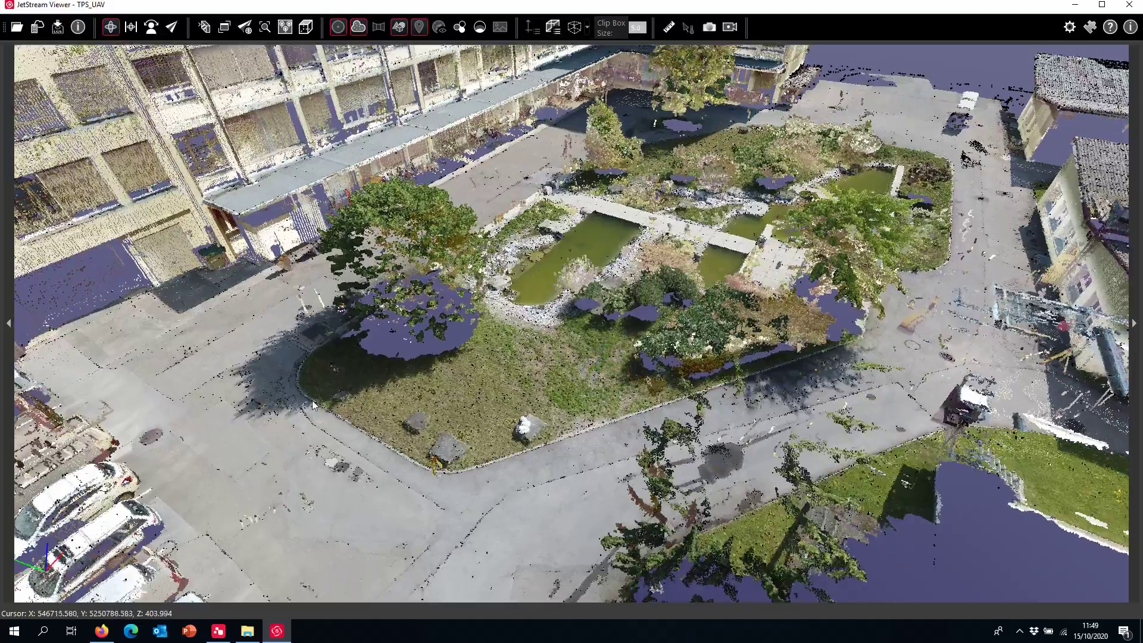